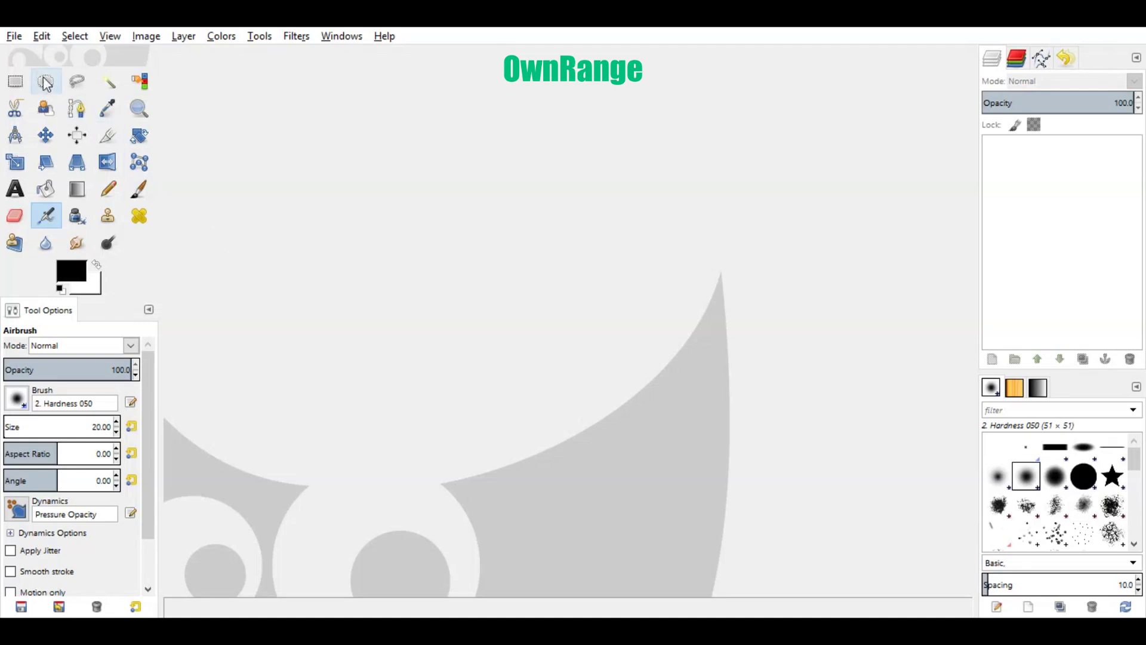
Create a new image 1000 px wide and 1000 px high
{"action": "left_click", "coordinate": [14, 36]}
{"action": "left_click", "coordinate": [34, 58]}
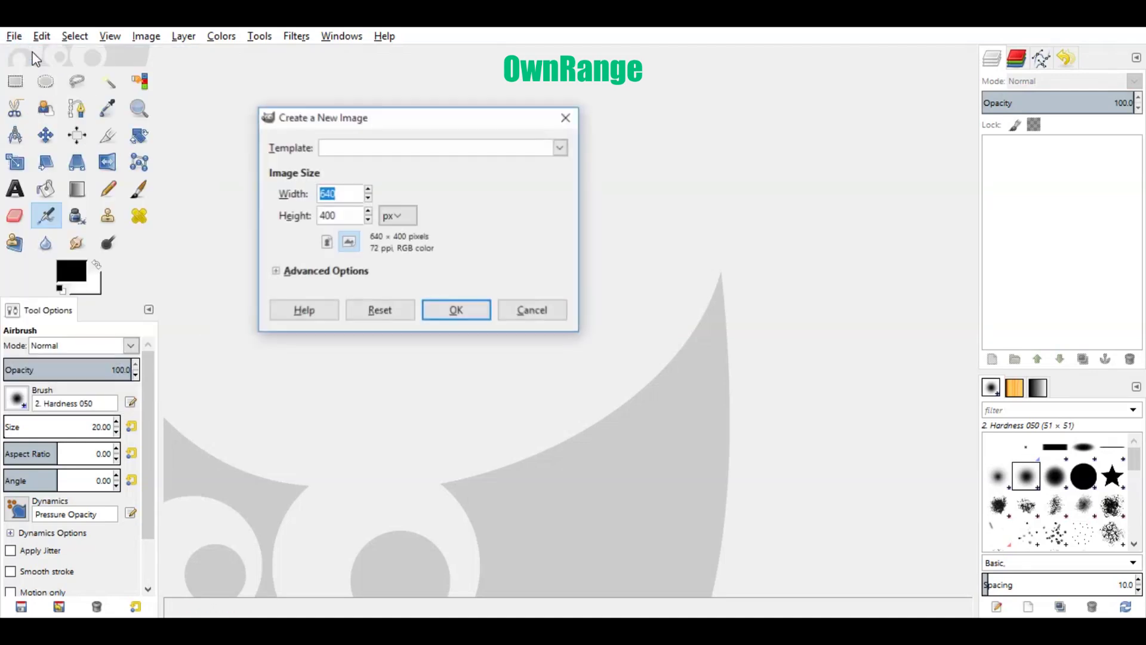
{"action": "left_click_drag", "start_coordinate": [352, 194], "coordinate": [305, 214]}
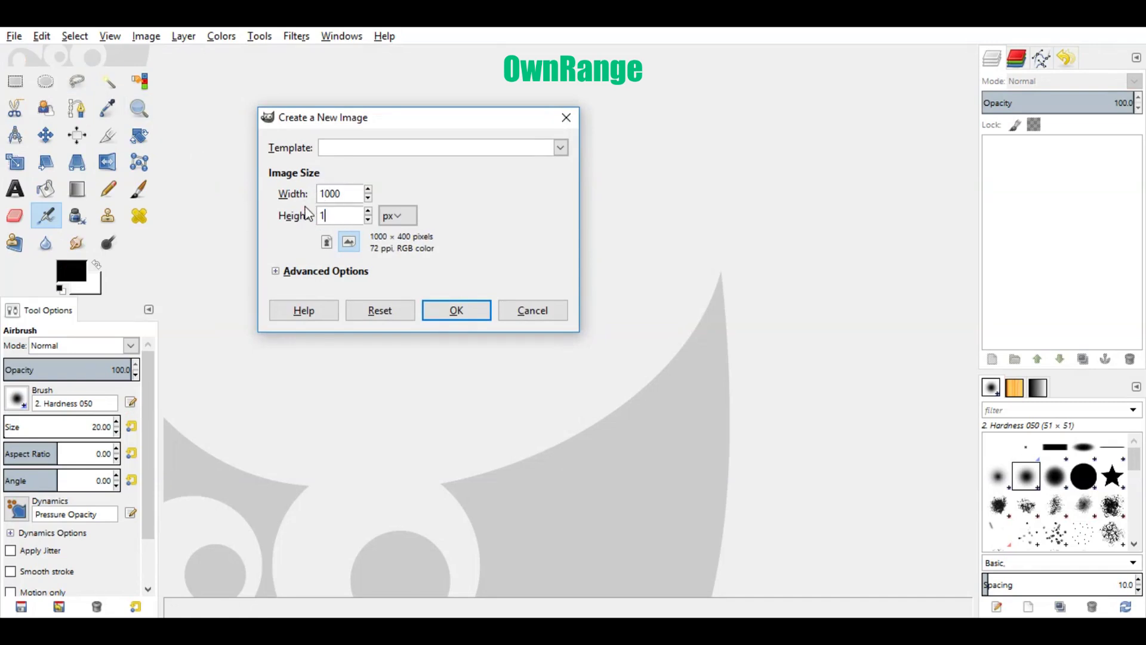
{"action": "type", "text": "1000"}
{"action": "left_click", "coordinate": [456, 310]}
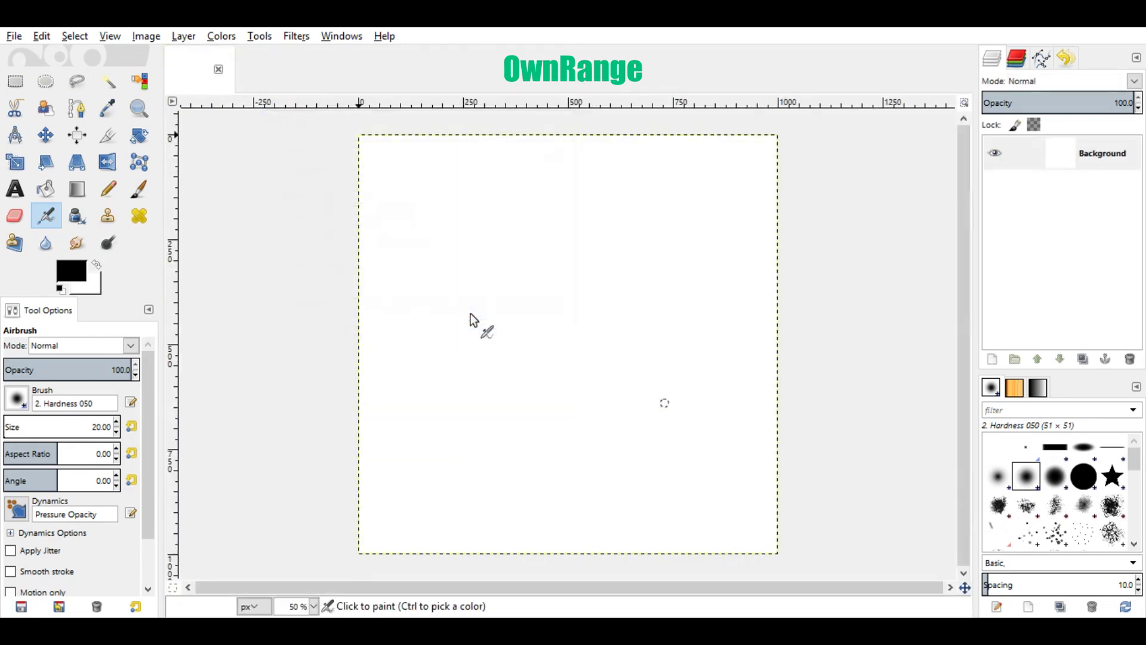
Bucket-fill the whole background with the dark red foreground color 471b1b
{"action": "left_click", "coordinate": [71, 272]}
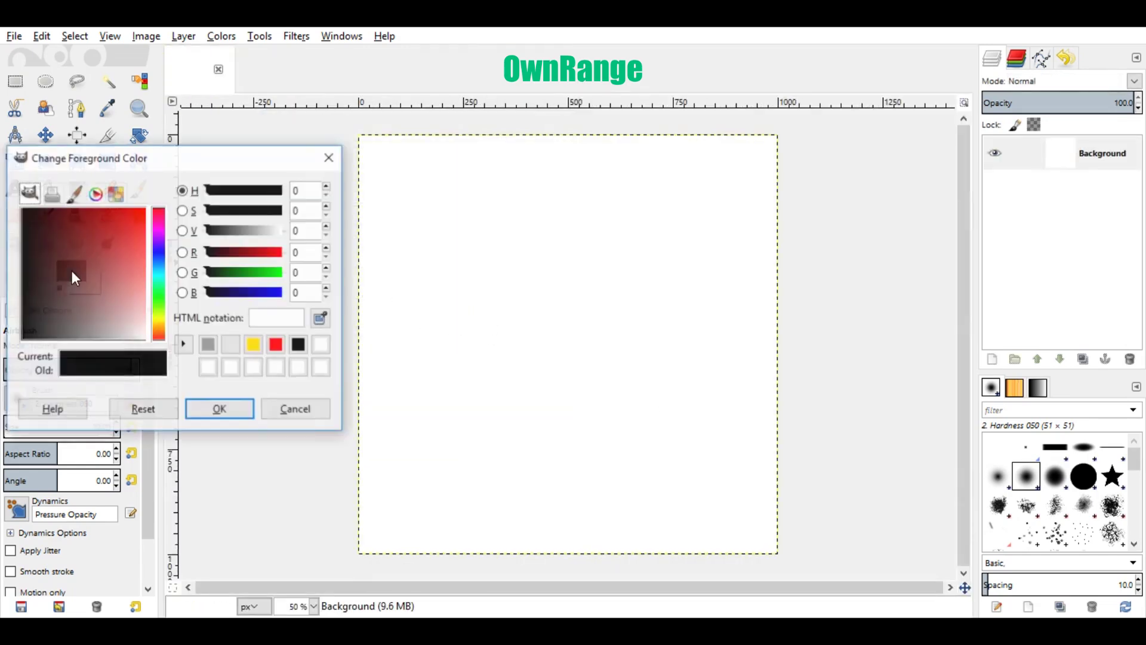
{"action": "left_click", "coordinate": [55, 259]}
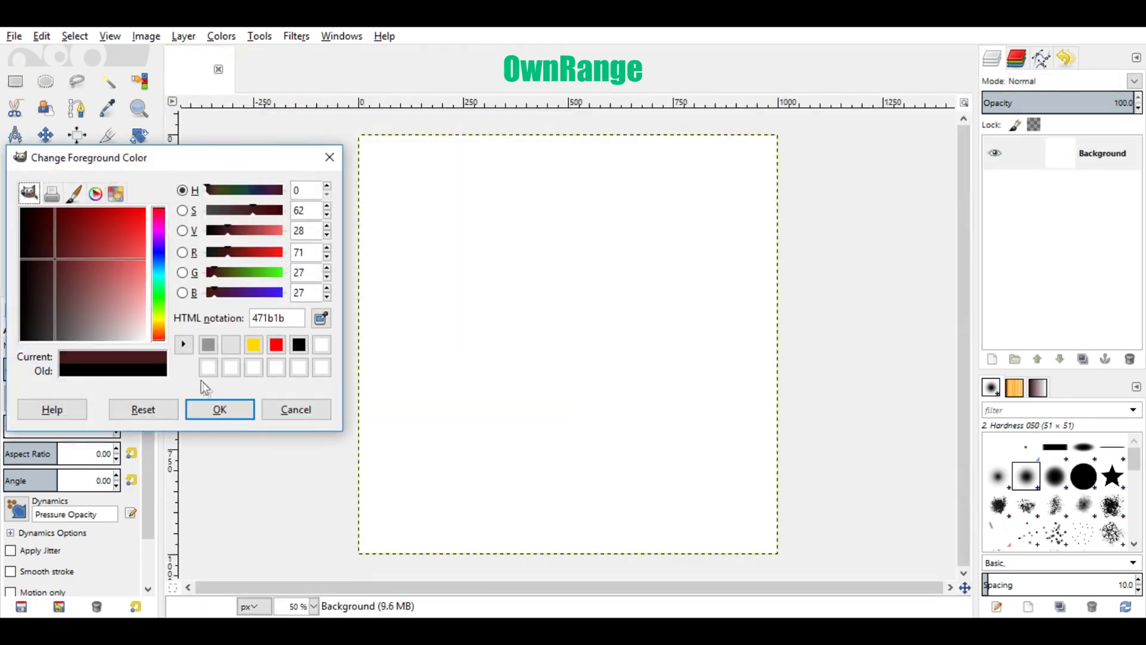
{"action": "left_click", "coordinate": [219, 409]}
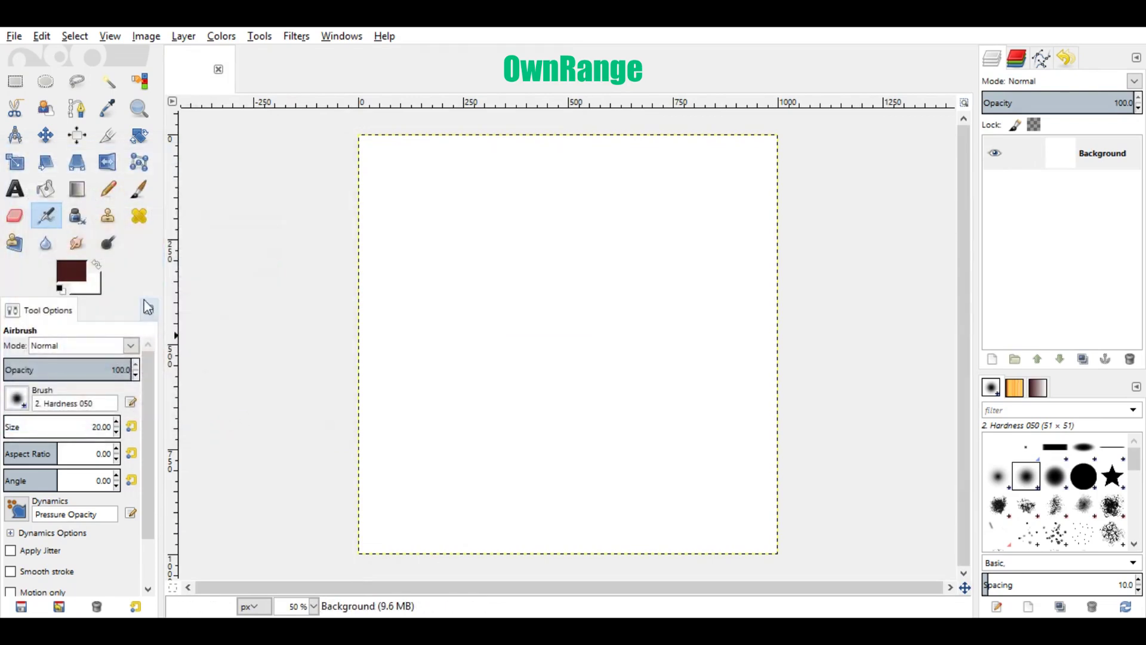
{"action": "left_click", "coordinate": [45, 188]}
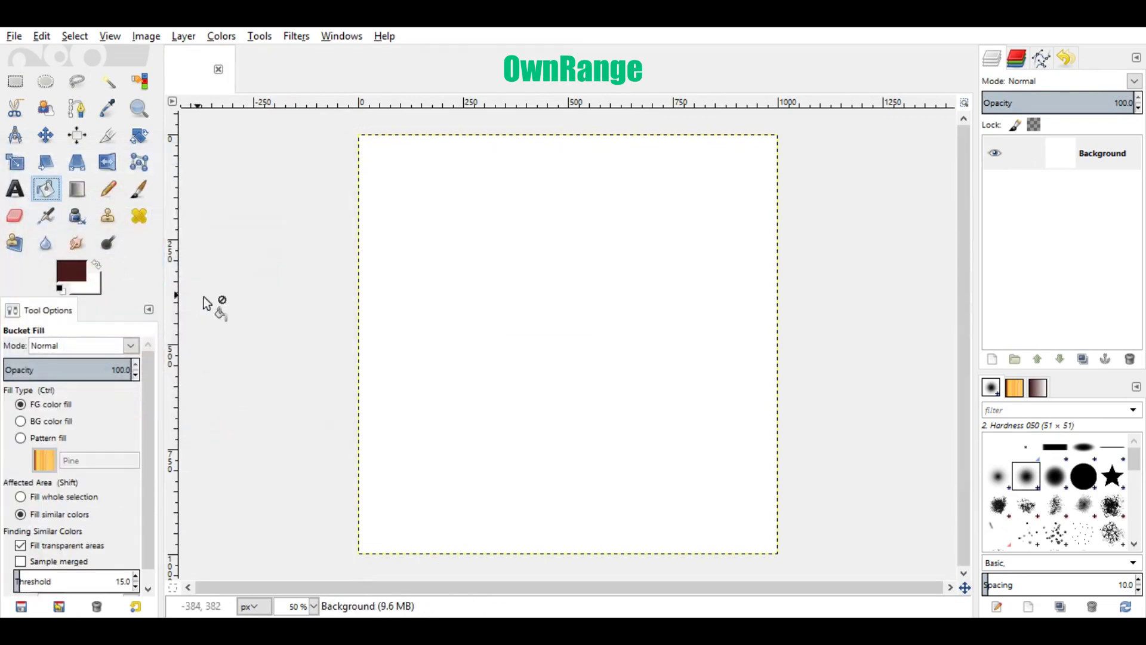
{"action": "left_click", "coordinate": [578, 349]}
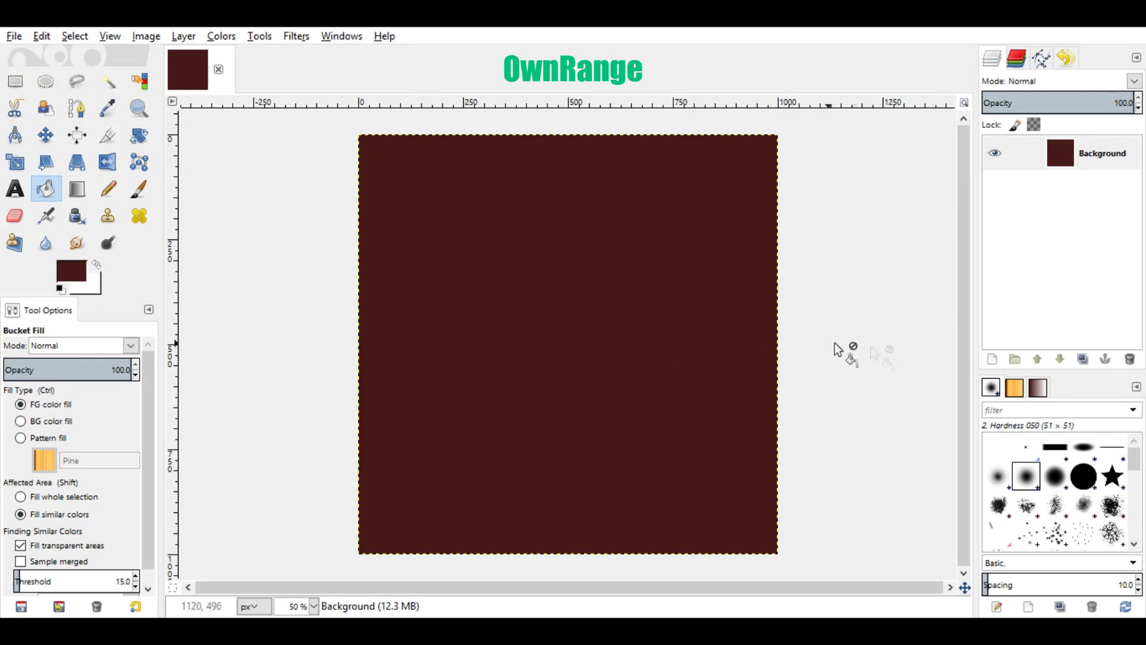
Add a new transparent layer 400 px wide and 600 px high
{"action": "left_click", "coordinate": [992, 359]}
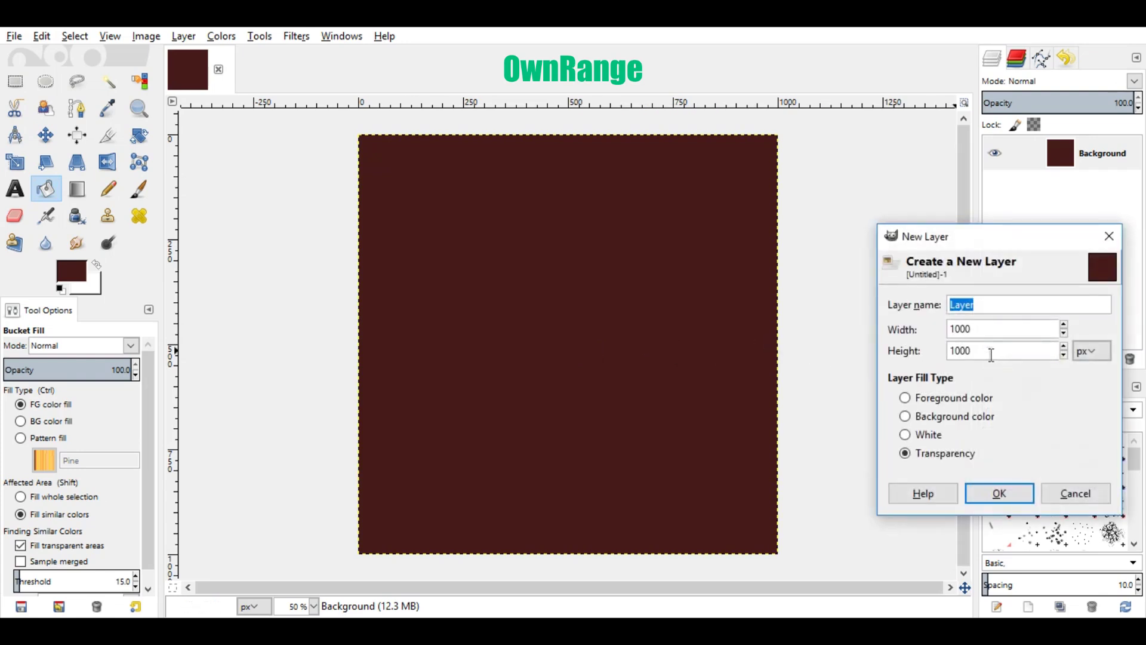
{"action": "key", "text": "Tab"}
{"action": "type", "text": "400"}
{"action": "left_click_drag", "start_coordinate": [990, 350], "coordinate": [933, 351]}
{"action": "type", "text": "60"}
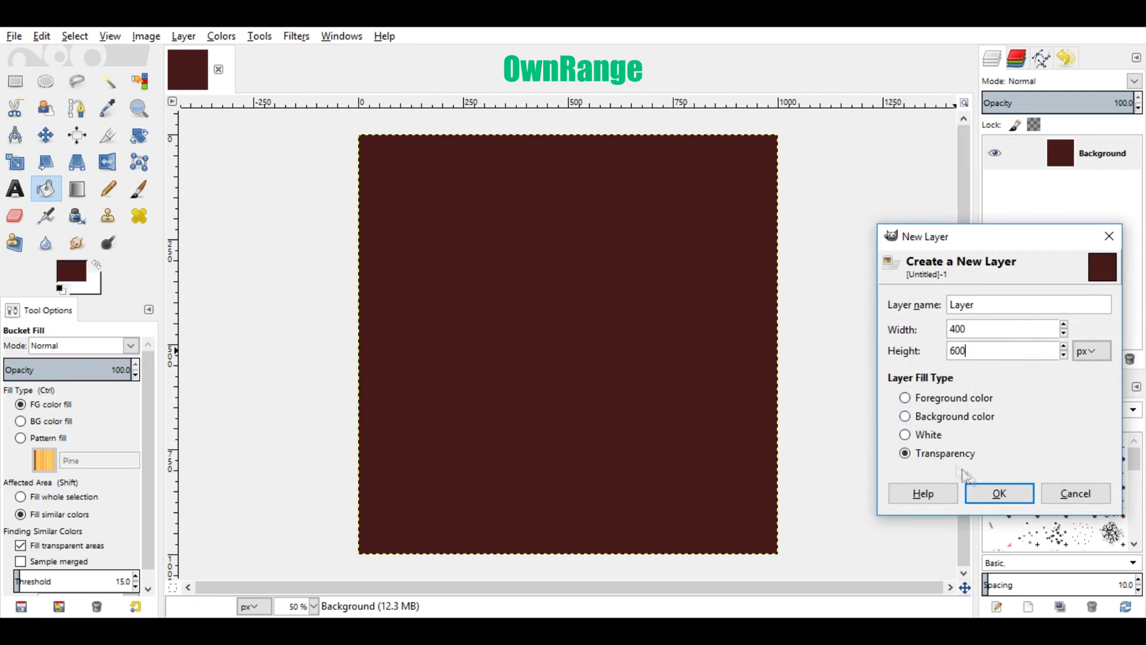
{"action": "left_click", "coordinate": [998, 492]}
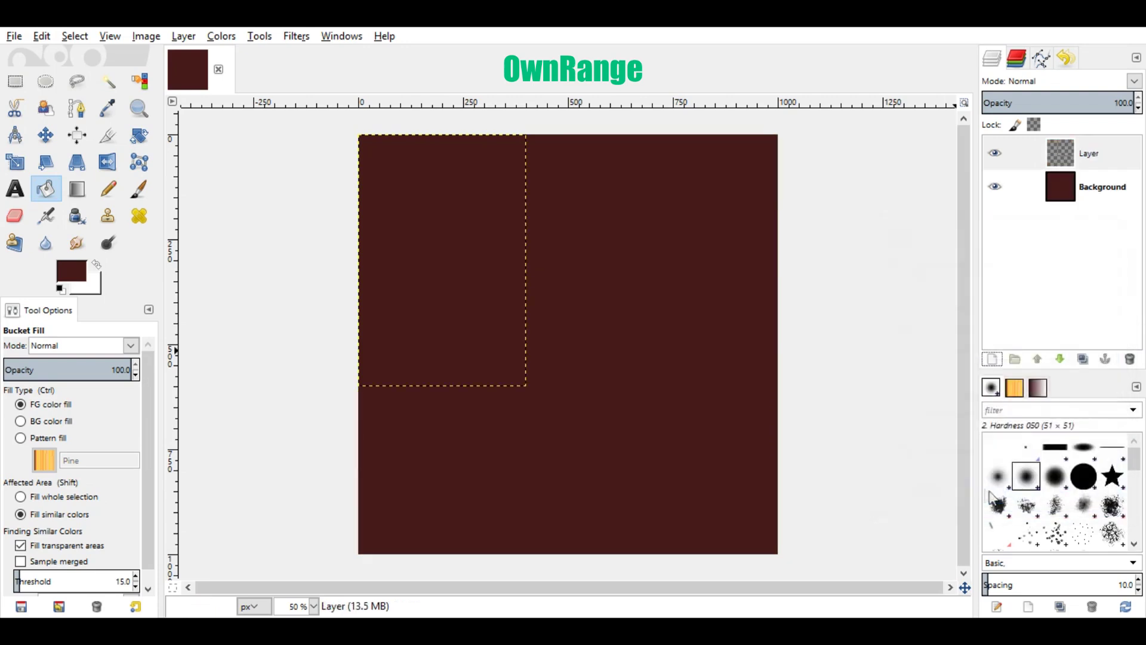
Set the foreground color to black (000000) and bucket-fill the new smaller layer with it
{"action": "left_click", "coordinate": [71, 276]}
{"action": "left_click_drag", "start_coordinate": [30, 252], "coordinate": [7, 198]}
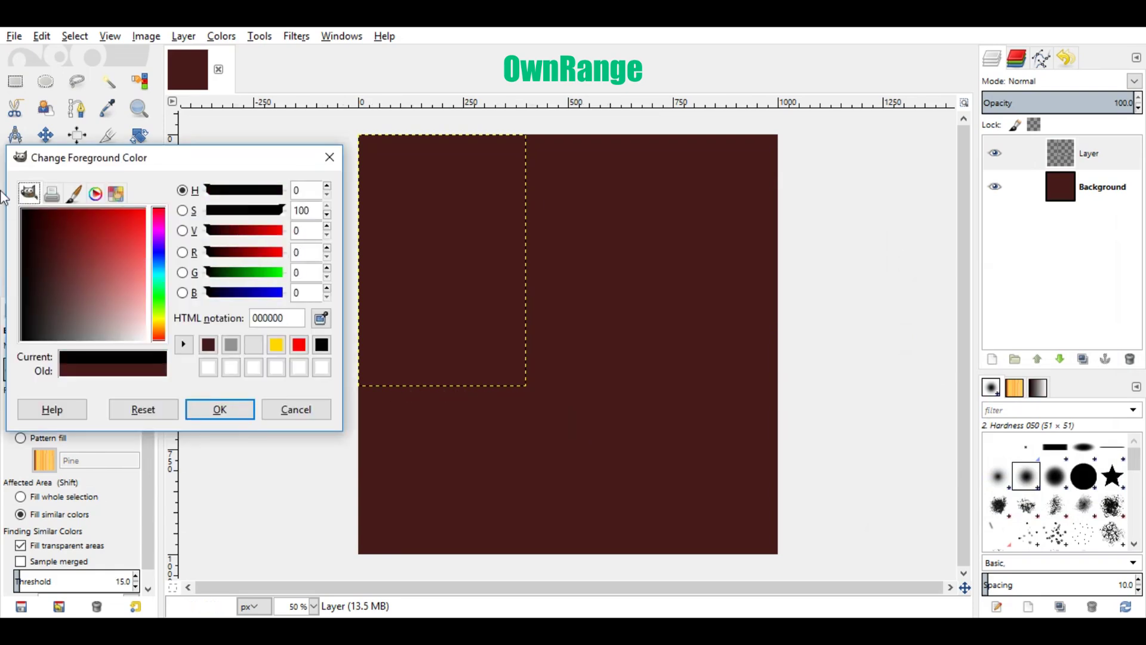
{"action": "left_click", "coordinate": [220, 410]}
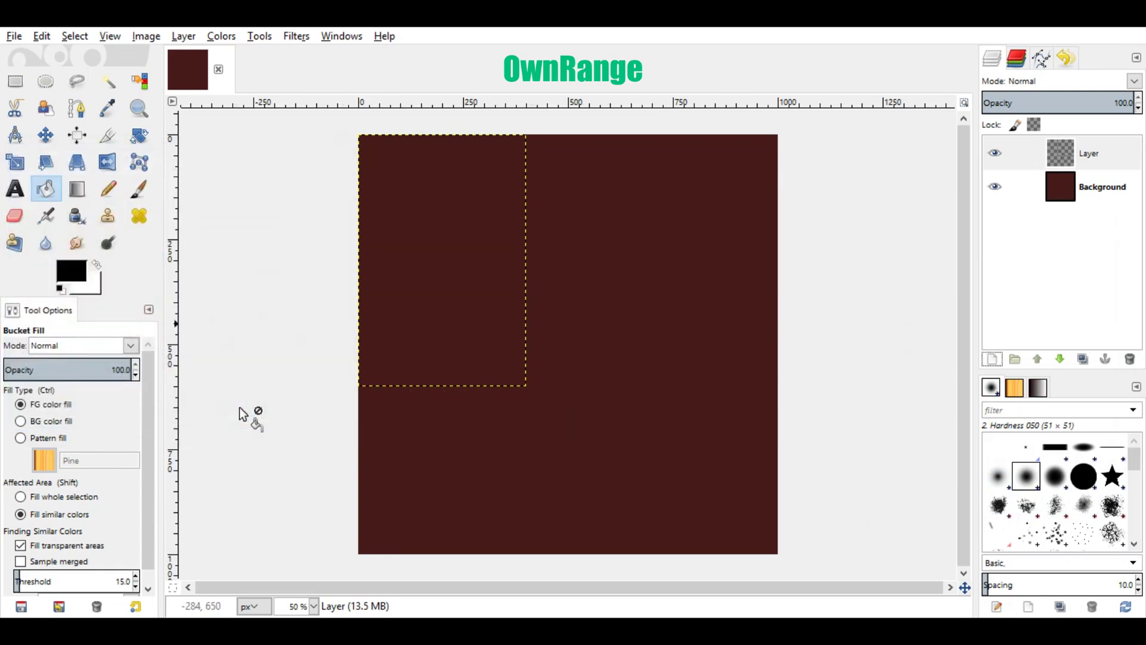
{"action": "left_click", "coordinate": [419, 300]}
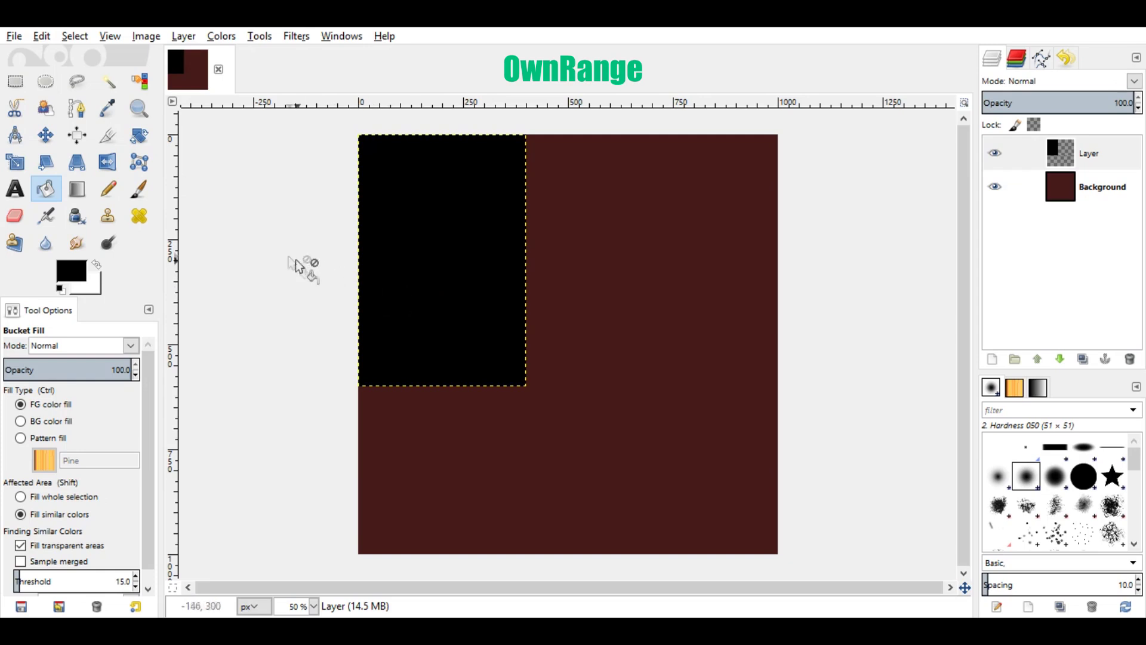
Align the black layer to the horizontal and vertical center of the image
{"action": "left_click", "coordinate": [78, 137]}
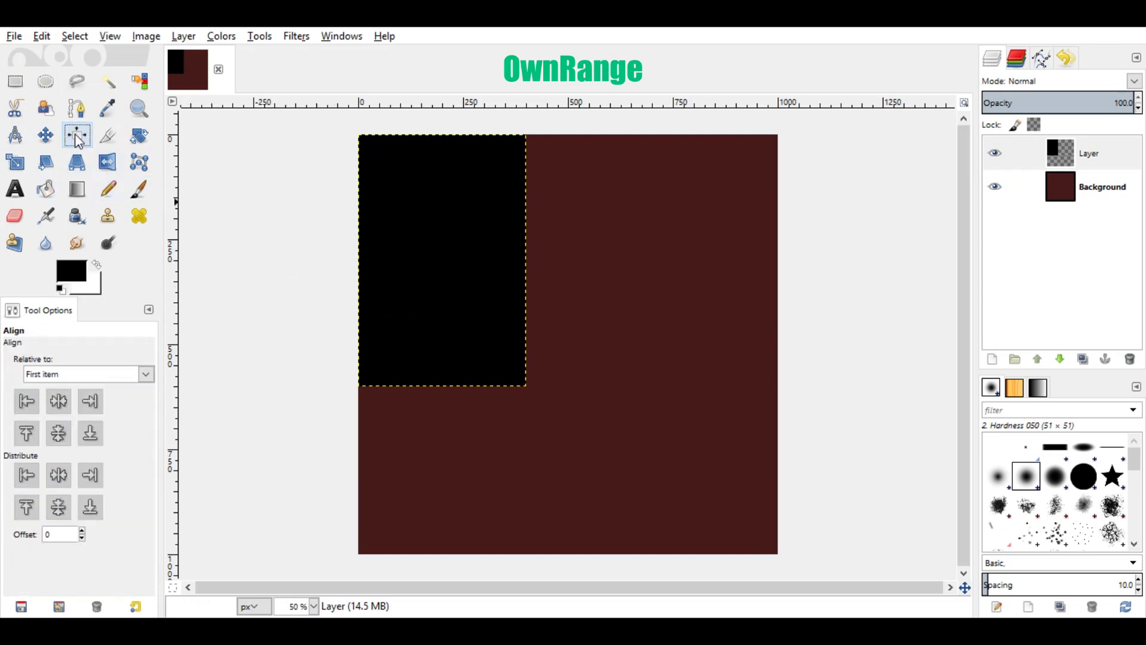
{"action": "left_click", "coordinate": [495, 313]}
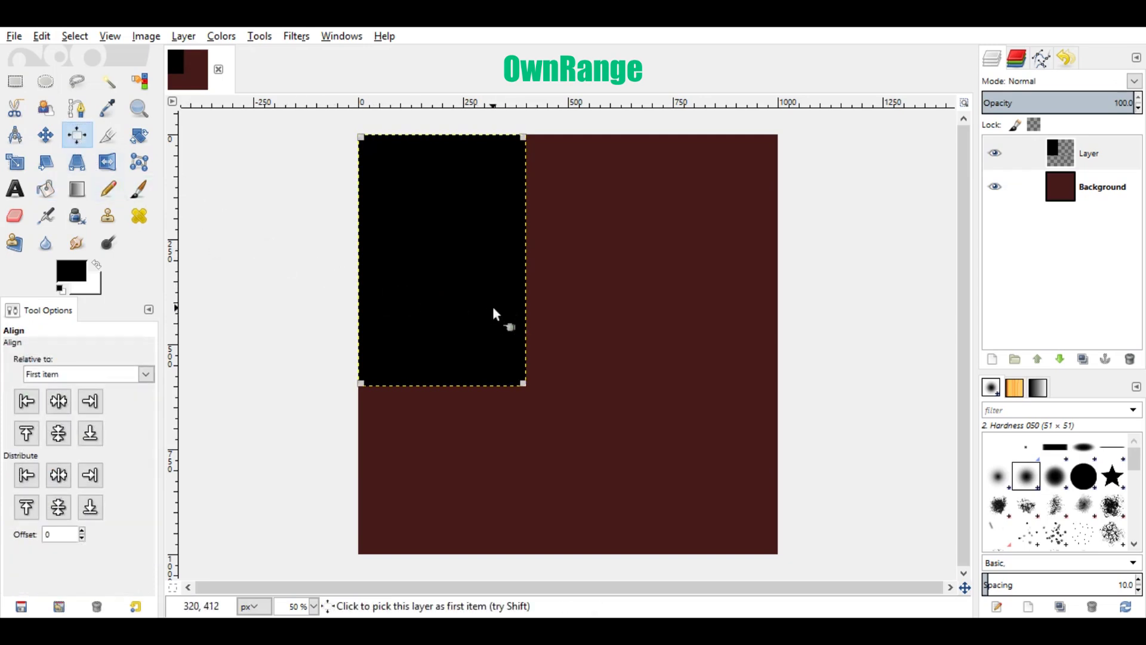
{"action": "left_click", "coordinate": [56, 406]}
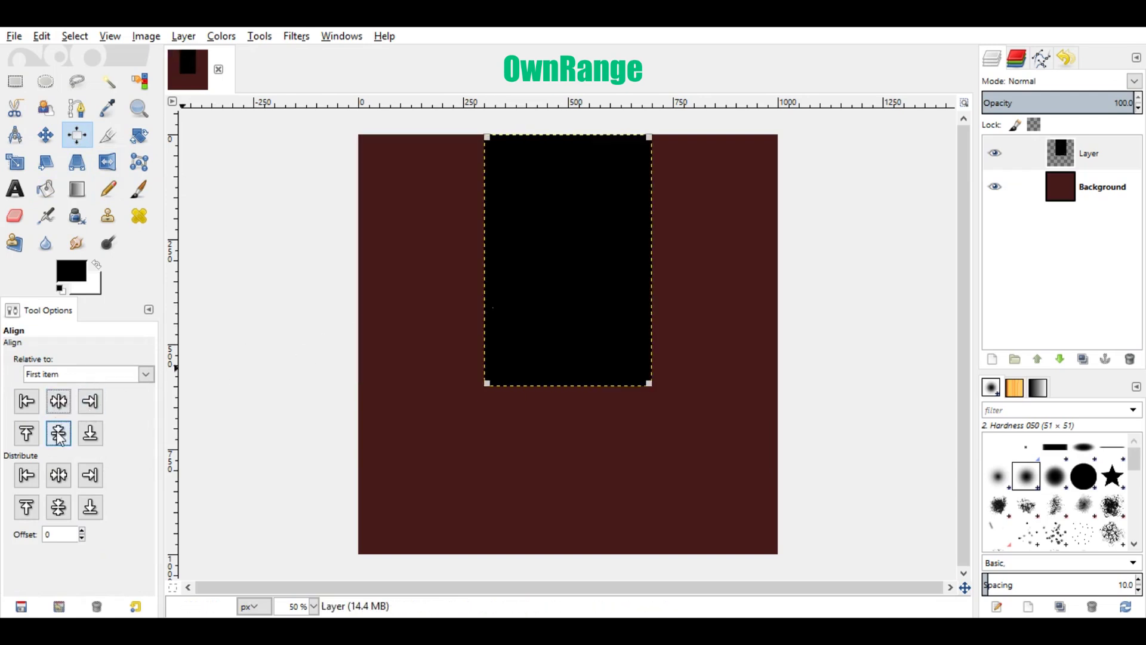
{"action": "left_click", "coordinate": [58, 437]}
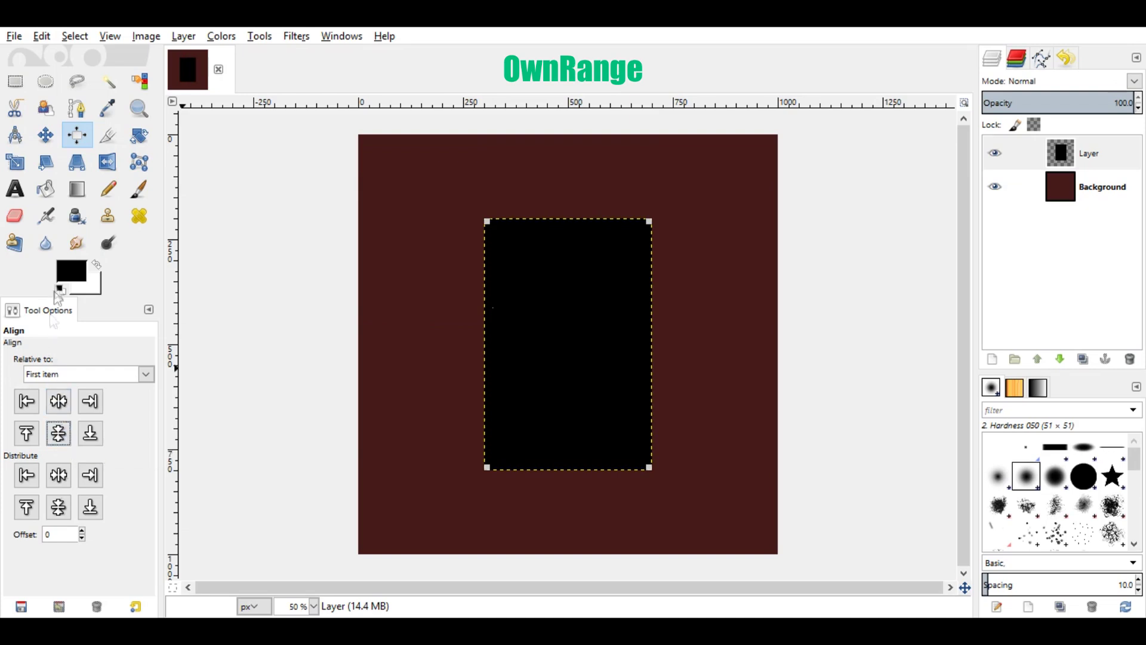
Paint the upper-left part of the black layer red (ff0000) with the 2. Hardness 100 brush at size 250, sweeping diagonally
{"action": "left_click", "coordinate": [70, 273]}
{"action": "left_click", "coordinate": [322, 345]}
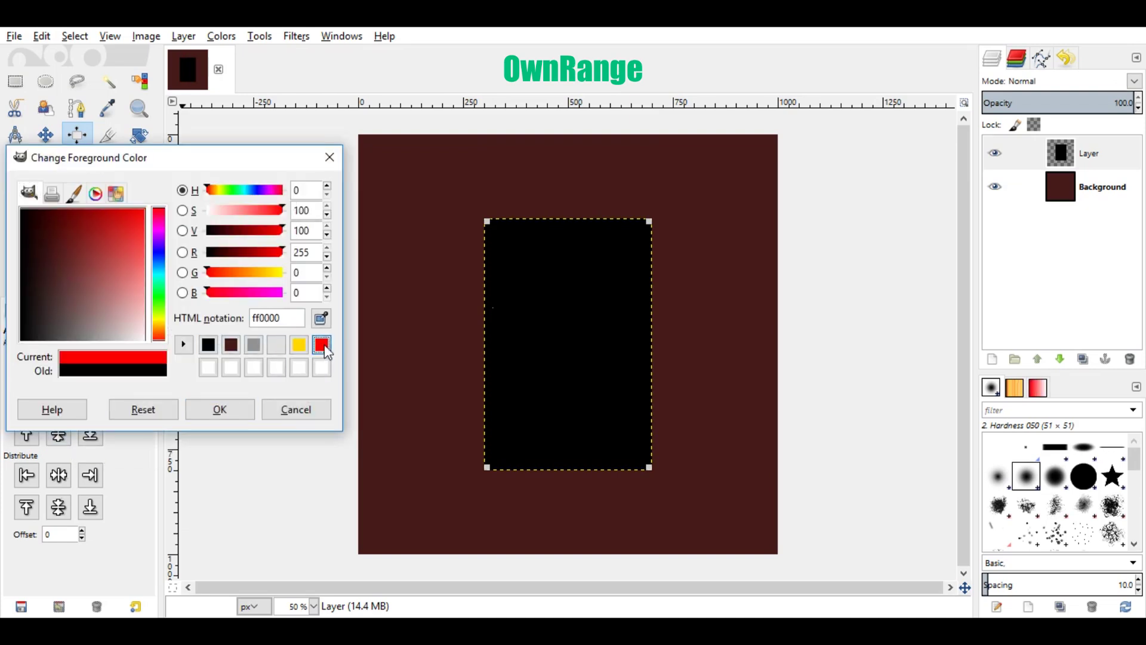
{"action": "left_click", "coordinate": [222, 413]}
{"action": "left_click", "coordinate": [141, 191]}
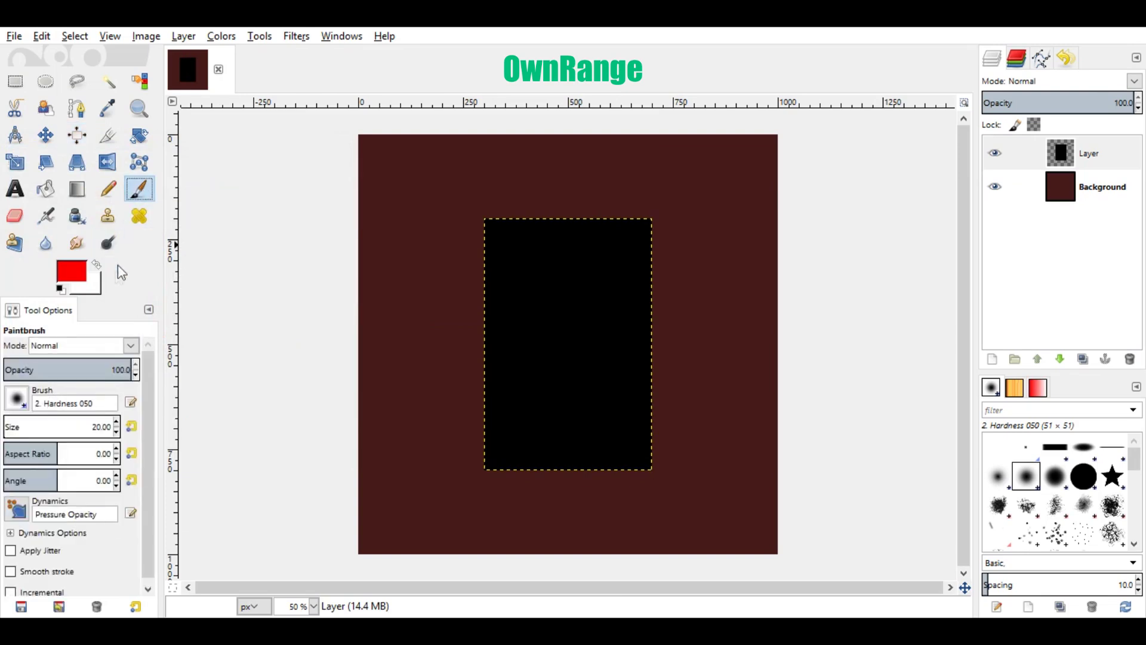
{"action": "left_click", "coordinate": [17, 400]}
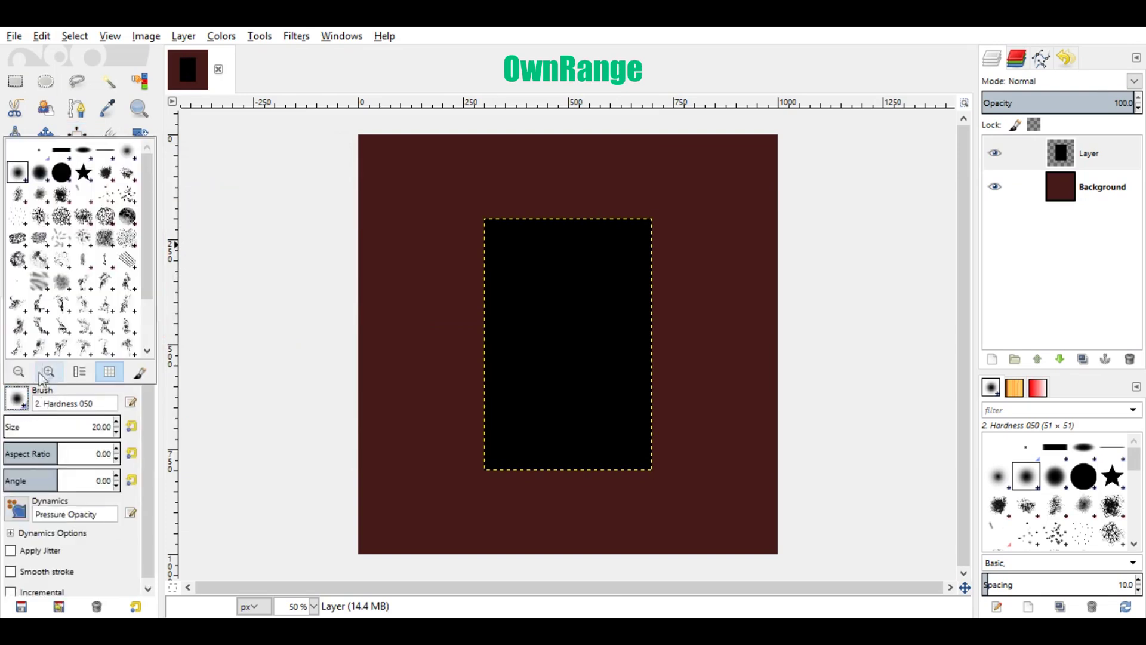
{"action": "left_click", "coordinate": [62, 174]}
{"action": "left_click", "coordinate": [104, 426]}
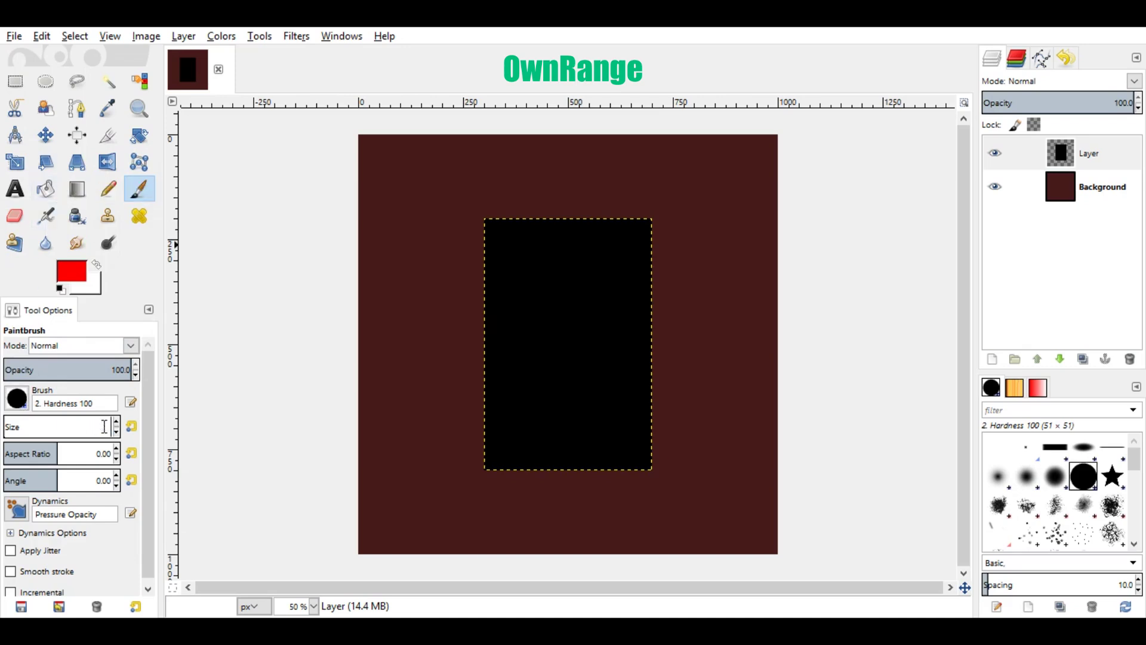
{"action": "key", "text": "Return"}
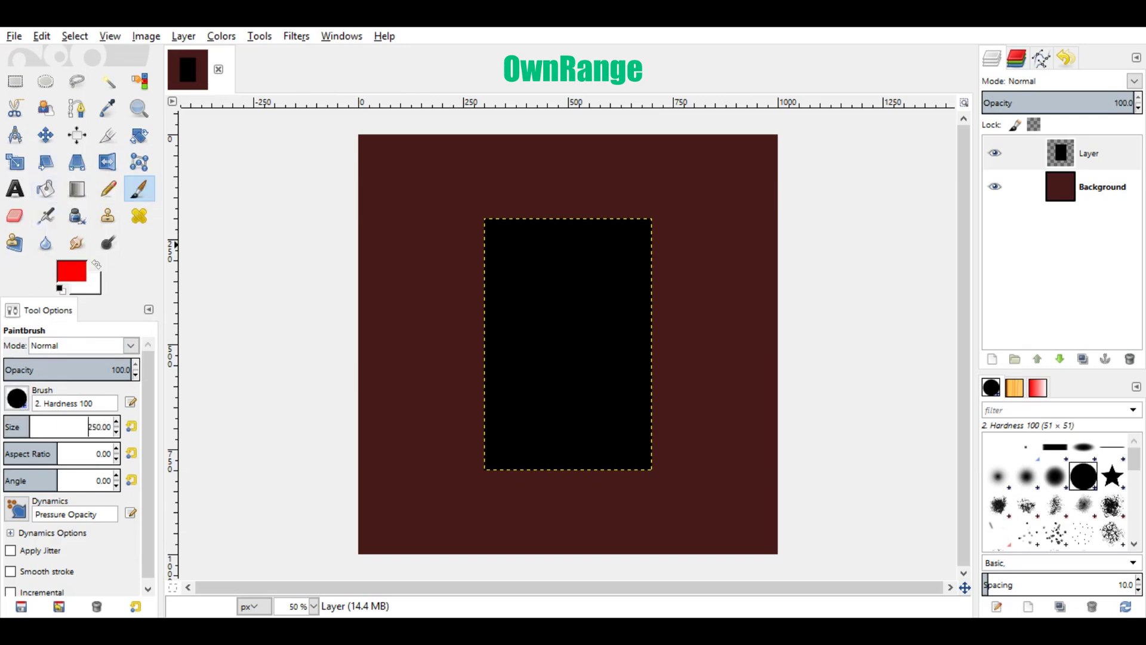
{"action": "mouse_move", "coordinate": [537, 220]}
{"action": "left_mouse_down"}
{"action": "mouse_move", "coordinate": [508, 237]}
{"action": "mouse_move", "coordinate": [491, 310]}
{"action": "mouse_move", "coordinate": [450, 376]}
{"action": "left_mouse_up"}
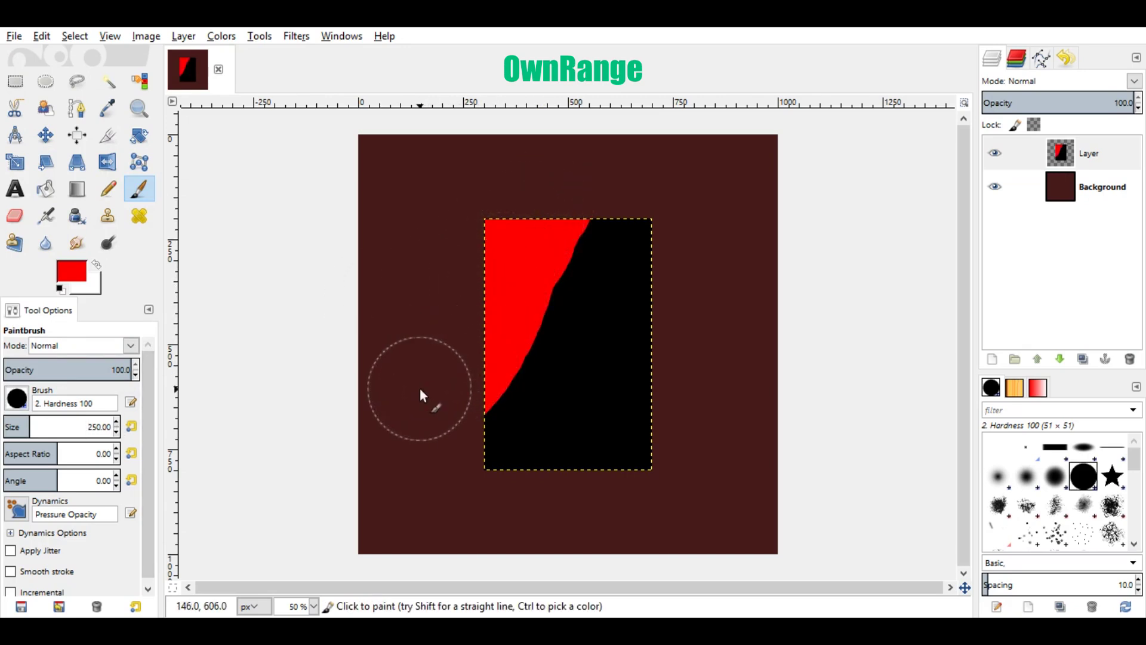
Apply the Cubism filter to the painted layer with tile size 50, tile saturation 5 and the background color used
{"action": "left_click", "coordinate": [297, 36]}
{"action": "mouse_move", "coordinate": [322, 246]}
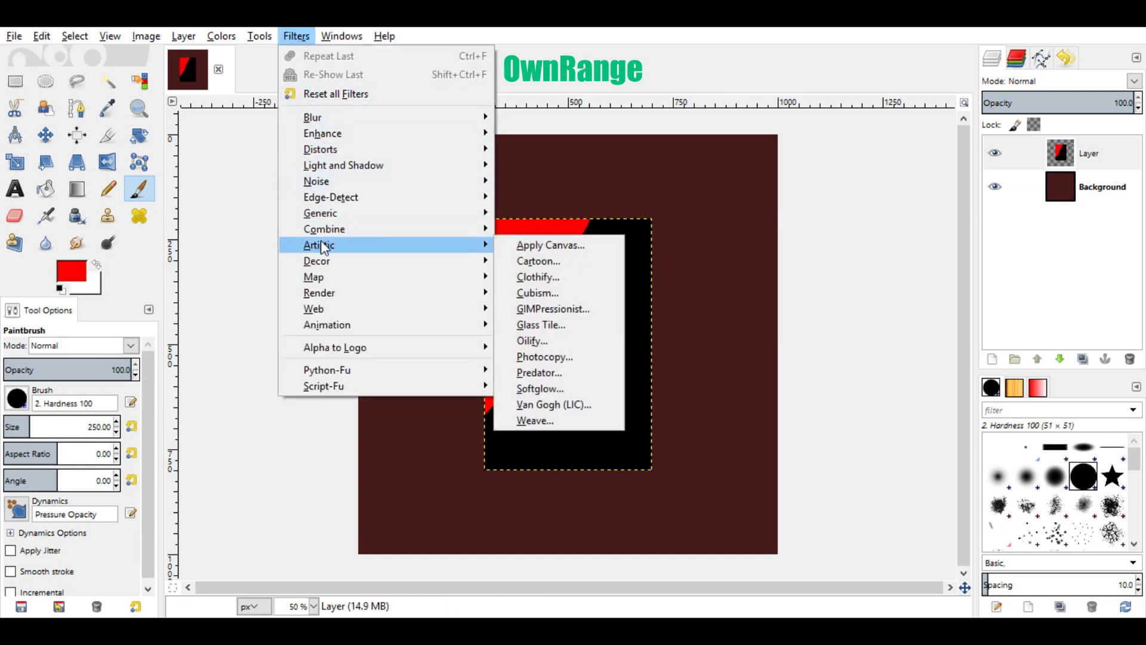
{"action": "left_click", "coordinate": [537, 293]}
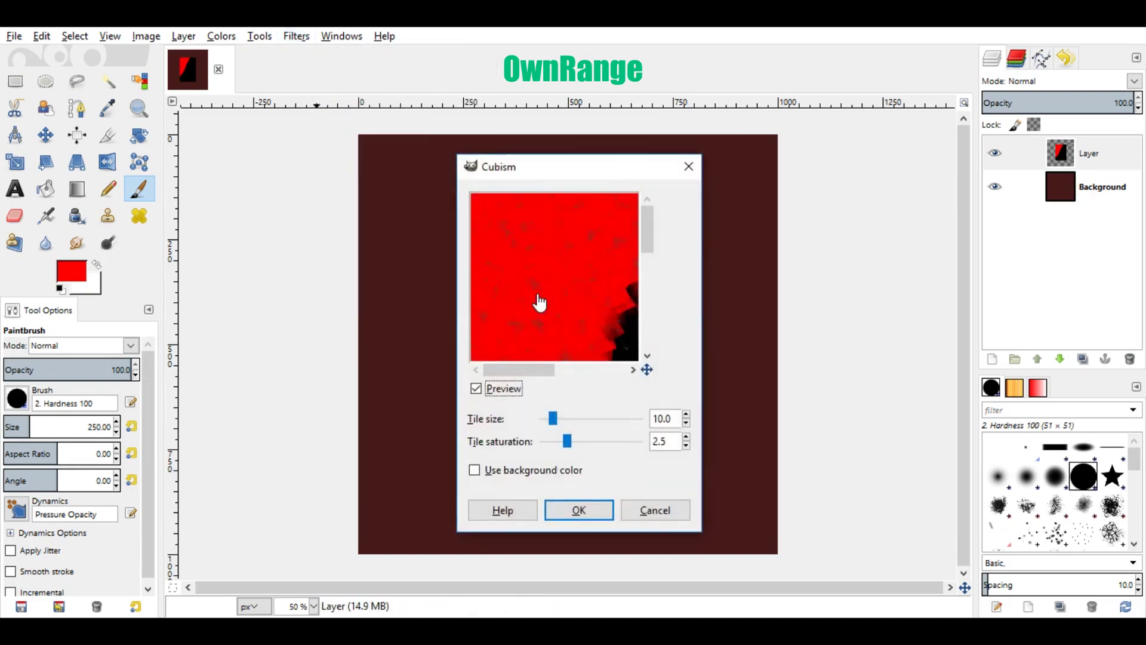
{"action": "left_click_drag", "start_coordinate": [669, 421], "coordinate": [652, 414]}
{"action": "key", "text": "Tab"}
{"action": "type", "text": "5"}
{"action": "left_click", "coordinate": [475, 474]}
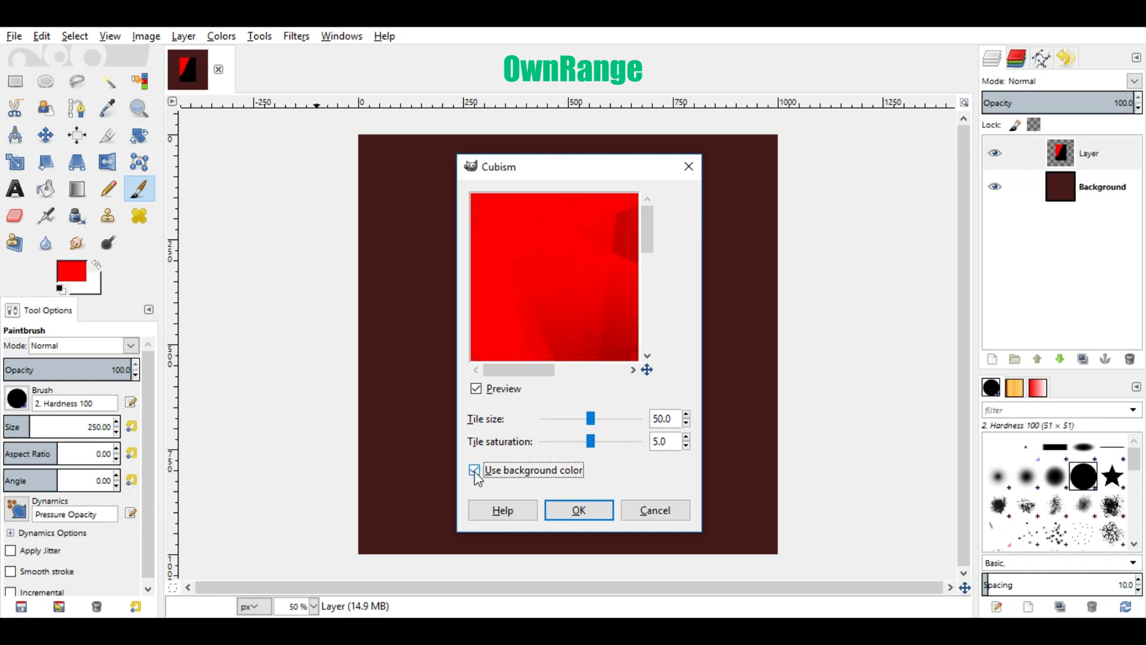
{"action": "left_click", "coordinate": [591, 510]}
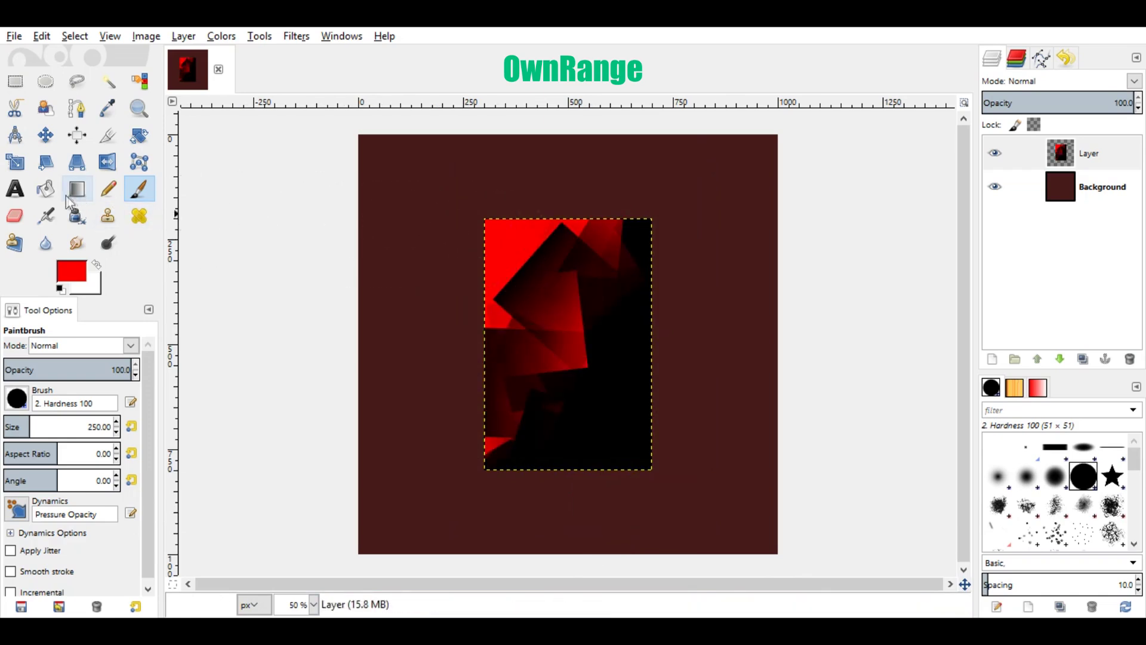
Add the text "GIMP" near the top of the red and black rectangle at size 100 px in yellow (ffd800)
{"action": "left_click", "coordinate": [16, 190]}
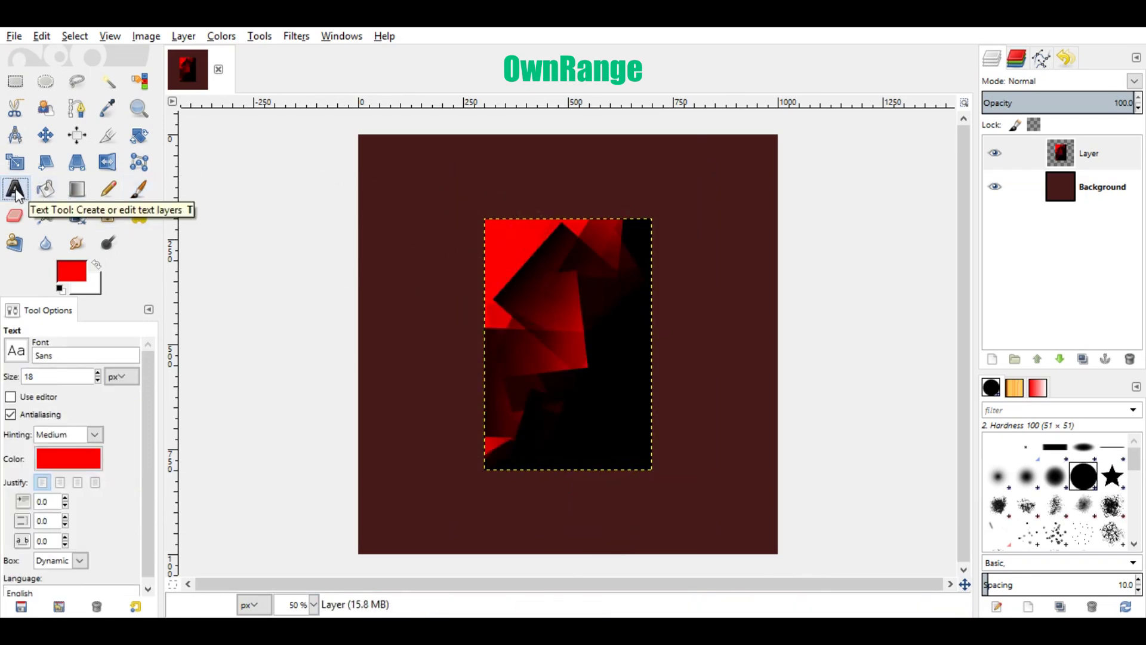
{"action": "left_click", "coordinate": [21, 376]}
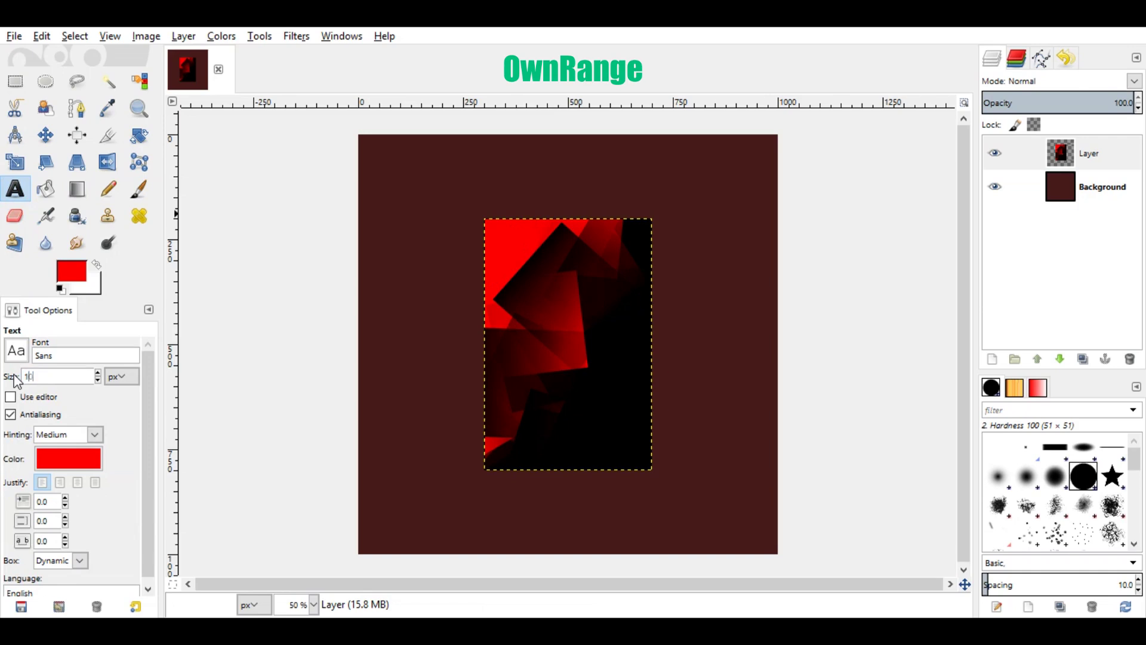
{"action": "left_click", "coordinate": [63, 461]}
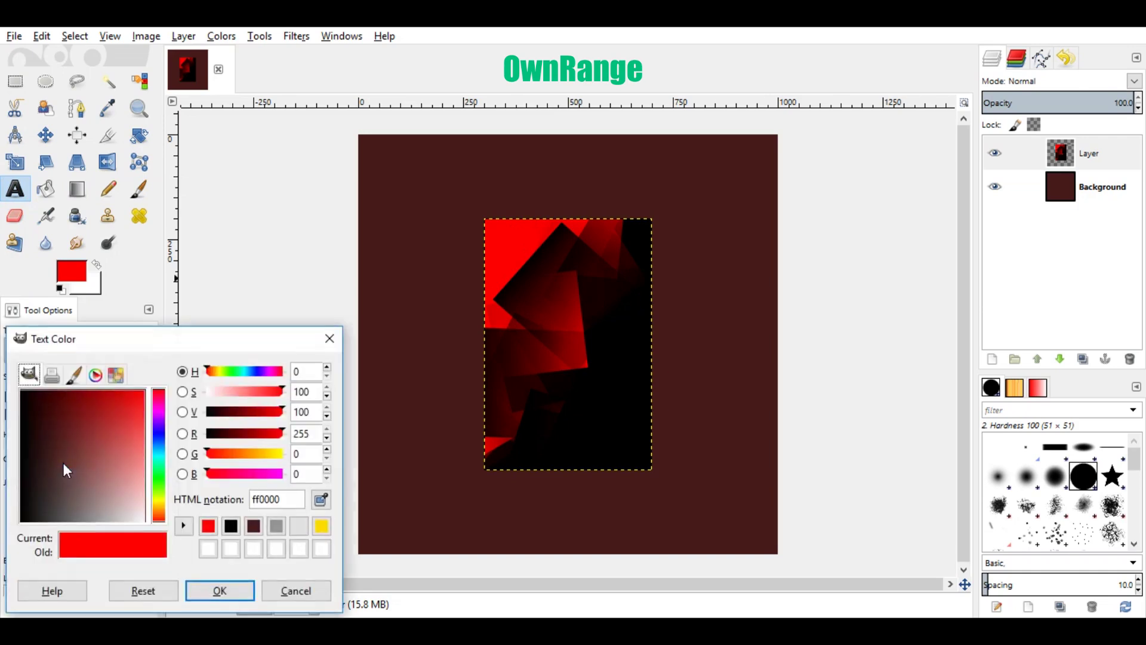
{"action": "left_click", "coordinate": [321, 526]}
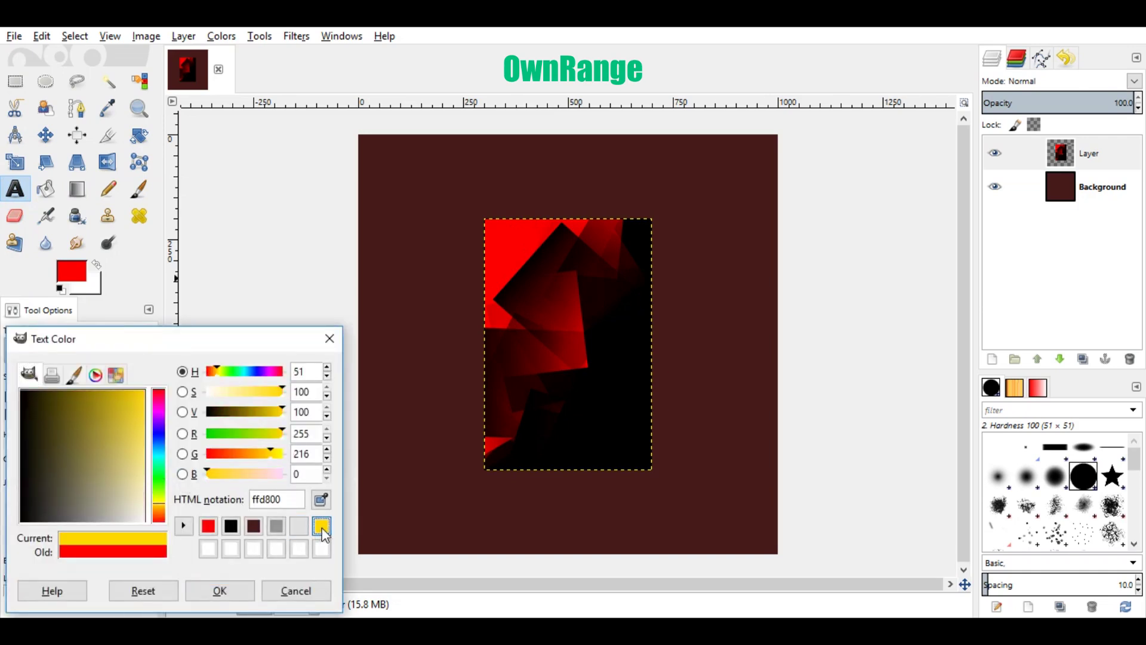
{"action": "left_click", "coordinate": [220, 591]}
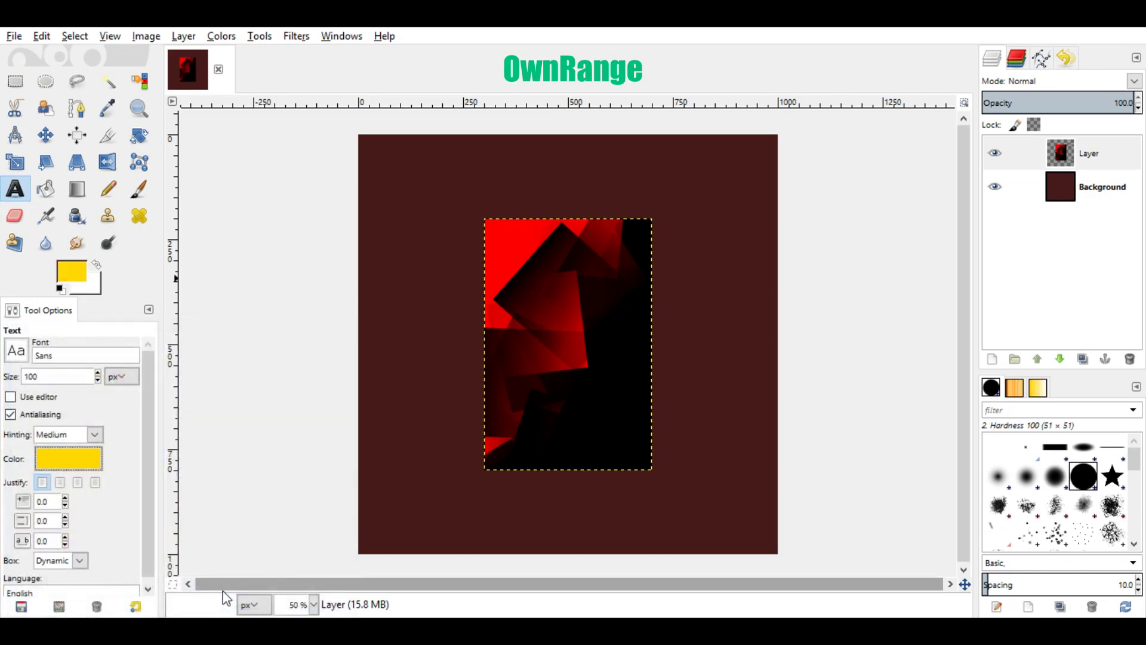
{"action": "left_click_drag", "start_coordinate": [499, 245], "coordinate": [512, 256]}
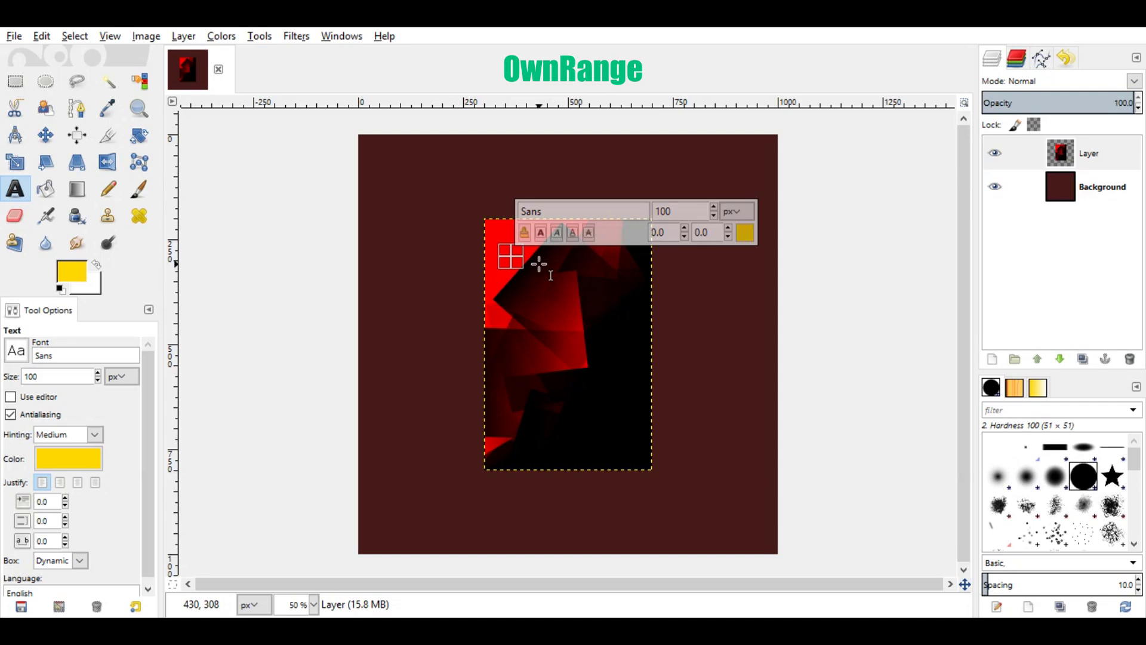
{"action": "type", "text": "GIMP"}
Make the "GIMP" text bold and place it horizontally centered on the image, just below the rectangle's upper edge
{"action": "left_click_drag", "start_coordinate": [524, 285], "coordinate": [619, 287]}
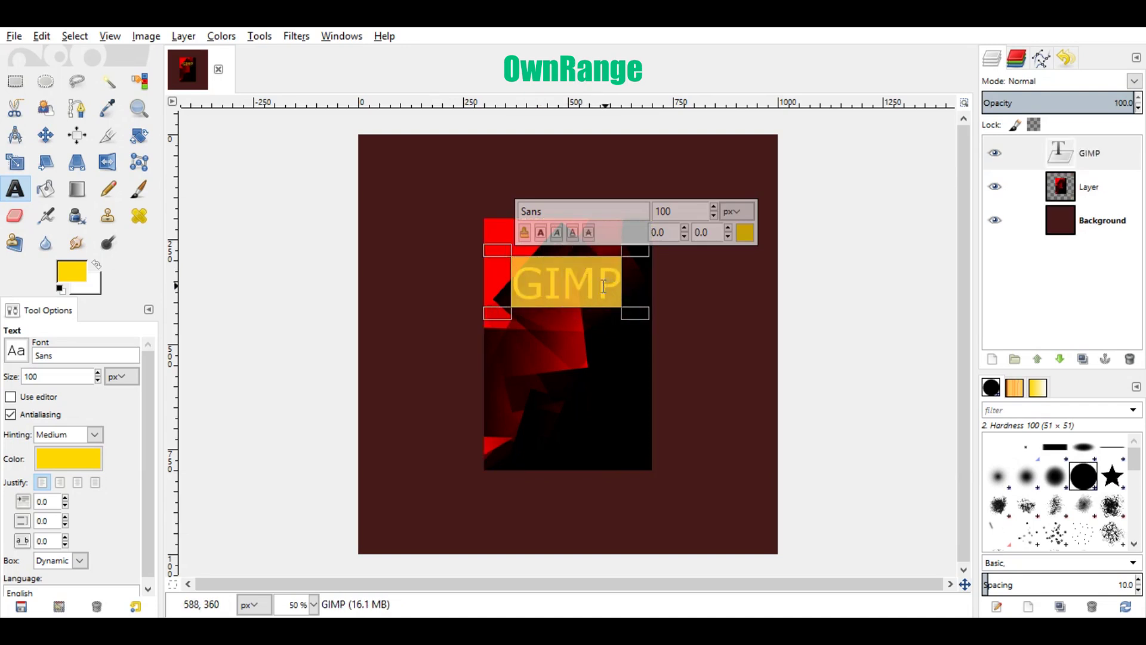
{"action": "left_click", "coordinate": [541, 235]}
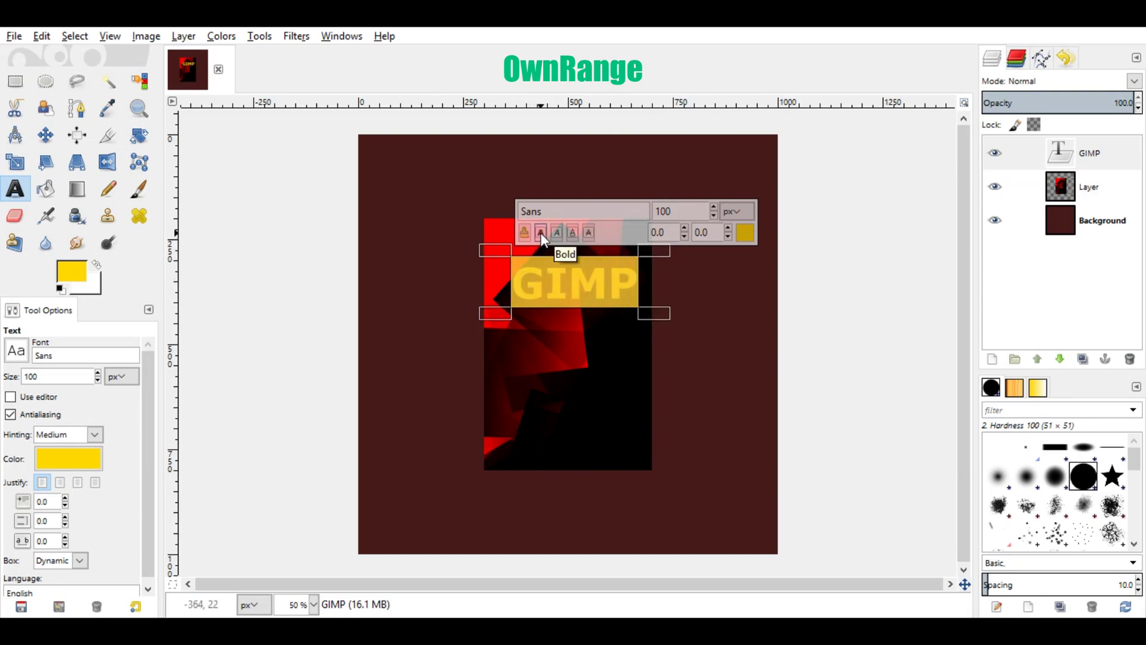
{"action": "left_click", "coordinate": [76, 137]}
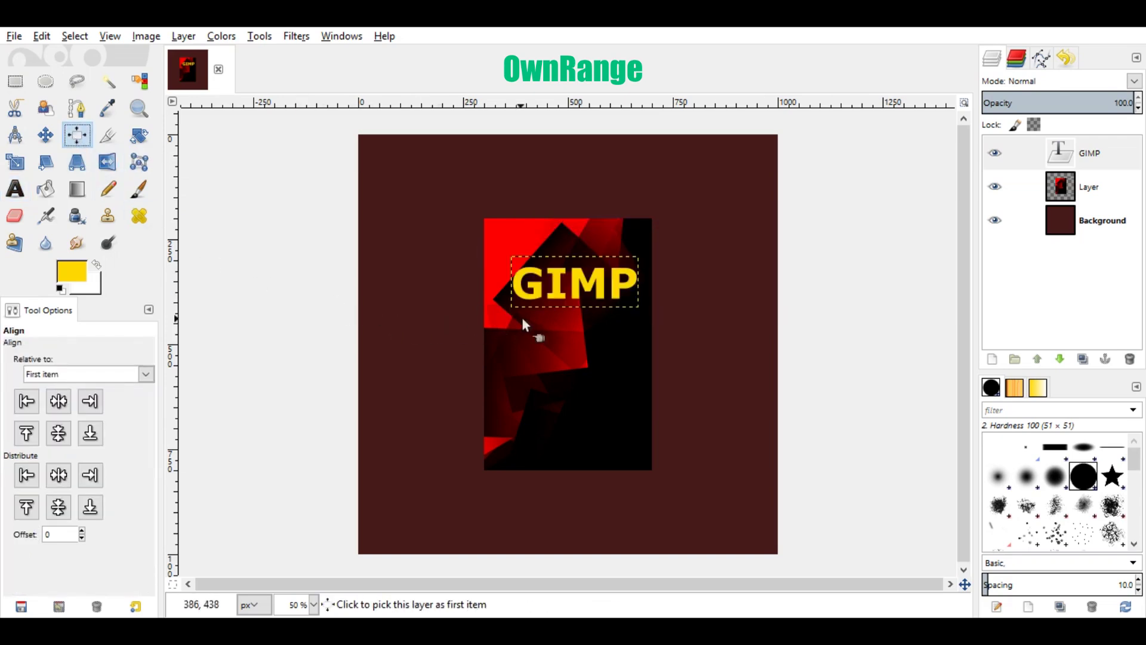
{"action": "left_click", "coordinate": [536, 296]}
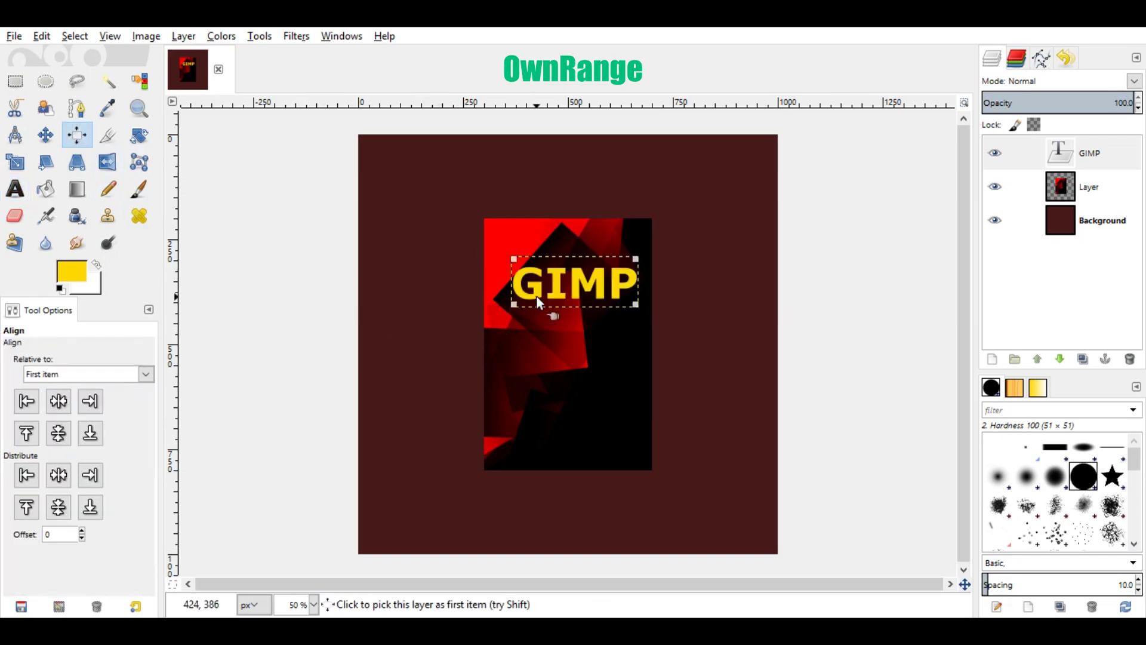
{"action": "left_click", "coordinate": [58, 402]}
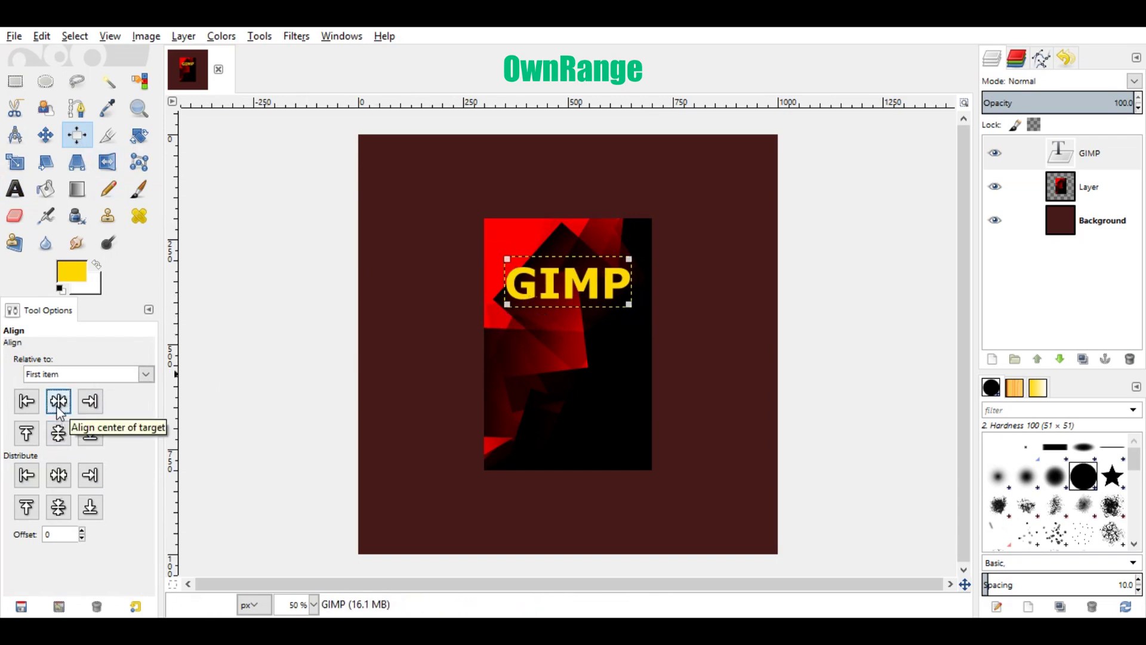
{"action": "left_click", "coordinate": [46, 135]}
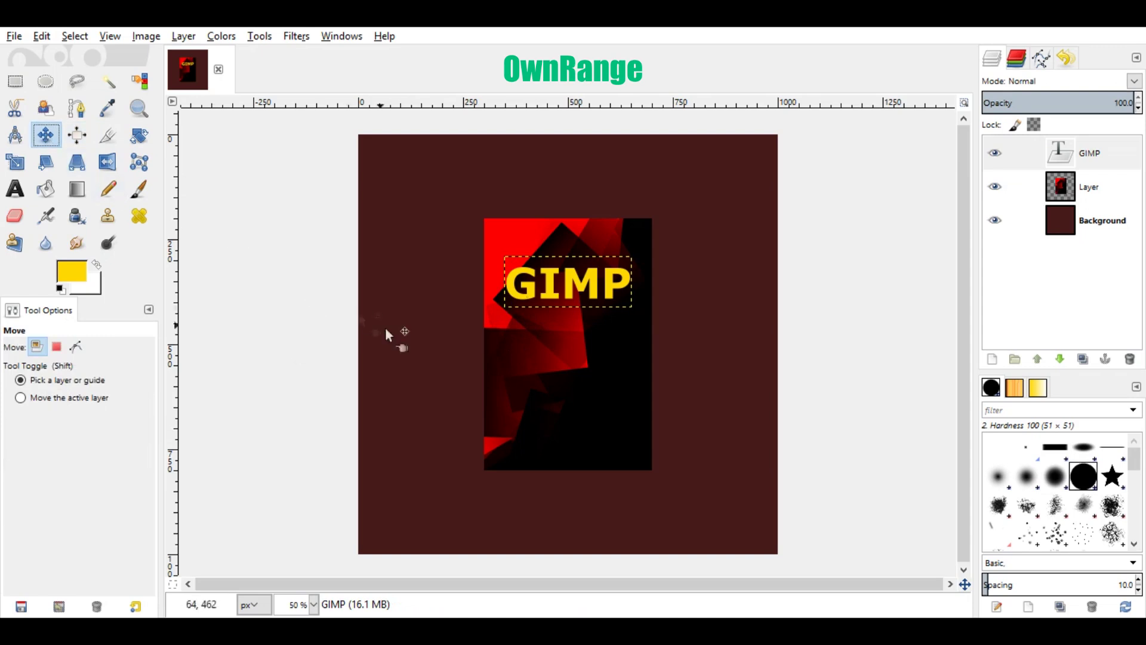
{"action": "left_click_drag", "start_coordinate": [594, 285], "coordinate": [594, 248]}
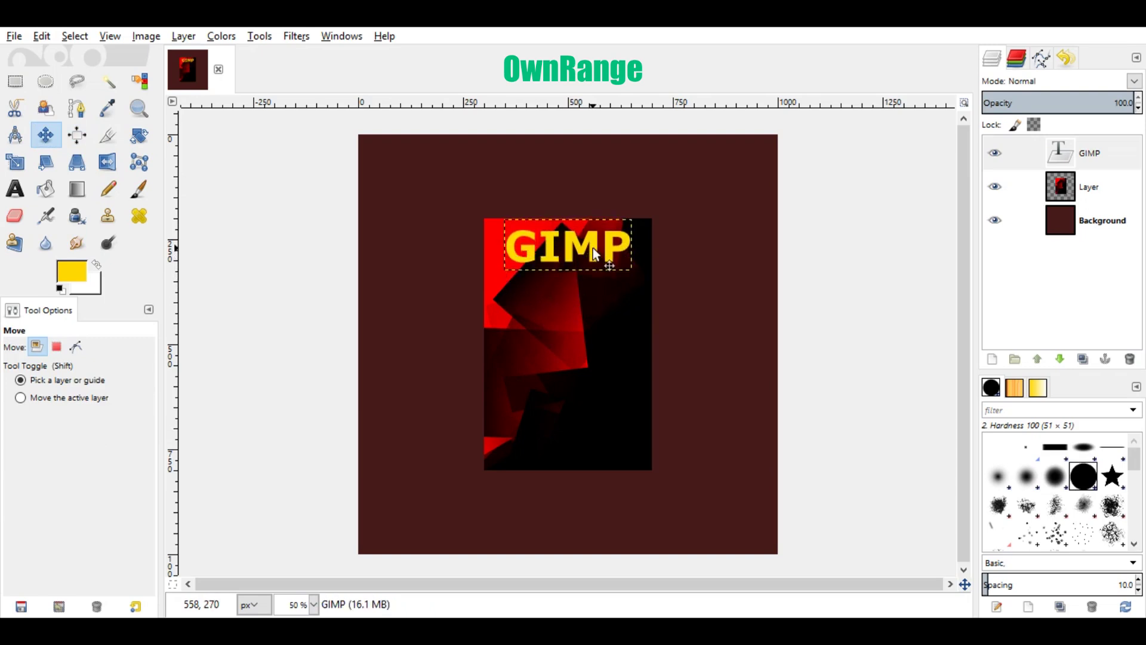
Add the text "OwnRange" in bold yellow Sans at 30 px near the bottom of the rectangle
{"action": "left_click", "coordinate": [16, 191]}
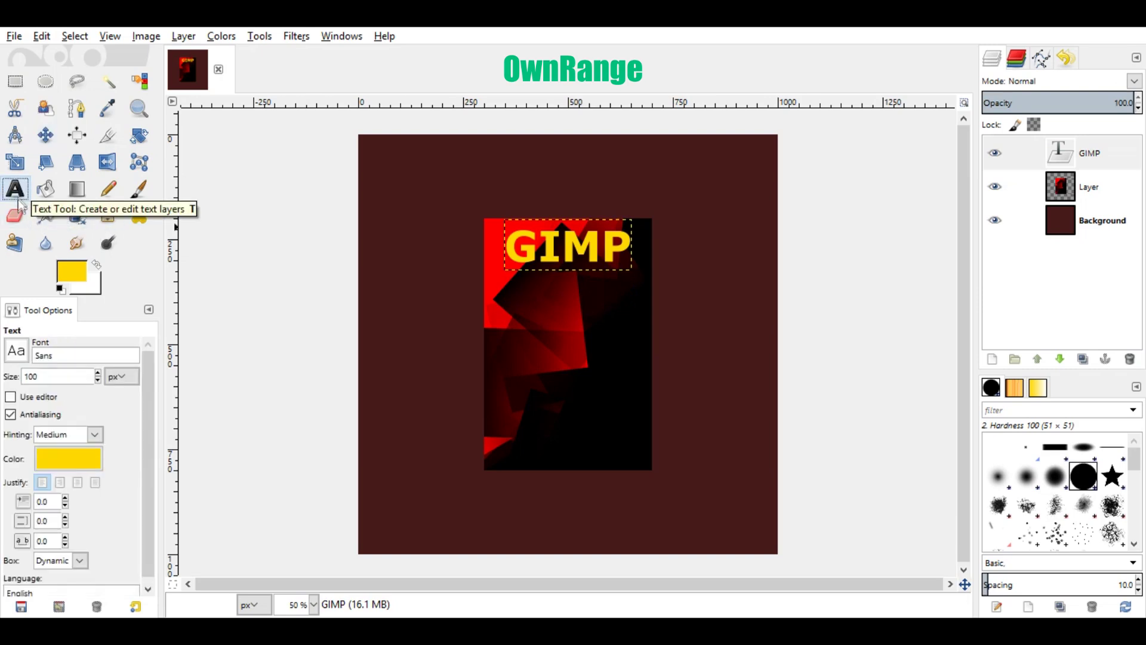
{"action": "double_click", "coordinate": [63, 376]}
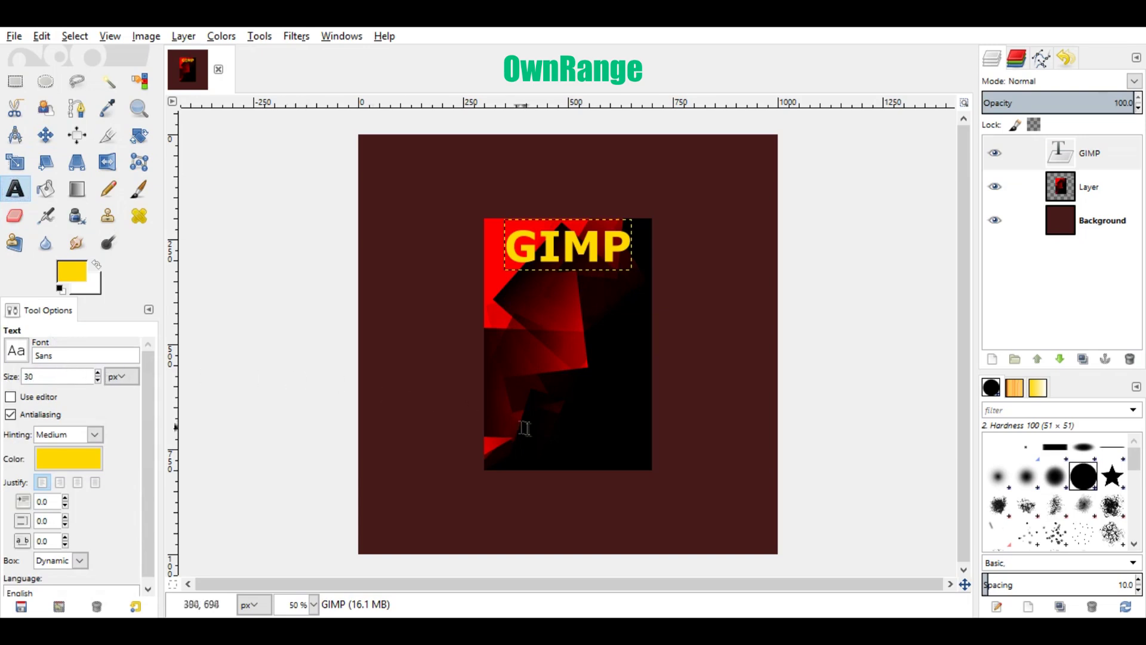
{"action": "left_click", "coordinate": [550, 440]}
{"action": "type", "text": "OwnRange"}
{"action": "left_click_drag", "start_coordinate": [551, 441], "coordinate": [620, 447]}
{"action": "left_click", "coordinate": [579, 415]}
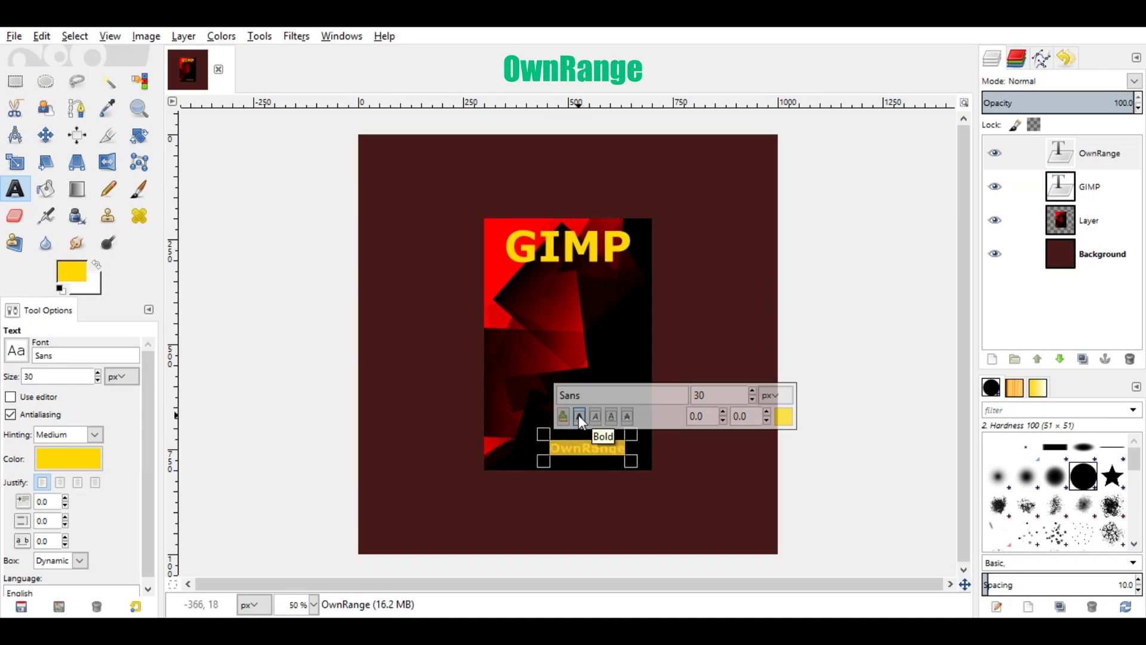
Move the "OwnRange" text into the lower-right corner of the red and black rectangle
{"action": "left_click", "coordinate": [46, 136]}
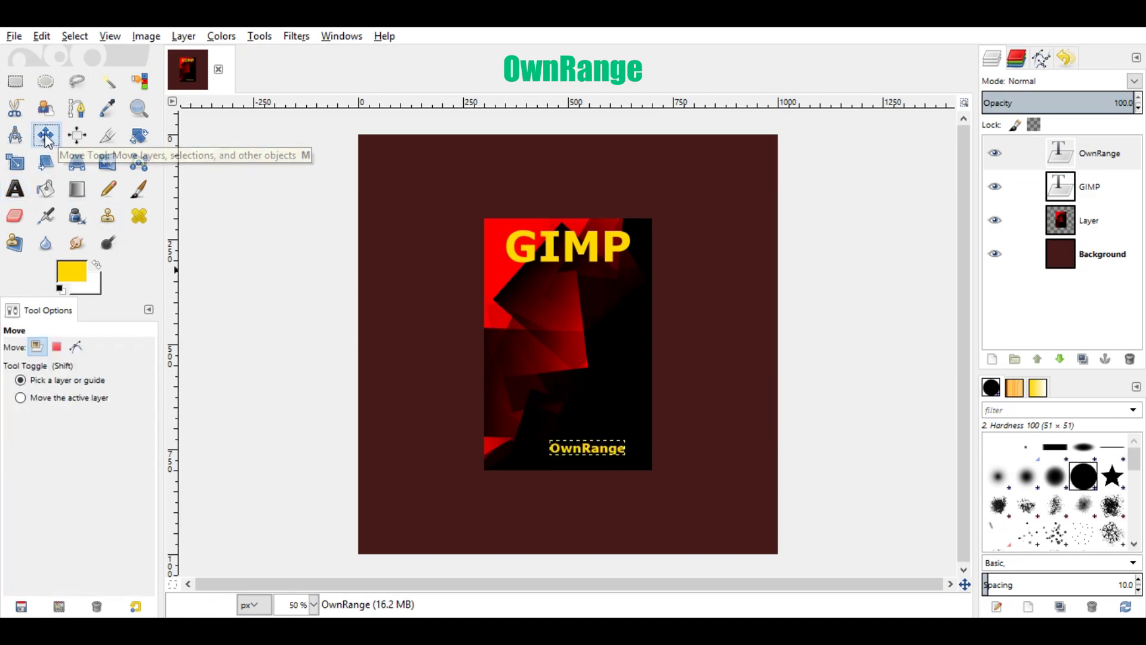
{"action": "key", "text": "1"}
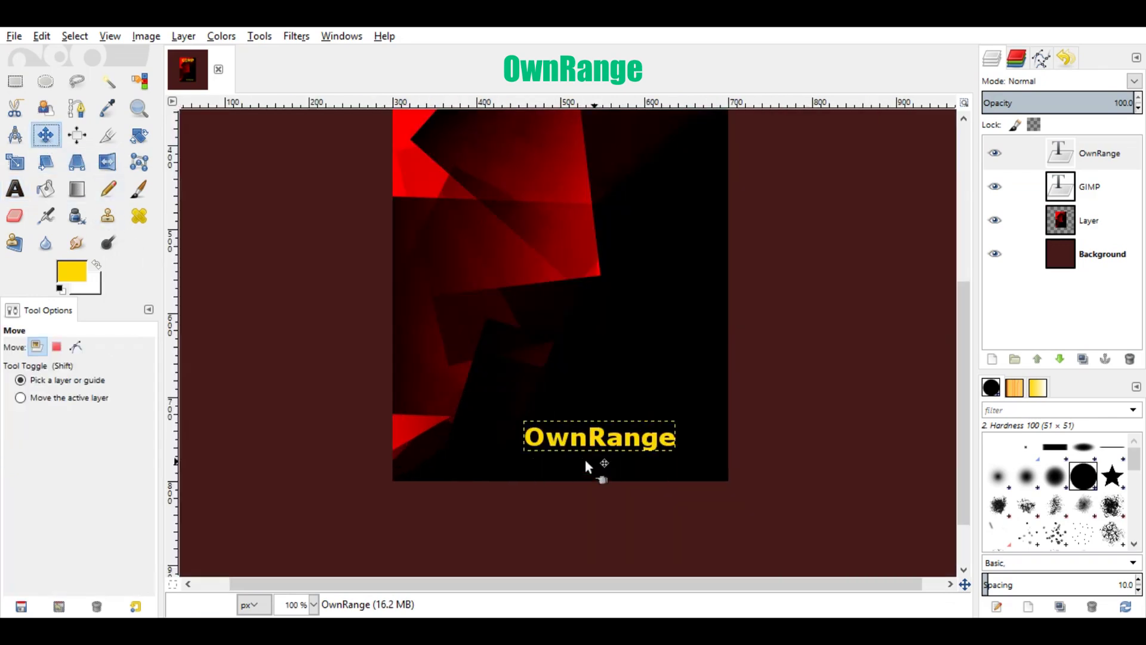
{"action": "left_click_drag", "start_coordinate": [593, 439], "coordinate": [640, 459]}
{"action": "key", "text": "shift+2"}
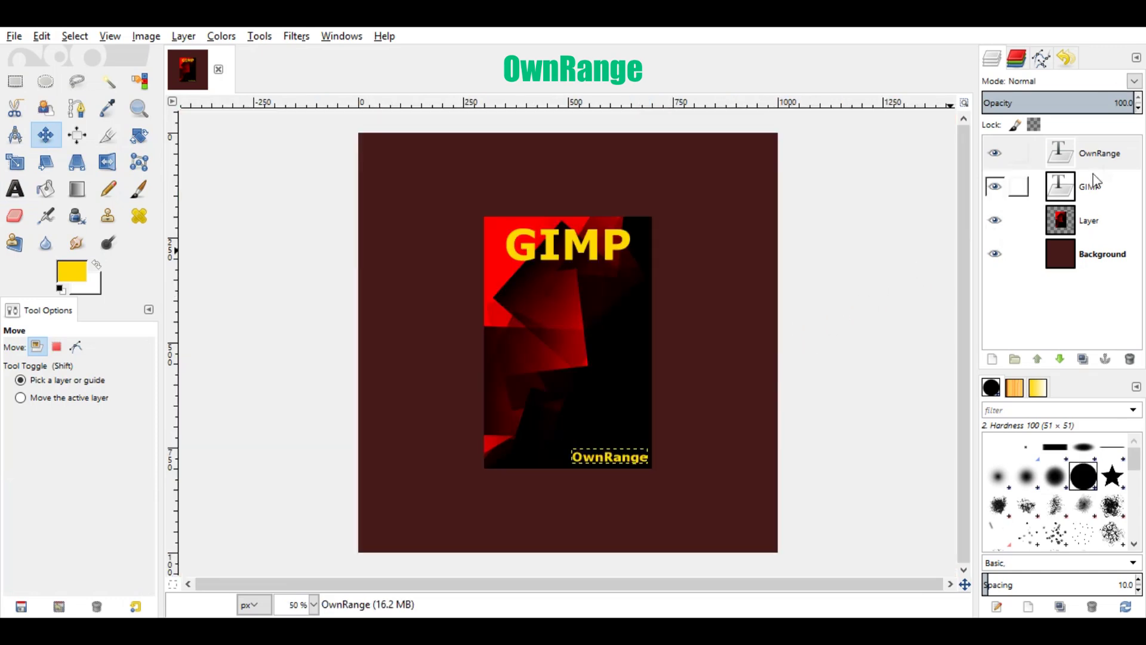
Merge the OwnRange and GIMP text layers down into the red and black rectangle layer
{"action": "right_click", "coordinate": [1110, 153]}
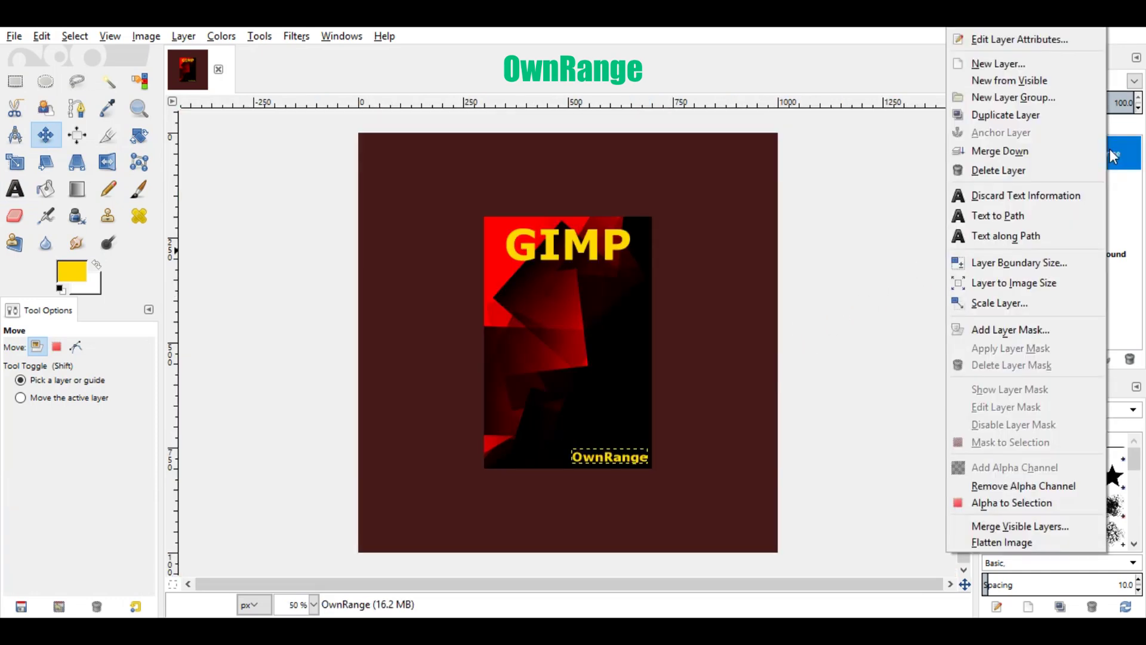
{"action": "left_click", "coordinate": [1051, 150]}
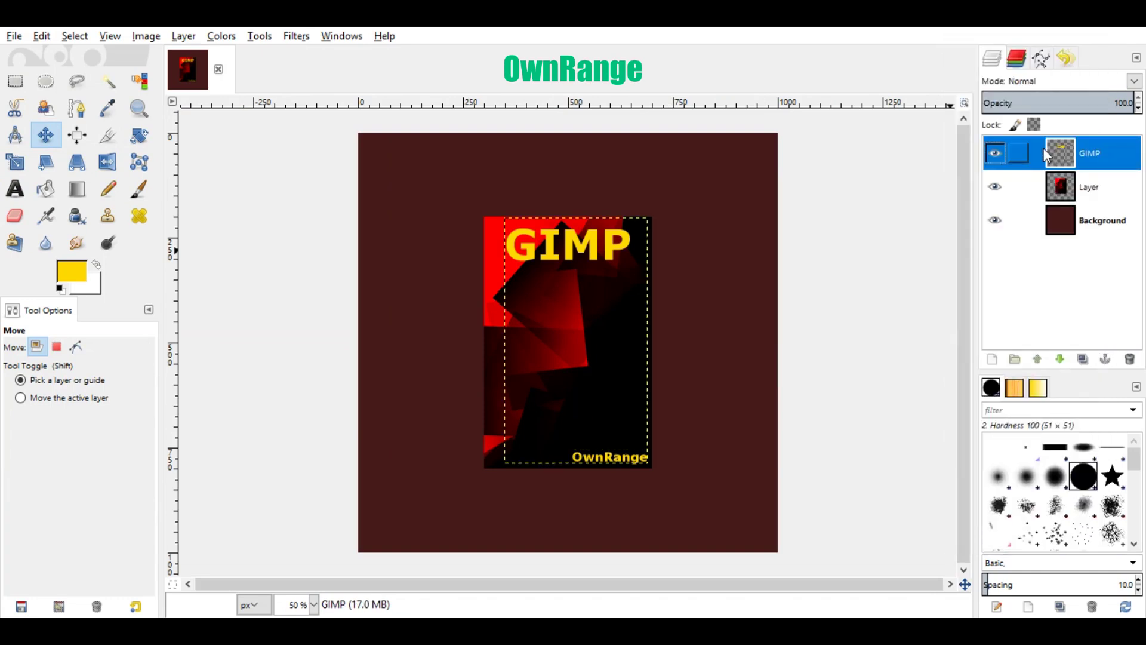
{"action": "right_click", "coordinate": [1107, 149]}
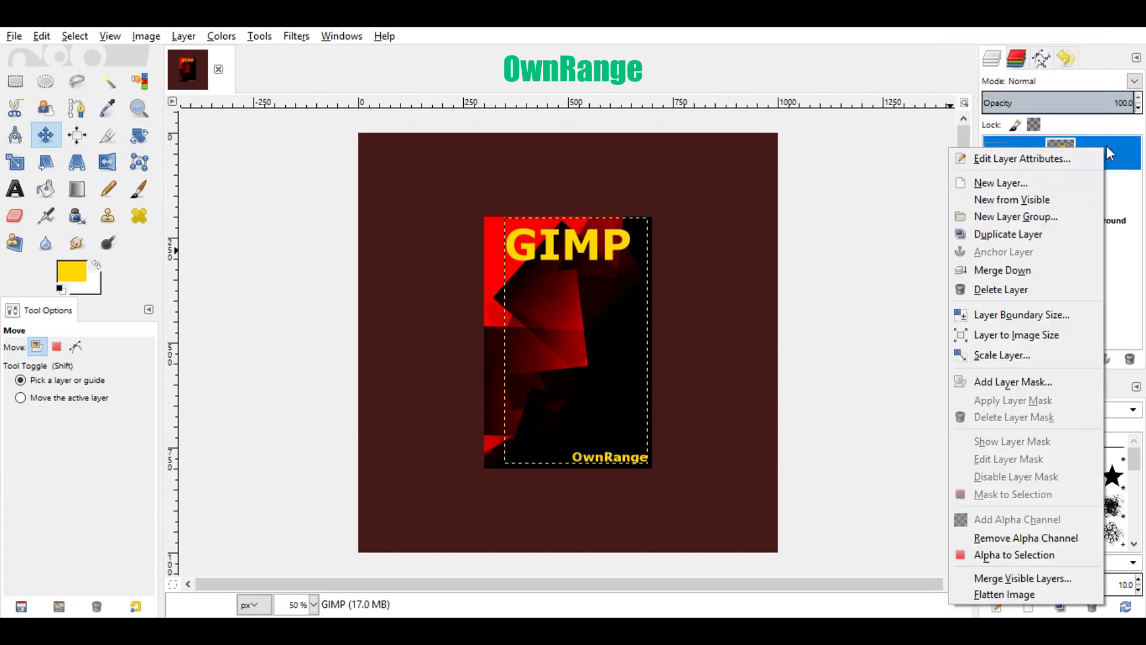
{"action": "left_click", "coordinate": [1013, 265]}
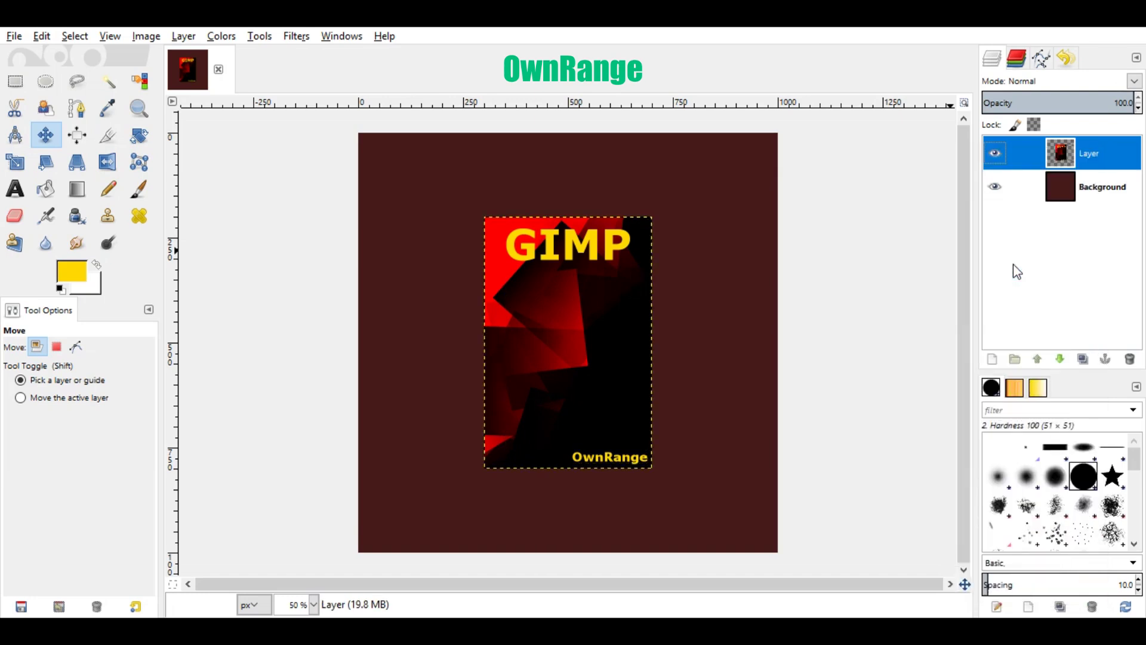
Apply the Clothify filter to the merged layer with blur X and Y 9, azimuth 135, elevation 45 and depth 3
{"action": "left_click", "coordinate": [296, 37]}
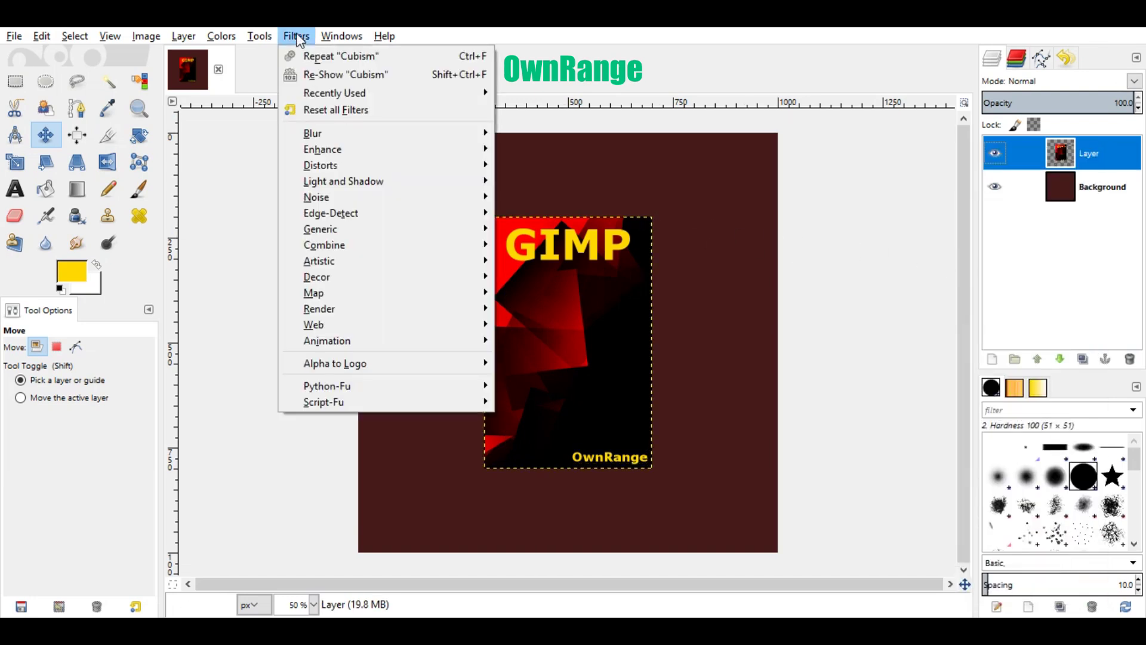
{"action": "mouse_move", "coordinate": [313, 265]}
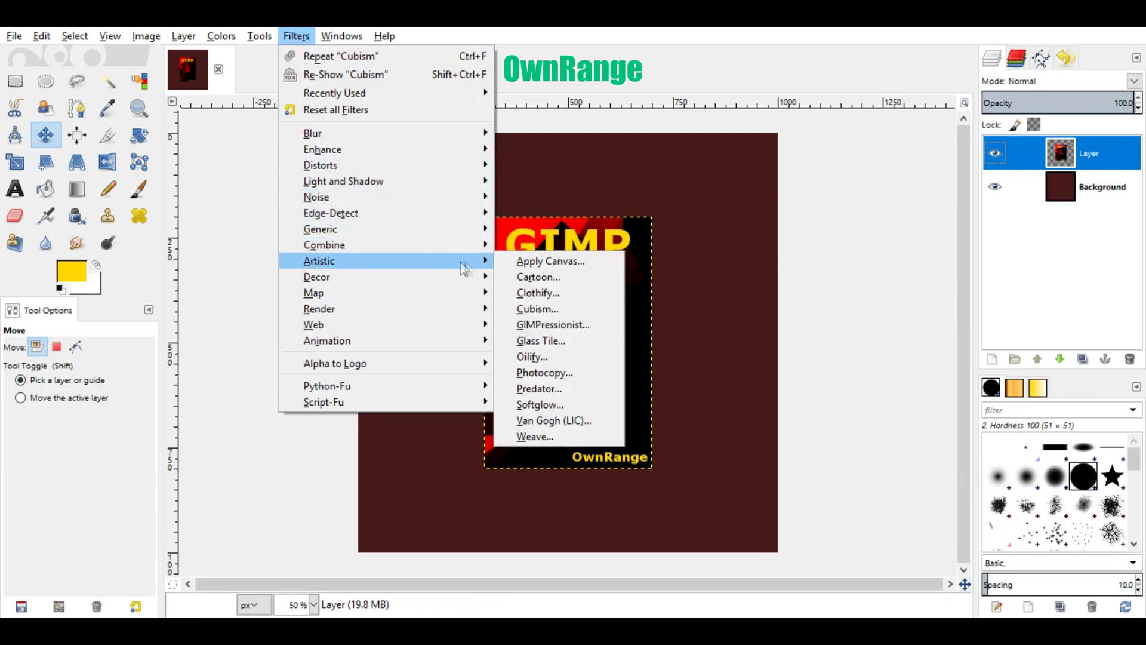
{"action": "left_click", "coordinate": [539, 292]}
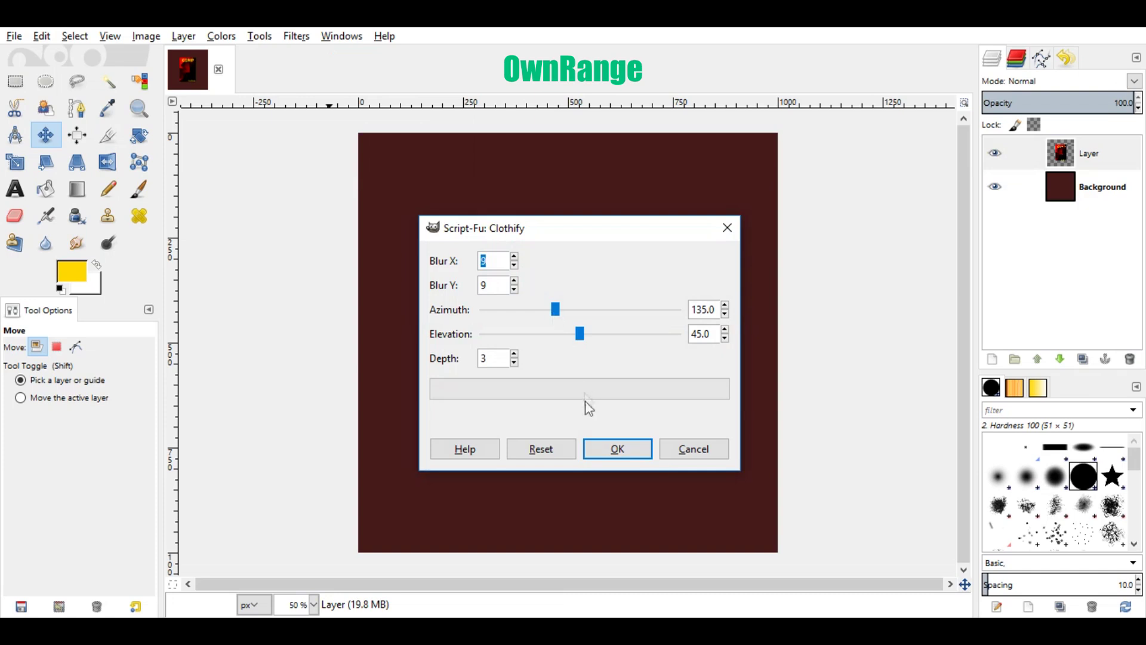
{"action": "left_click", "coordinate": [611, 446]}
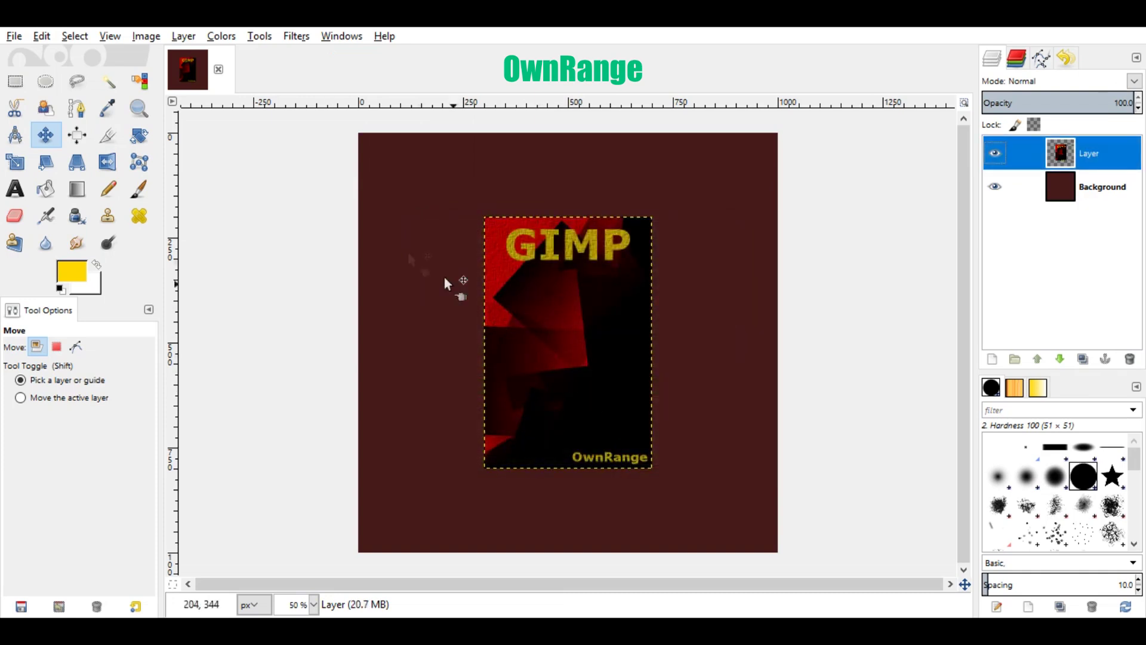
Show the image grid and turn on snapping to the grid and to the canvas edges
{"action": "left_click", "coordinate": [110, 36]}
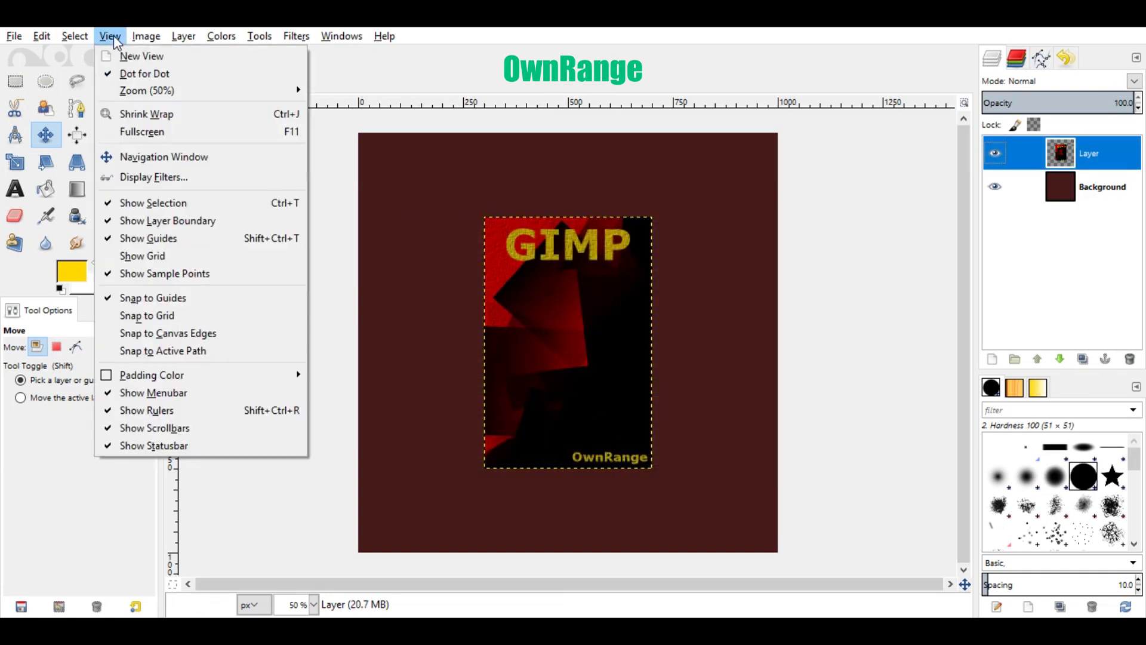
{"action": "left_click", "coordinate": [130, 257]}
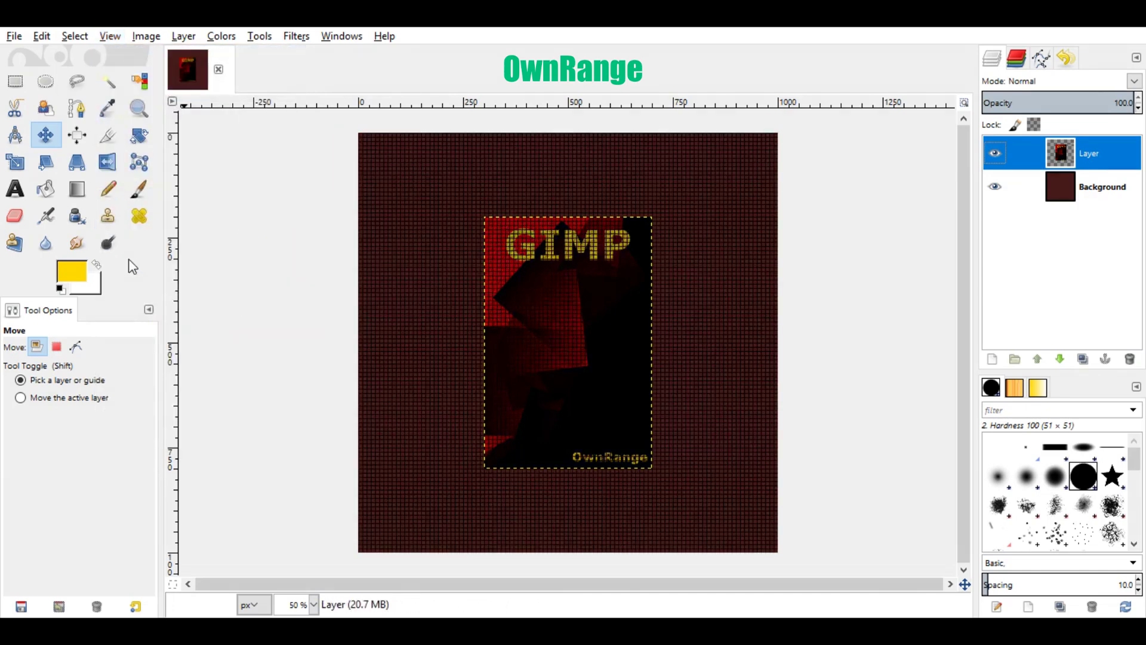
{"action": "left_click", "coordinate": [111, 36]}
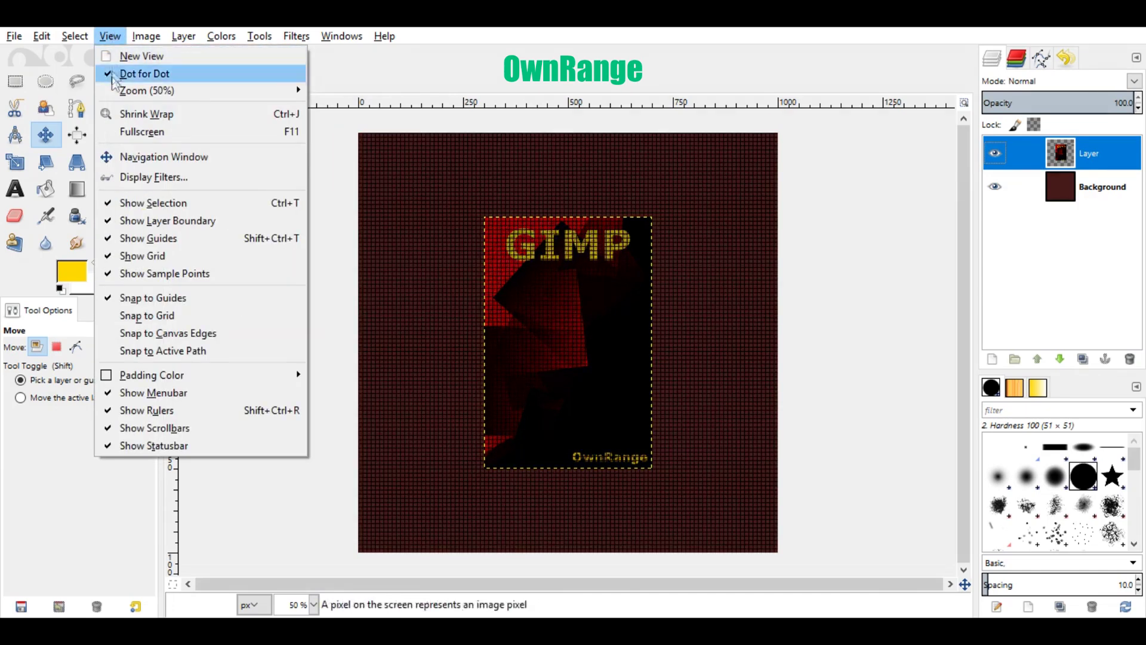
{"action": "left_click", "coordinate": [127, 314]}
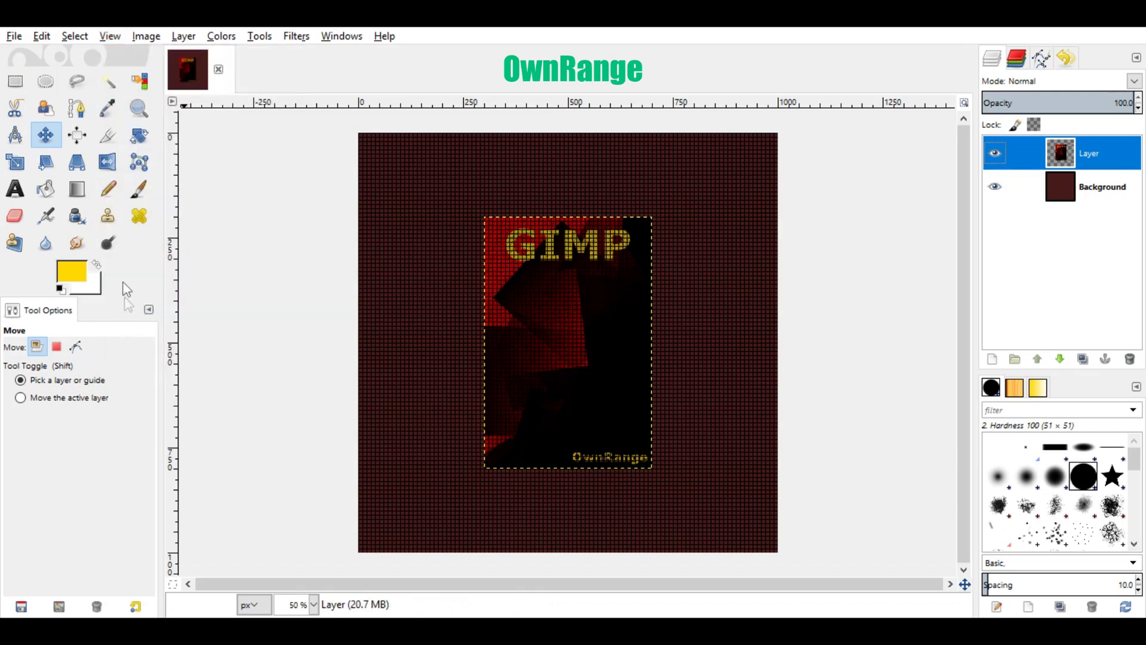
{"action": "left_click", "coordinate": [112, 34]}
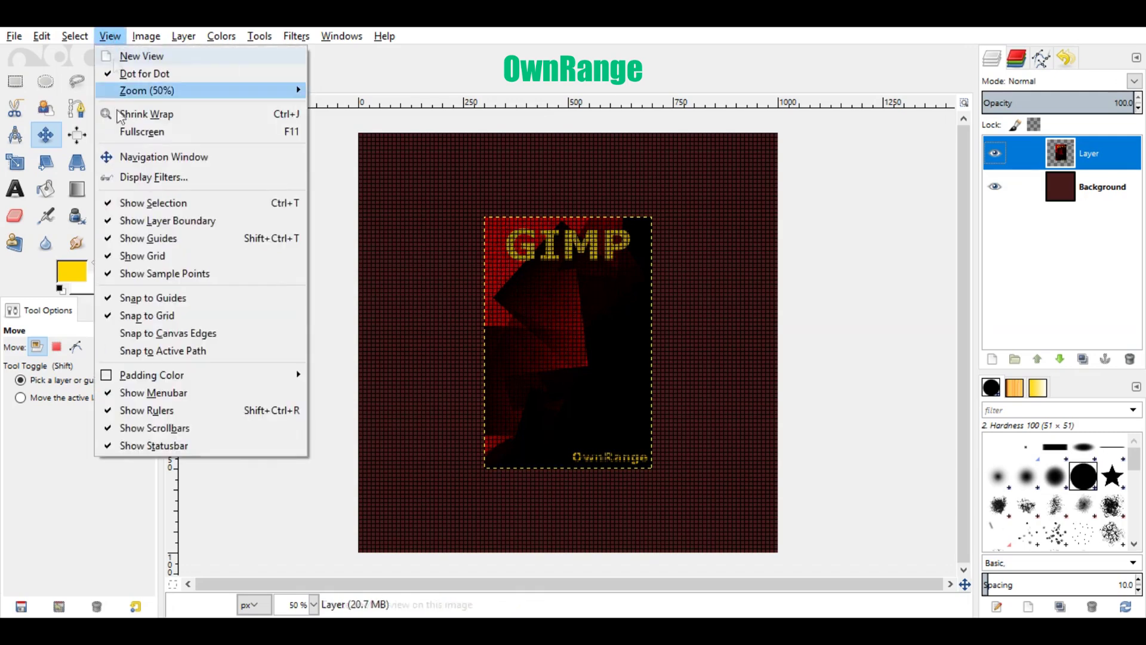
{"action": "left_click", "coordinate": [126, 334]}
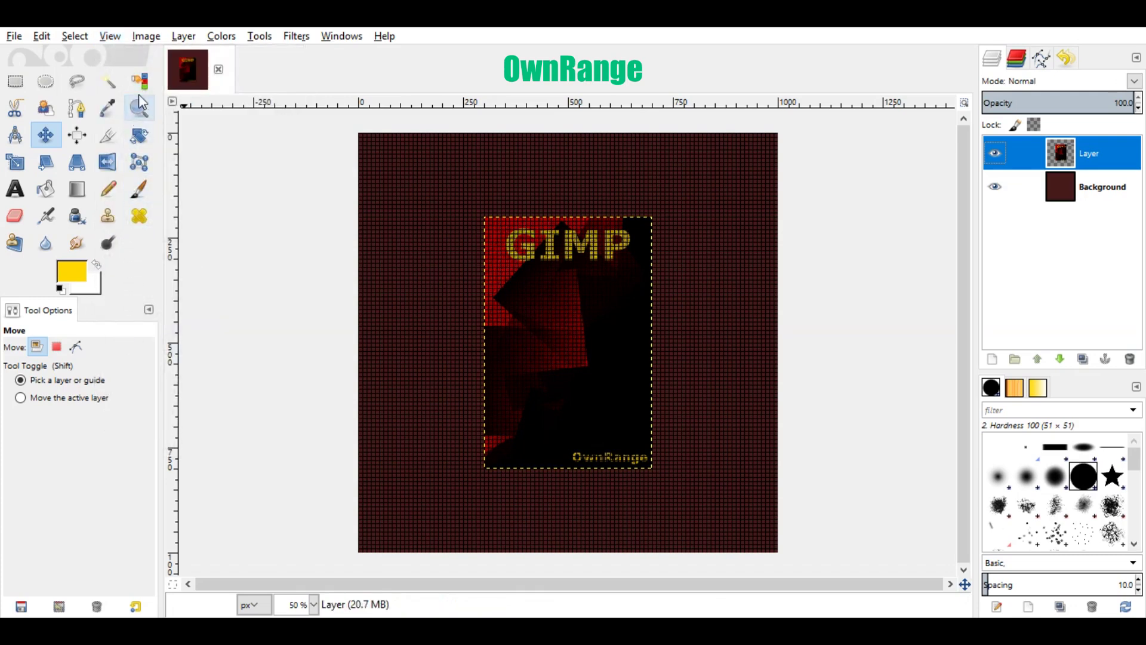
Configure the image grid with a spacing of 50 pixels in width and height
{"action": "left_click", "coordinate": [147, 38]}
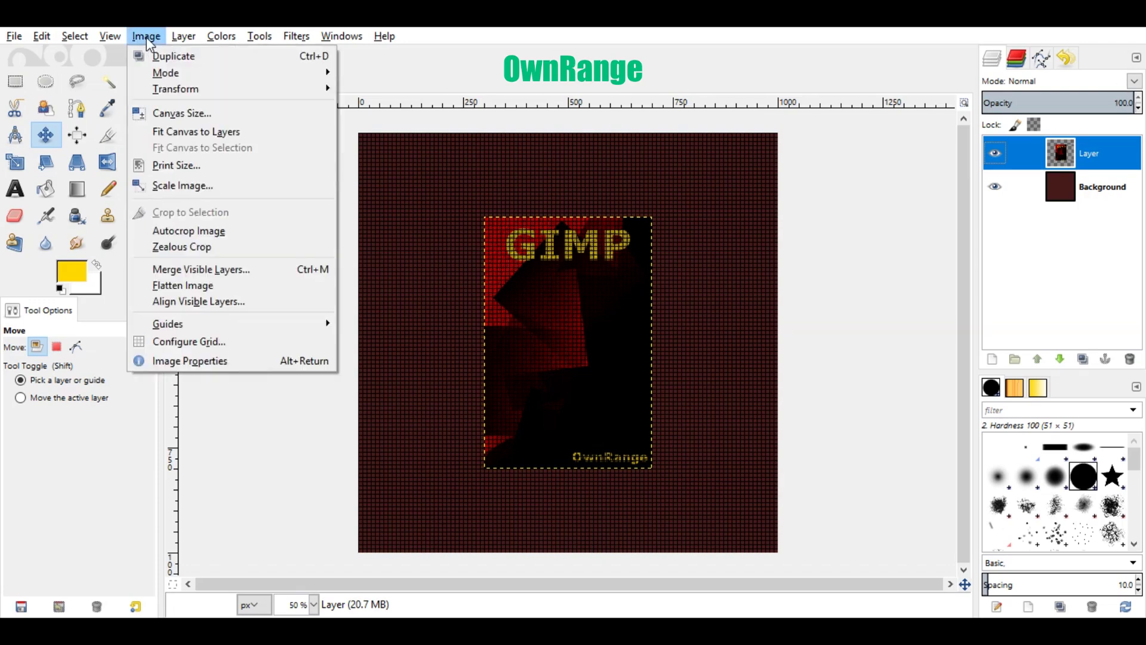
{"action": "left_click", "coordinate": [174, 339]}
{"action": "double_click", "coordinate": [55, 358]}
{"action": "type", "text": "50"}
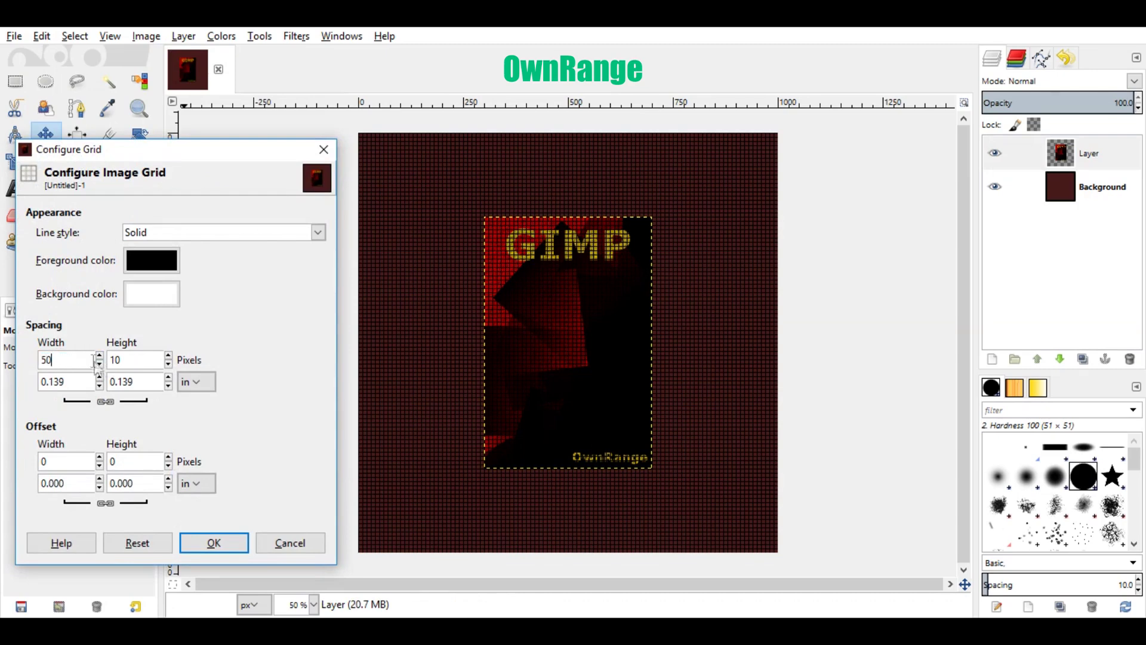
{"action": "double_click", "coordinate": [133, 360]}
{"action": "type", "text": "50"}
{"action": "left_click", "coordinate": [214, 542]}
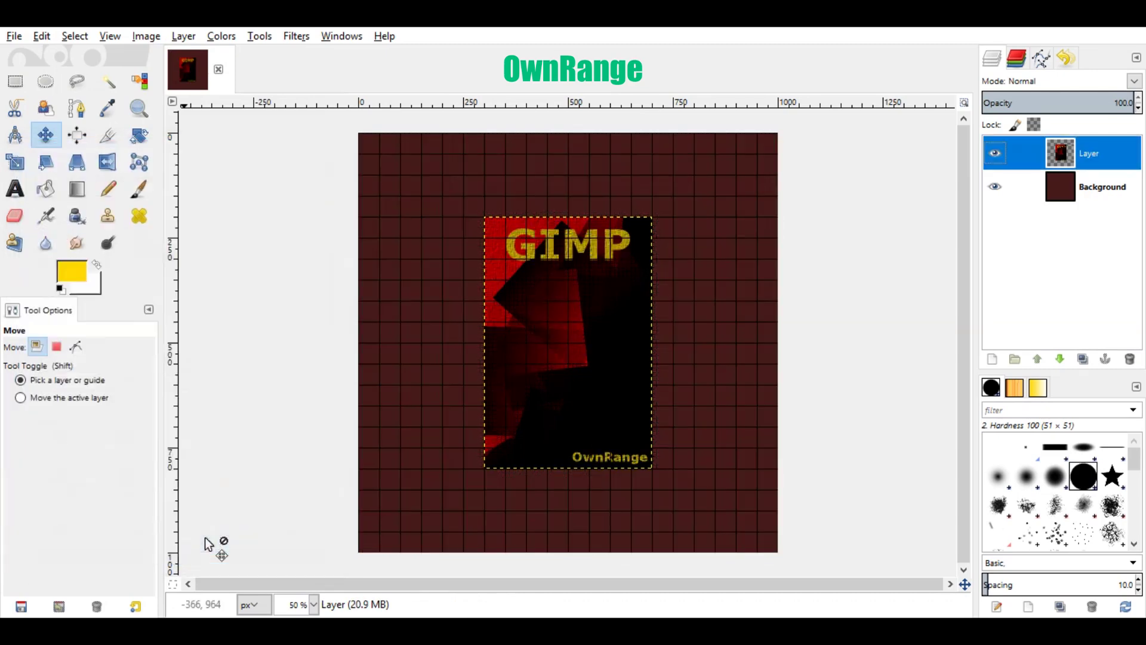
Apply a perspective transform to the cover layer, moving its upper-left corner to about (450, 350) px and its upper-right corner to about (800, 350) px
{"action": "left_click", "coordinate": [84, 166]}
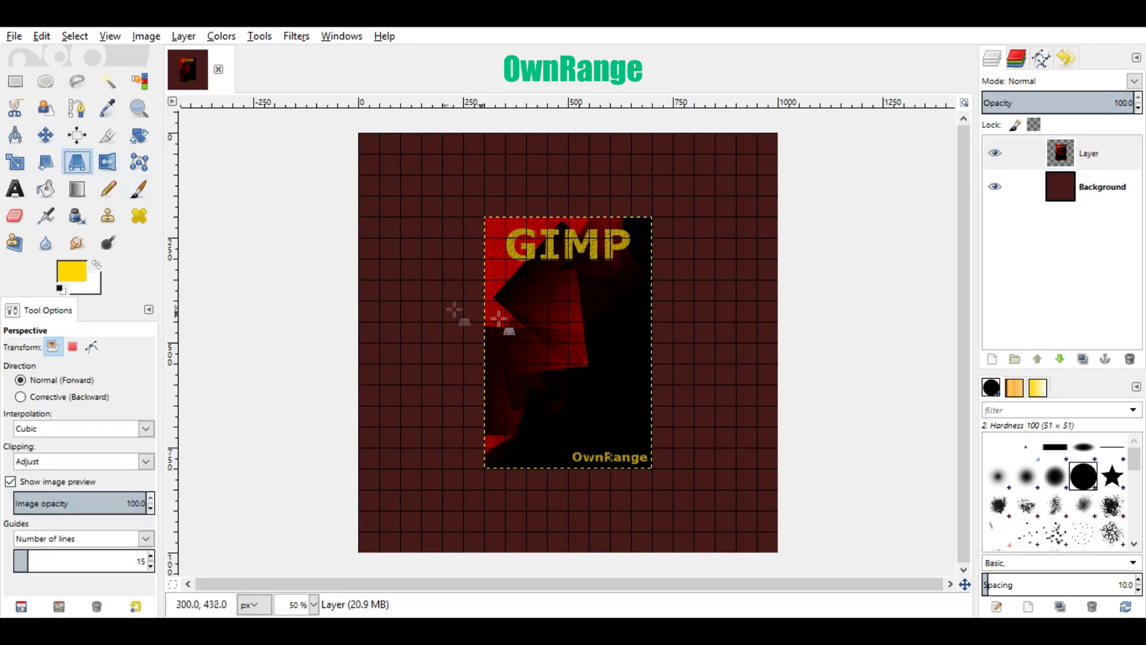
{"action": "left_click", "coordinate": [561, 320]}
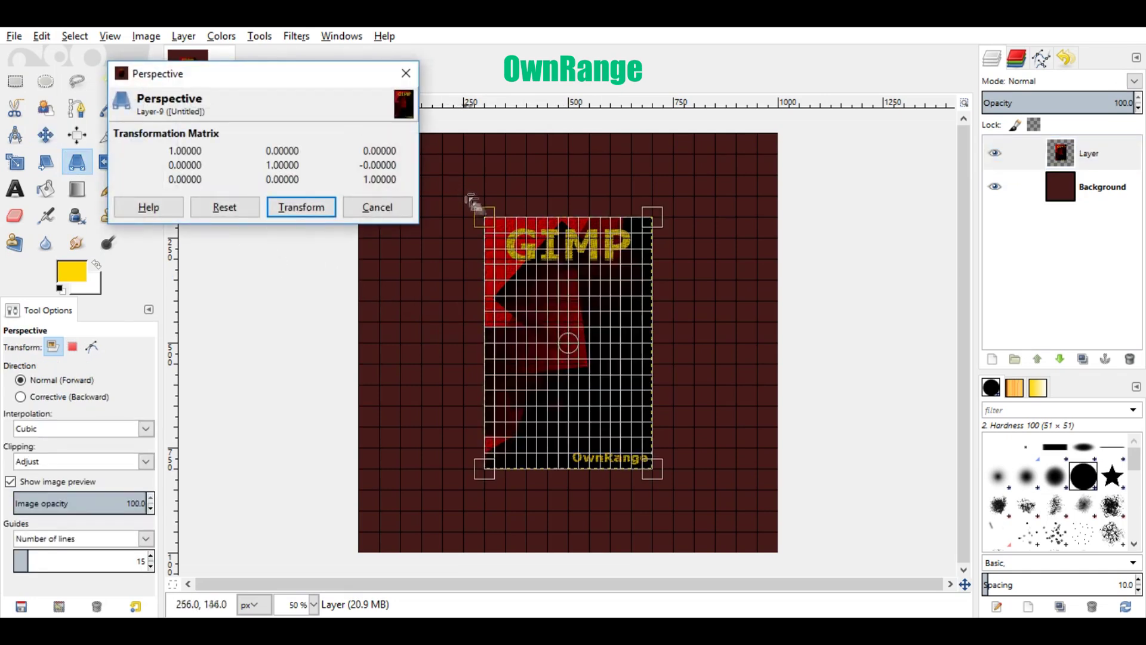
{"action": "left_click_drag", "start_coordinate": [485, 218], "coordinate": [547, 279]}
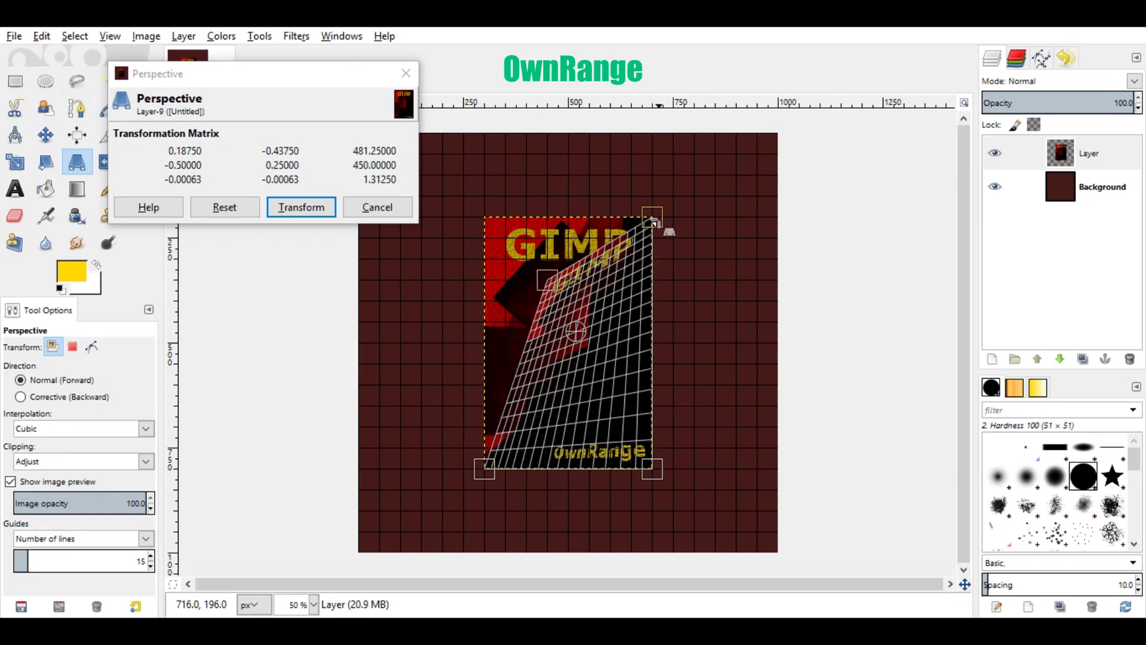
{"action": "left_click_drag", "start_coordinate": [655, 220], "coordinate": [694, 279]}
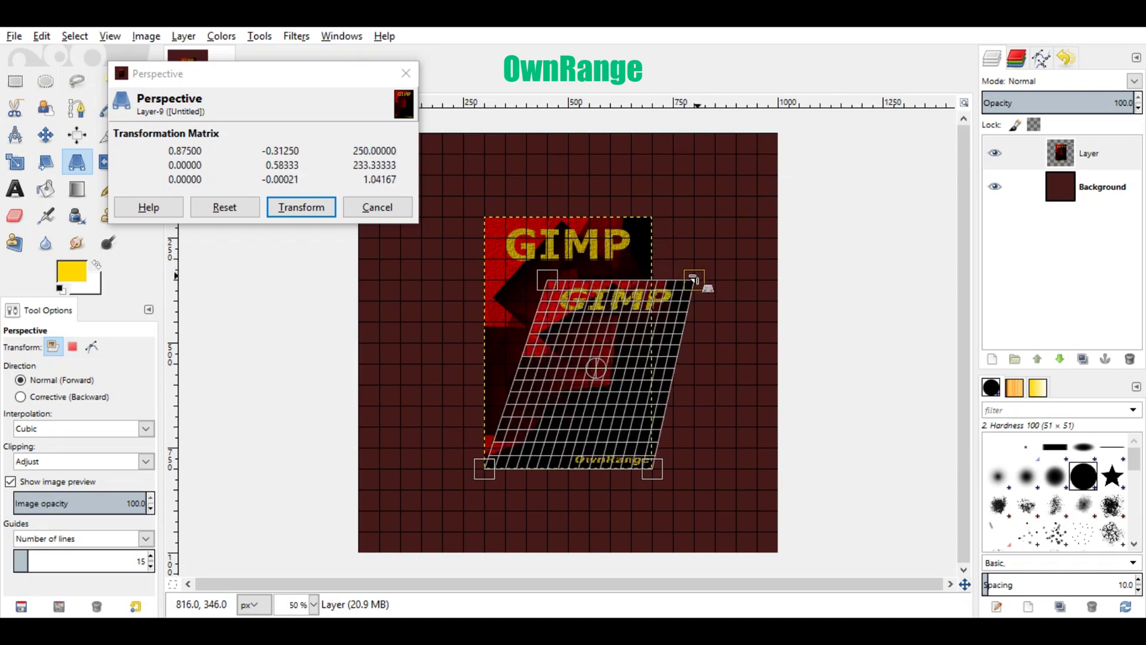
{"action": "left_click", "coordinate": [301, 208]}
{"action": "scroll", "coordinate": [751, 386], "scroll_direction": "up", "scroll_amount": 2}
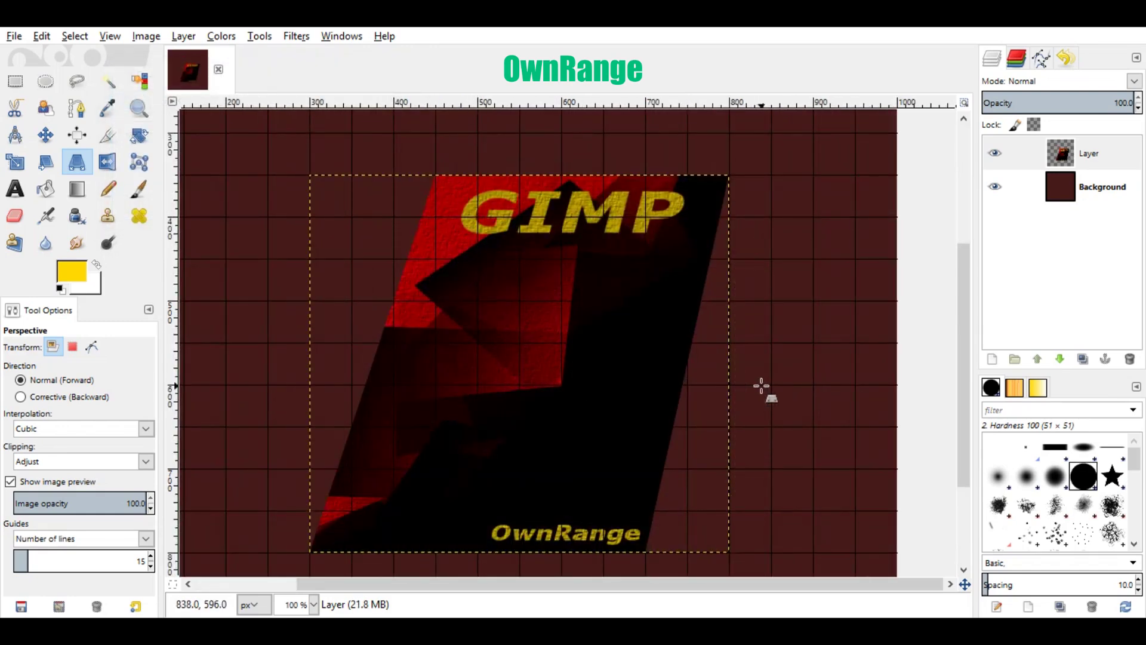
Create a new transparent layer of 1000 × 1000 px above the cover layer
{"action": "scroll", "coordinate": [761, 386], "scroll_direction": "down", "scroll_amount": 1}
{"action": "scroll", "coordinate": [796, 398], "scroll_direction": "up", "scroll_amount": 1}
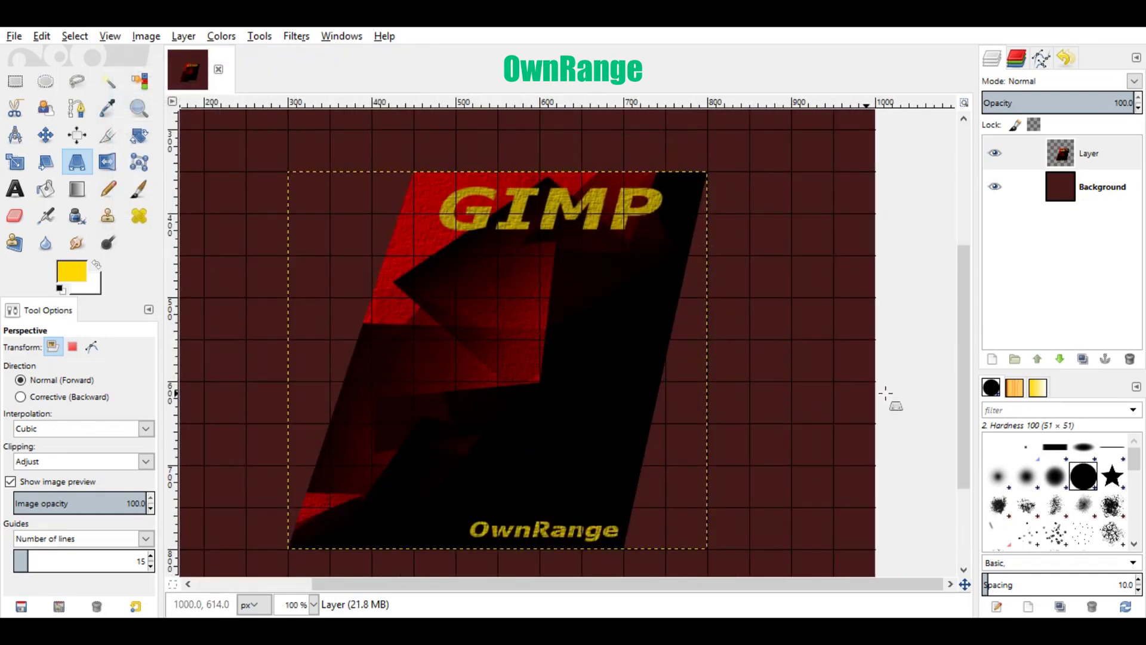
{"action": "left_click", "coordinate": [993, 359]}
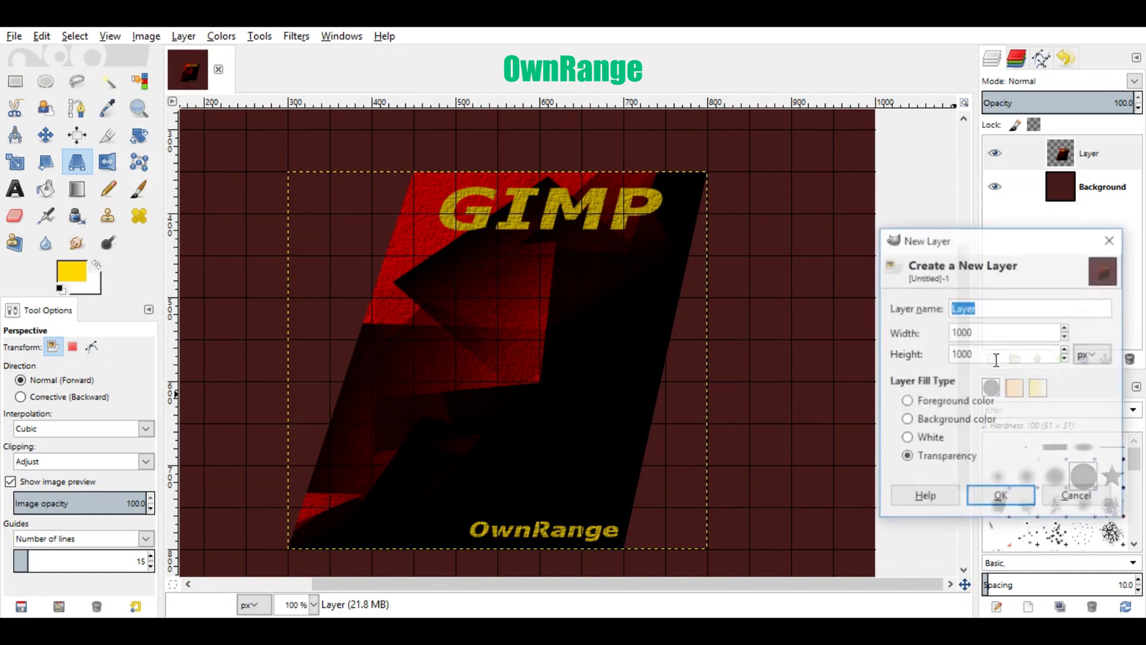
{"action": "left_click", "coordinate": [1006, 496]}
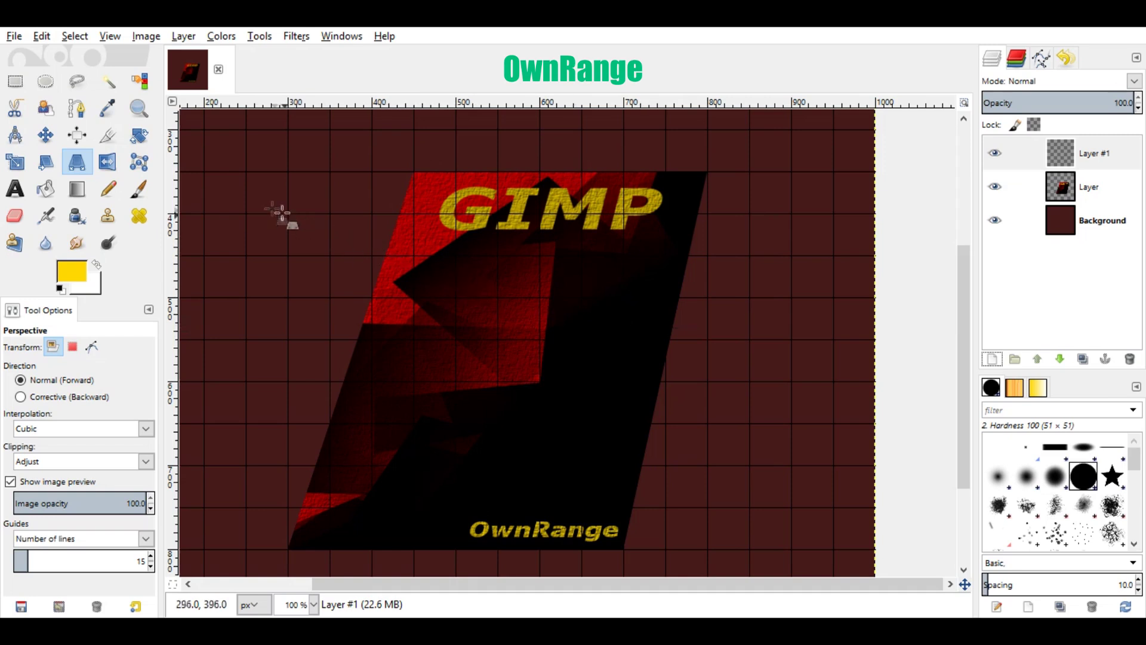
Draw a closed four-anchor path with the Paths tool on the empty background to the right of the cover
{"action": "left_click", "coordinate": [76, 108]}
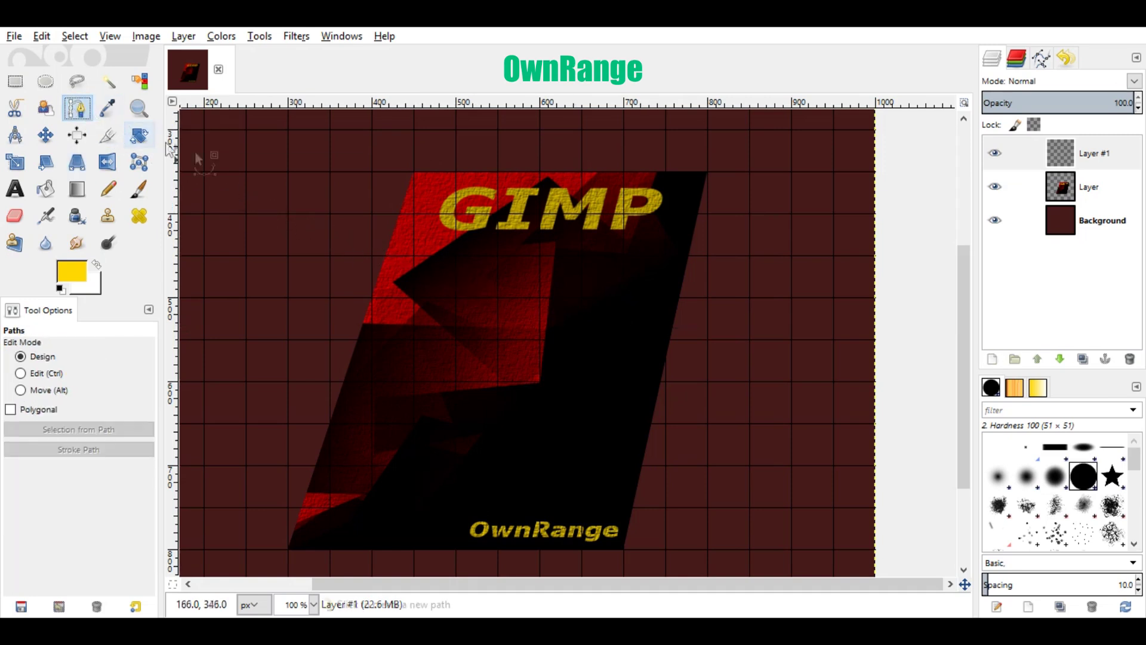
{"action": "left_click", "coordinate": [718, 307]}
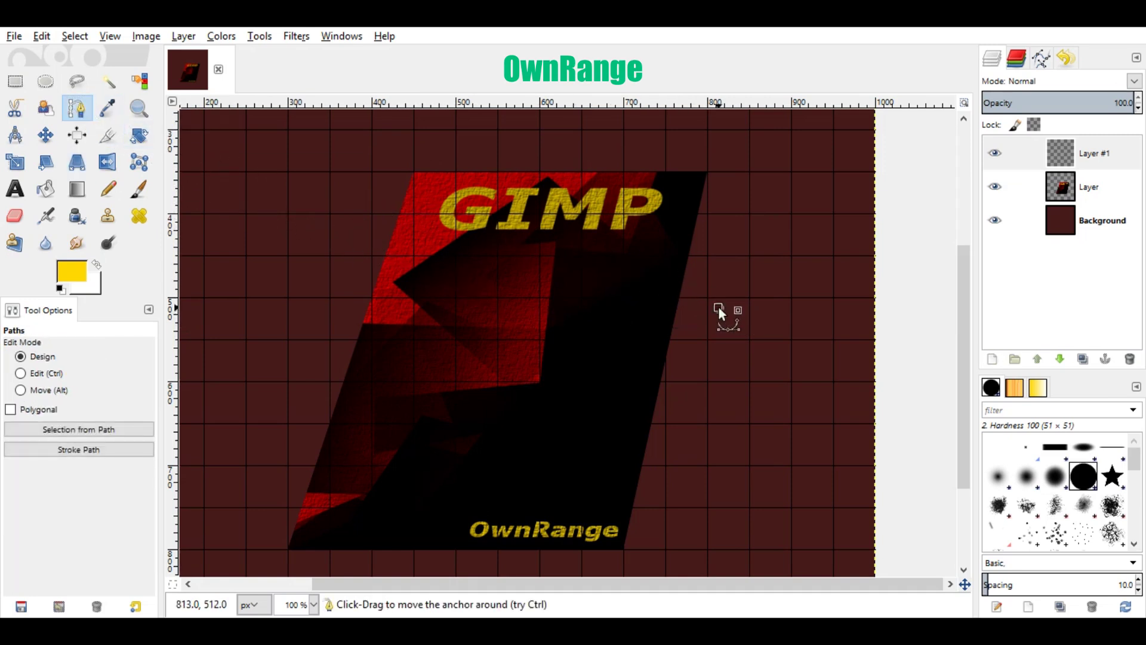
{"action": "left_click", "coordinate": [719, 365]}
{"action": "left_click", "coordinate": [767, 365]}
{"action": "left_click", "coordinate": [771, 314]}
{"action": "key", "text": "ctrl"}
{"action": "left_click", "coordinate": [717, 304], "text": "ctrl"}
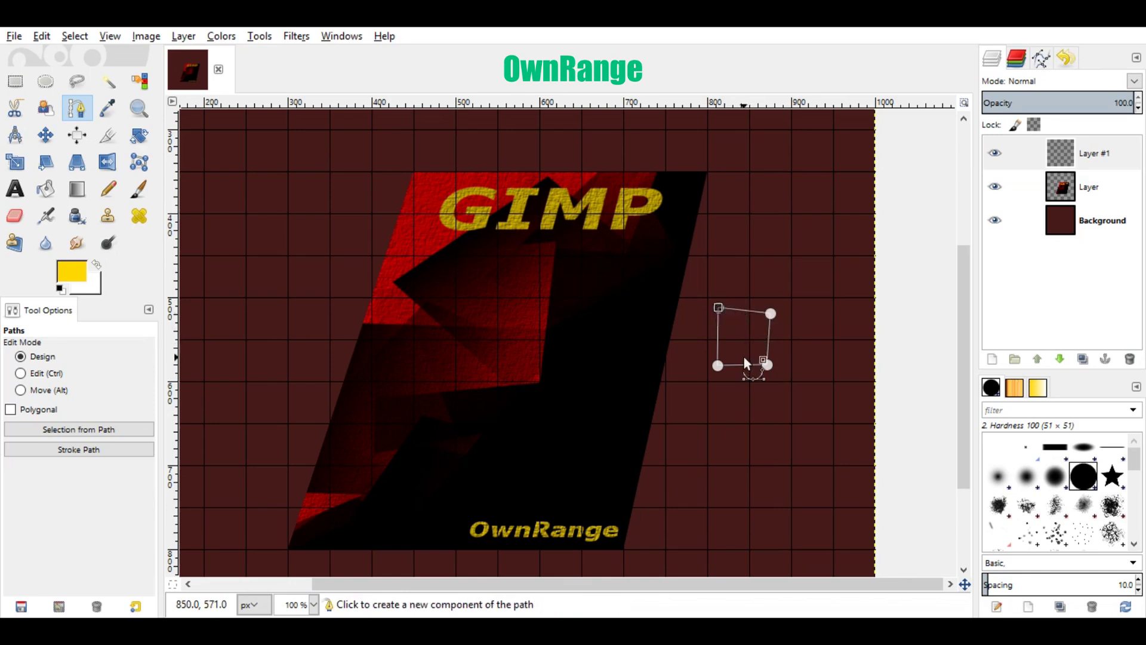
Move the path's anchors to about (800, 350), (700, 800), (700, 850) and (800, 400) px to outline the book's right side
{"action": "left_click_drag", "start_coordinate": [719, 307], "coordinate": [707, 172]}
{"action": "left_click_drag", "start_coordinate": [718, 365], "coordinate": [625, 537]}
{"action": "scroll", "coordinate": [765, 434], "scroll_direction": "down", "scroll_amount": 3}
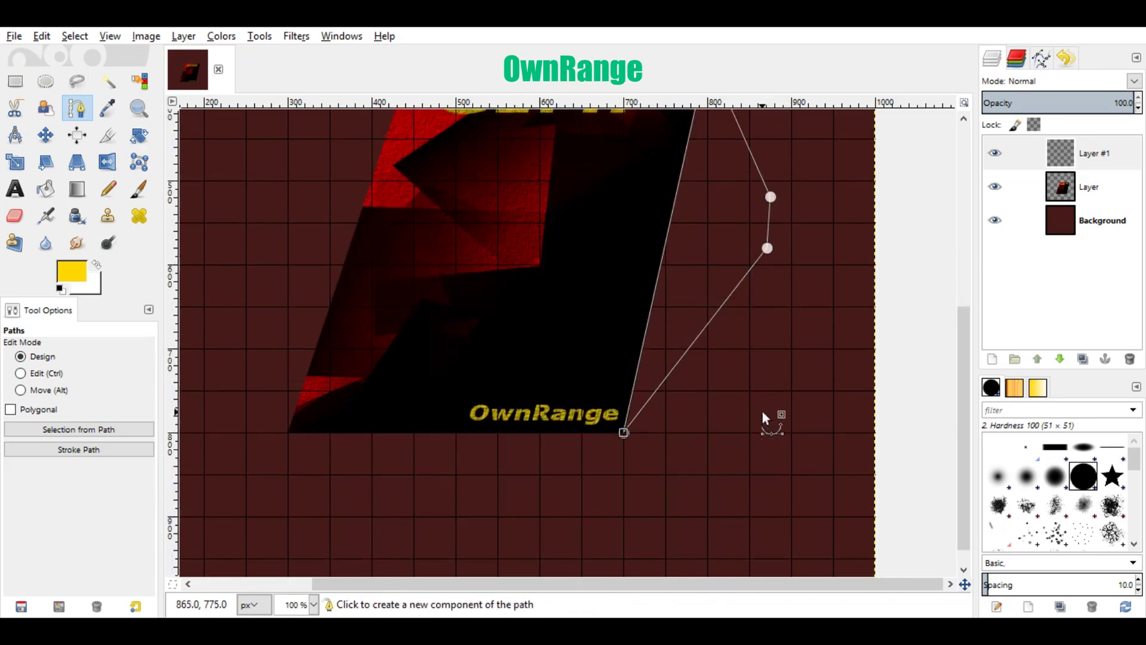
{"action": "left_click_drag", "start_coordinate": [767, 248], "coordinate": [633, 475]}
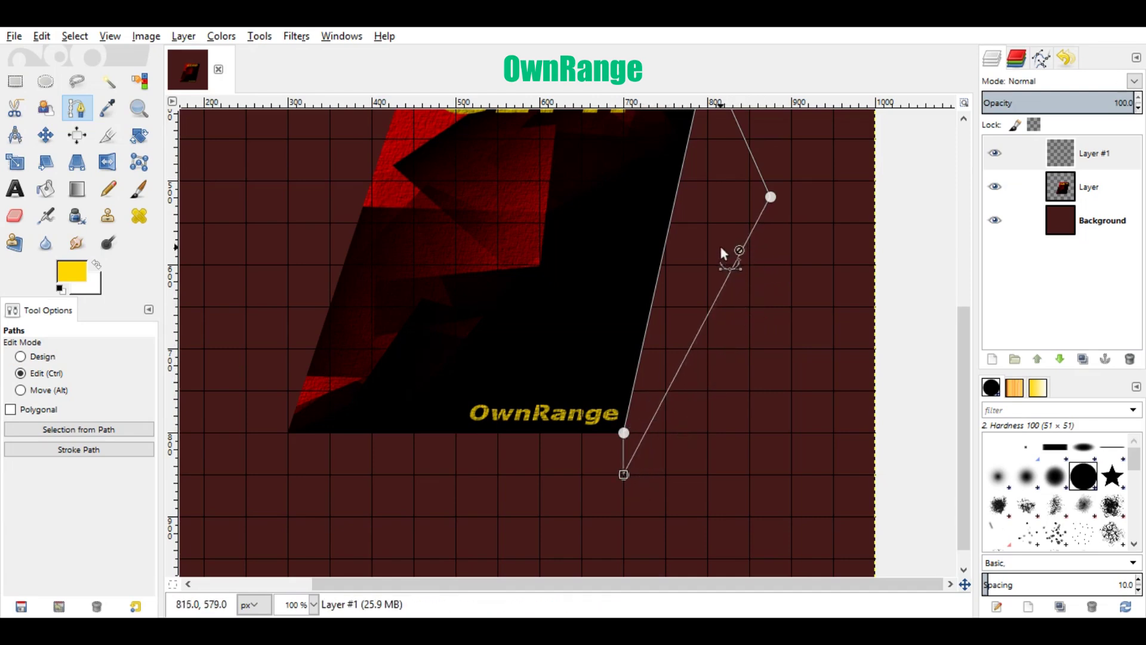
{"action": "scroll", "coordinate": [720, 246], "scroll_direction": "down", "scroll_amount": 1}
{"action": "scroll", "coordinate": [720, 246], "scroll_direction": "down", "scroll_amount": 1}
{"action": "left_click_drag", "start_coordinate": [727, 352], "coordinate": [697, 303]}
{"action": "scroll", "coordinate": [698, 307], "scroll_direction": "up", "scroll_amount": 1}
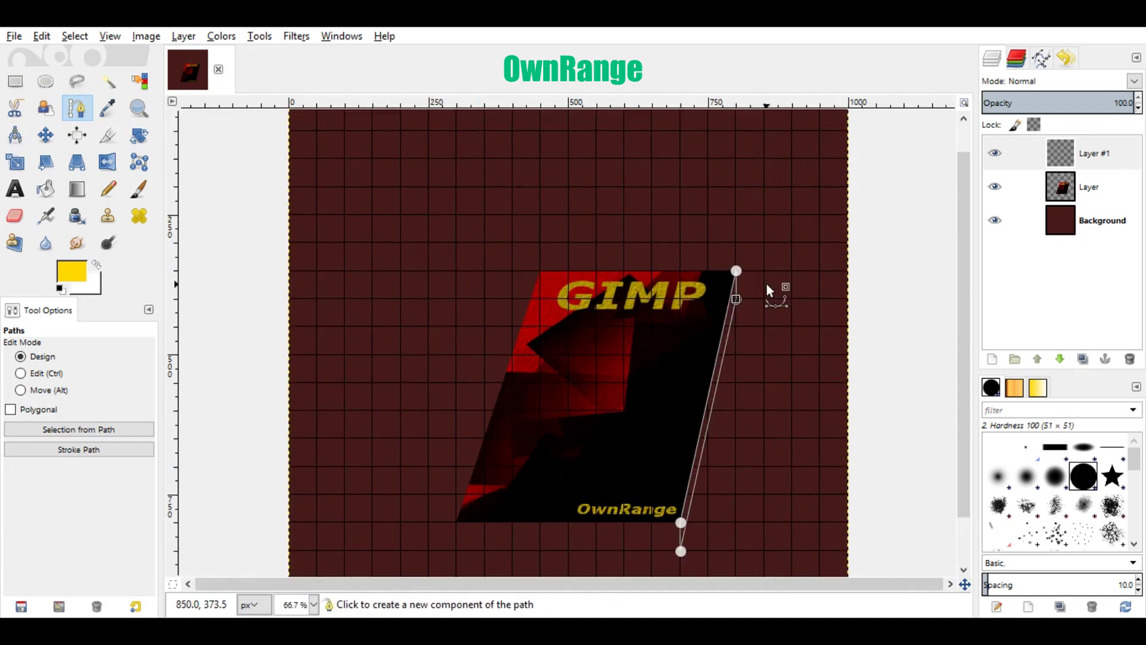
Turn the side path into a selection and bucket-fill it with the foreground color e1e1e1
{"action": "key", "text": "shift+v"}
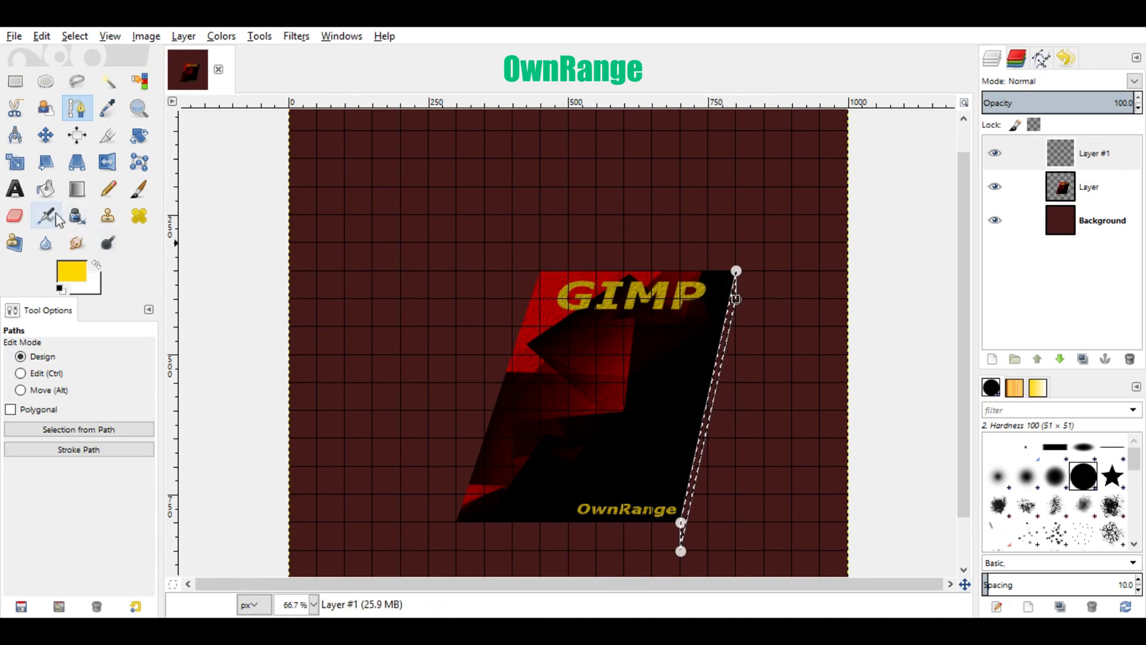
{"action": "left_click", "coordinate": [49, 188]}
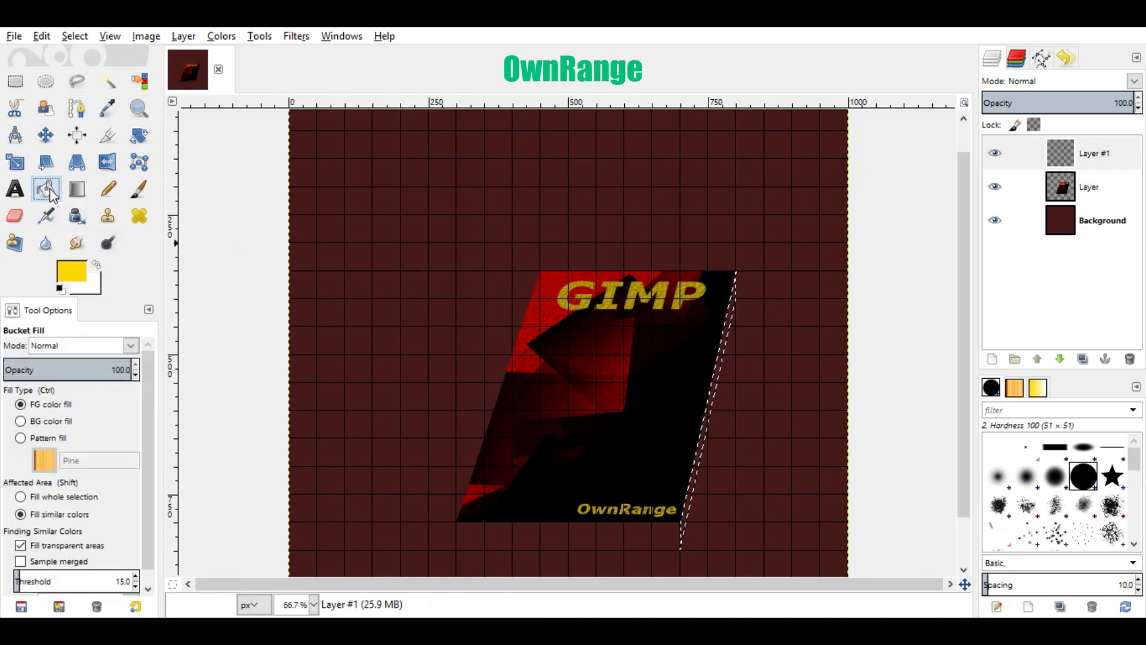
{"action": "left_click", "coordinate": [74, 272]}
{"action": "double_click", "coordinate": [293, 320]}
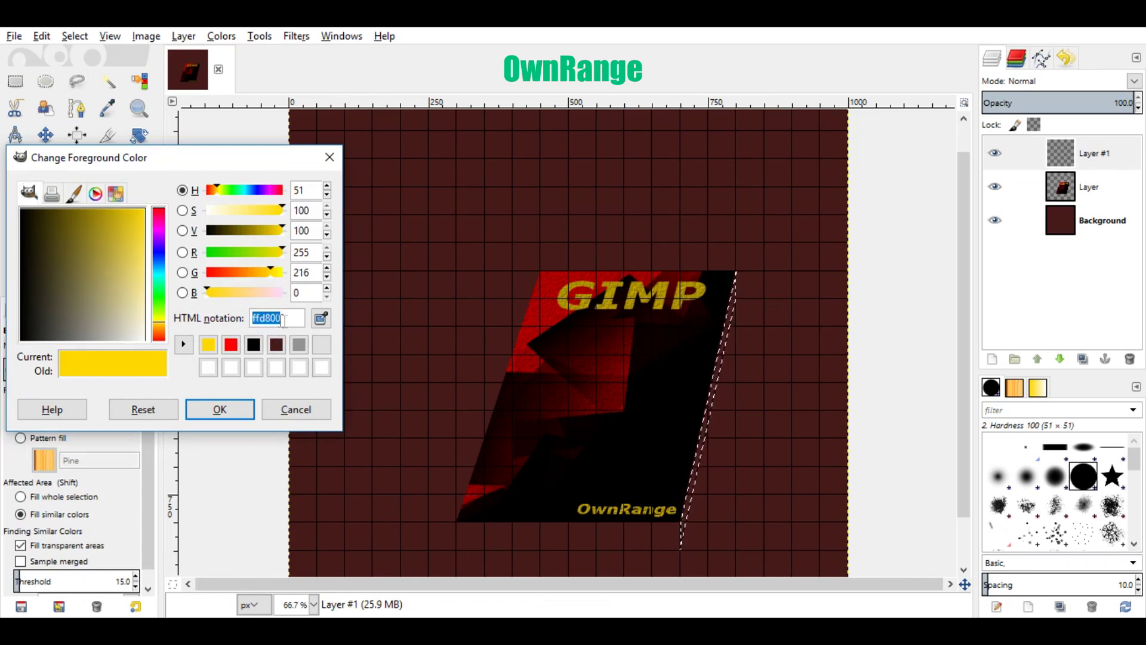
{"action": "type", "text": "e1e"}
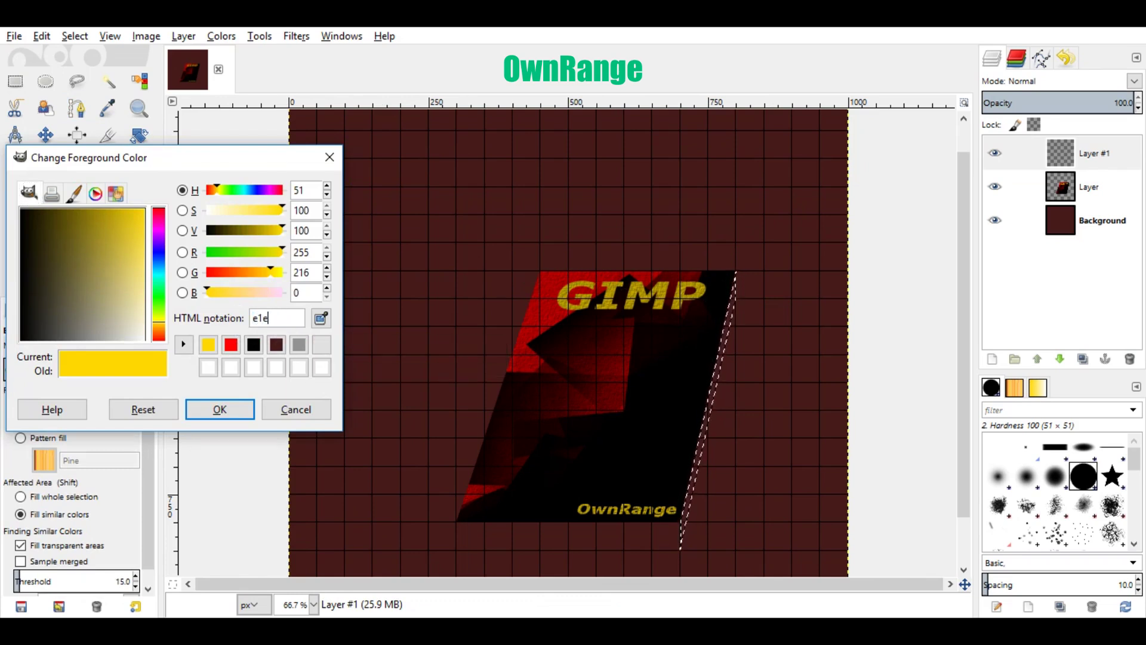
{"action": "type", "text": "1e1"}
{"action": "left_click", "coordinate": [237, 416]}
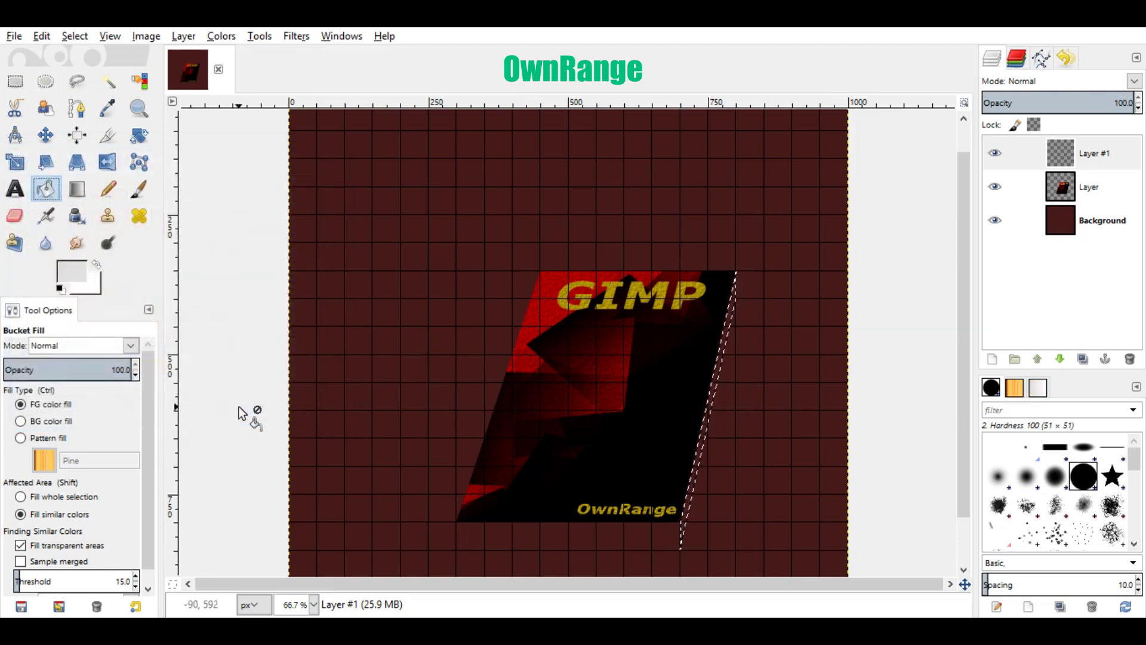
{"action": "left_click", "coordinate": [708, 405]}
Rename the layer holding the filled book side as side
{"action": "scroll", "coordinate": [800, 341], "scroll_direction": "down", "scroll_amount": 2}
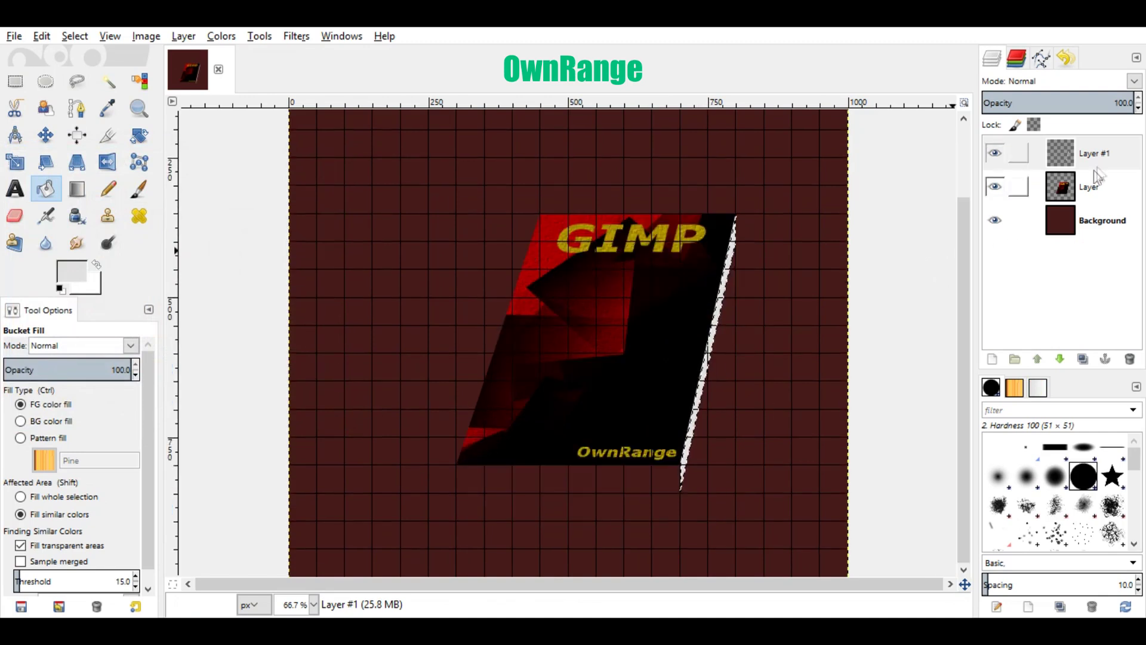
{"action": "left_click", "coordinate": [1106, 153]}
{"action": "double_click", "coordinate": [1105, 153]}
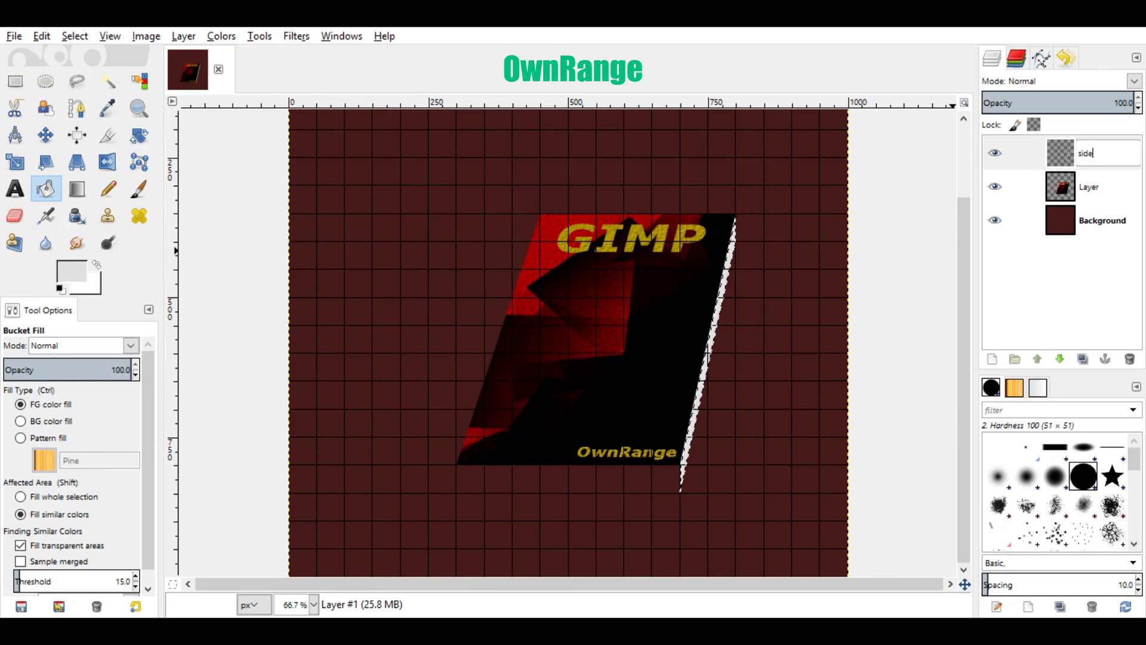
{"action": "type", "text": "side"}
{"action": "key", "text": "Return"}
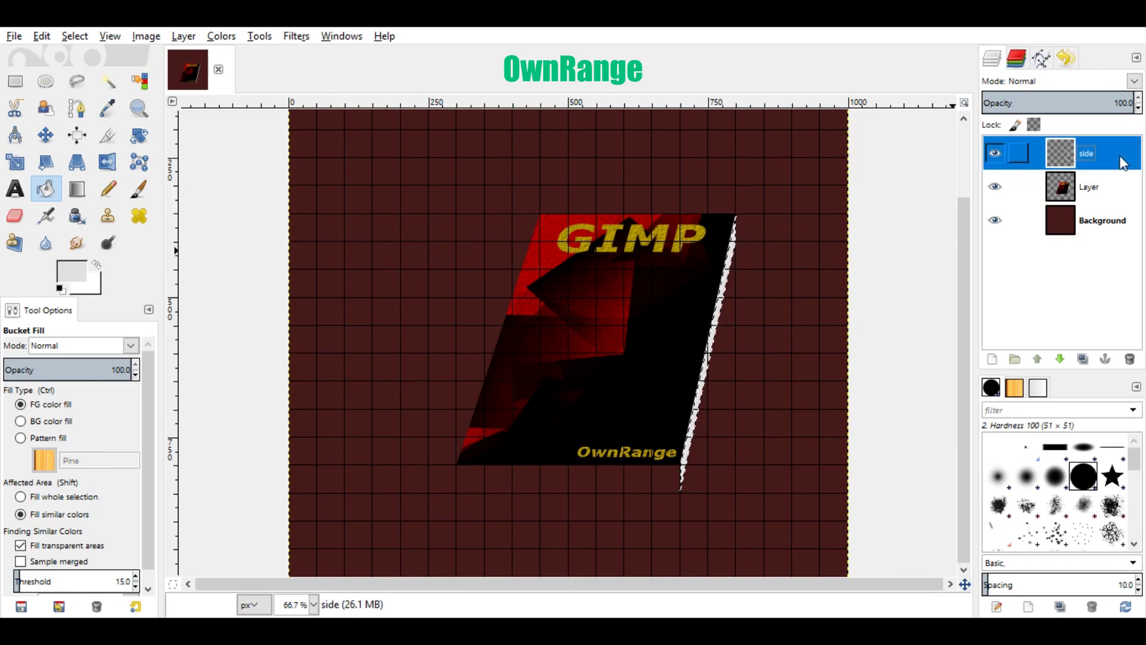
Create a new transparent layer named down, 1000 × 1000 px, above the side layer
{"action": "left_click", "coordinate": [1001, 357]}
{"action": "type", "text": "down"}
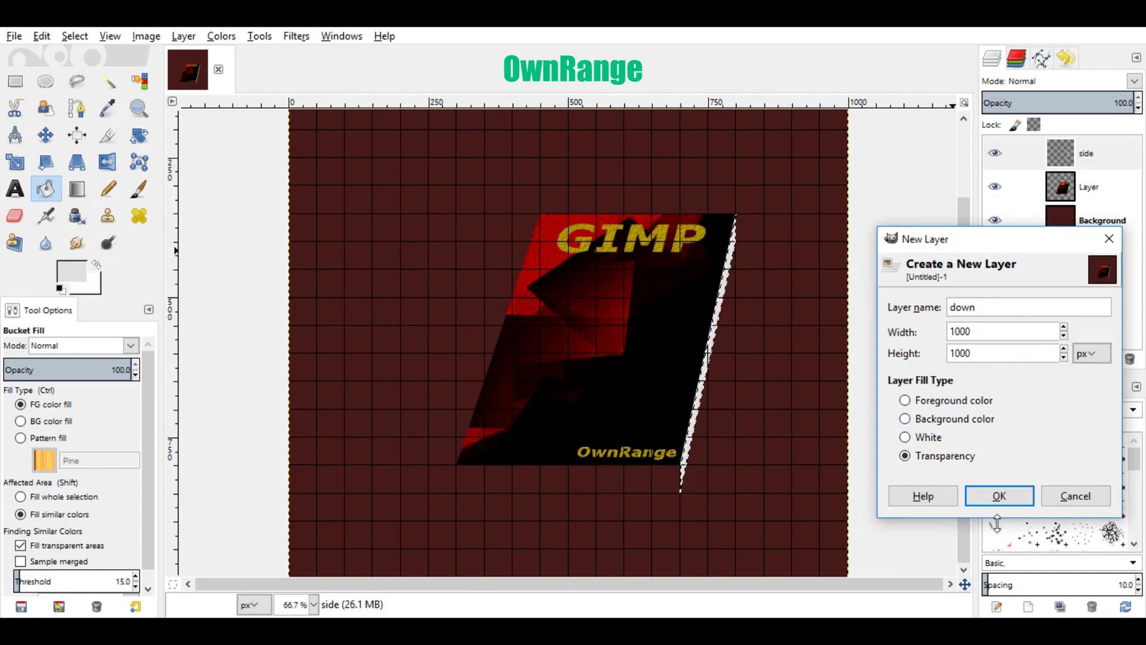
{"action": "left_click", "coordinate": [999, 497]}
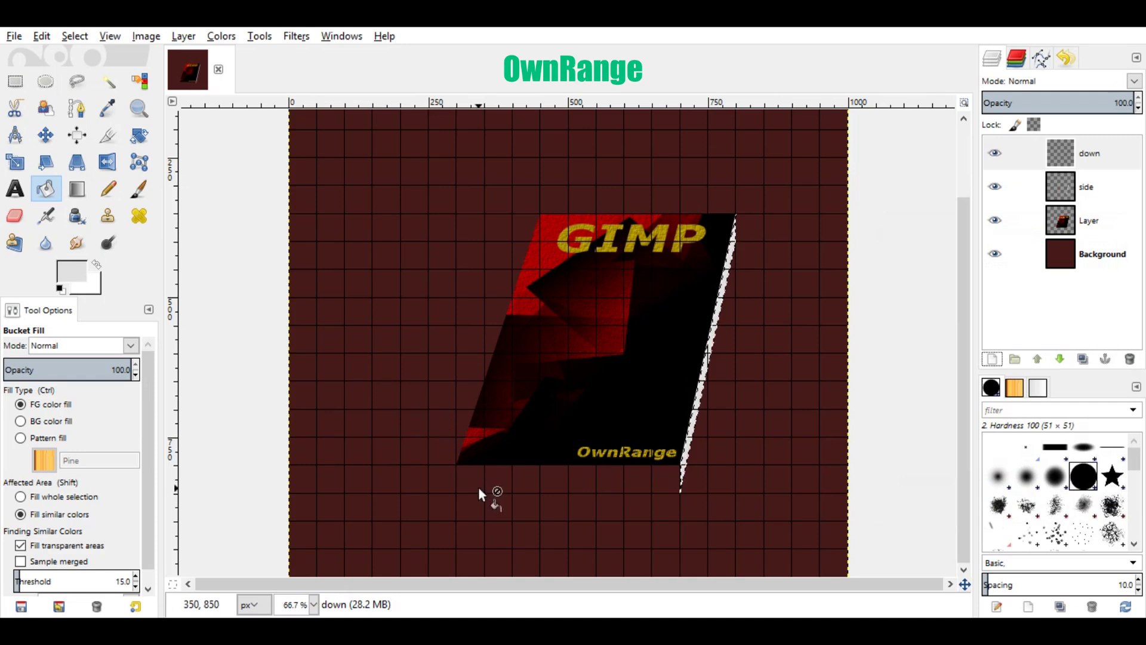
Draw a closed four-anchor path with the Paths tool on the background below the cover
{"action": "left_click", "coordinate": [76, 108]}
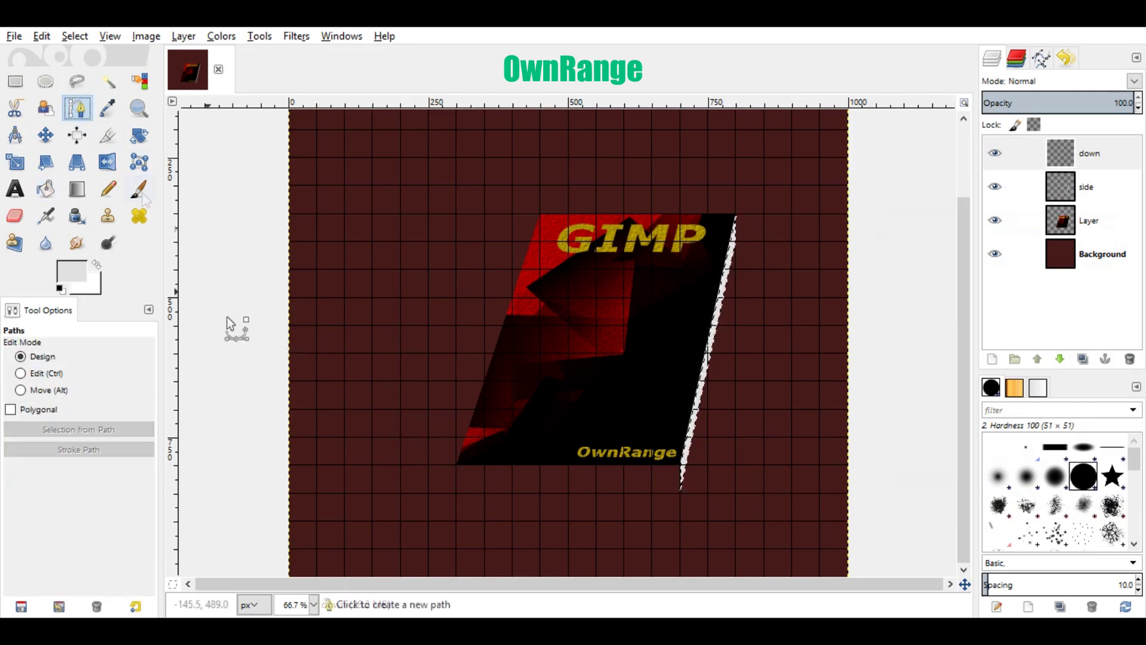
{"action": "left_click", "coordinate": [474, 493]}
{"action": "left_click", "coordinate": [469, 532]}
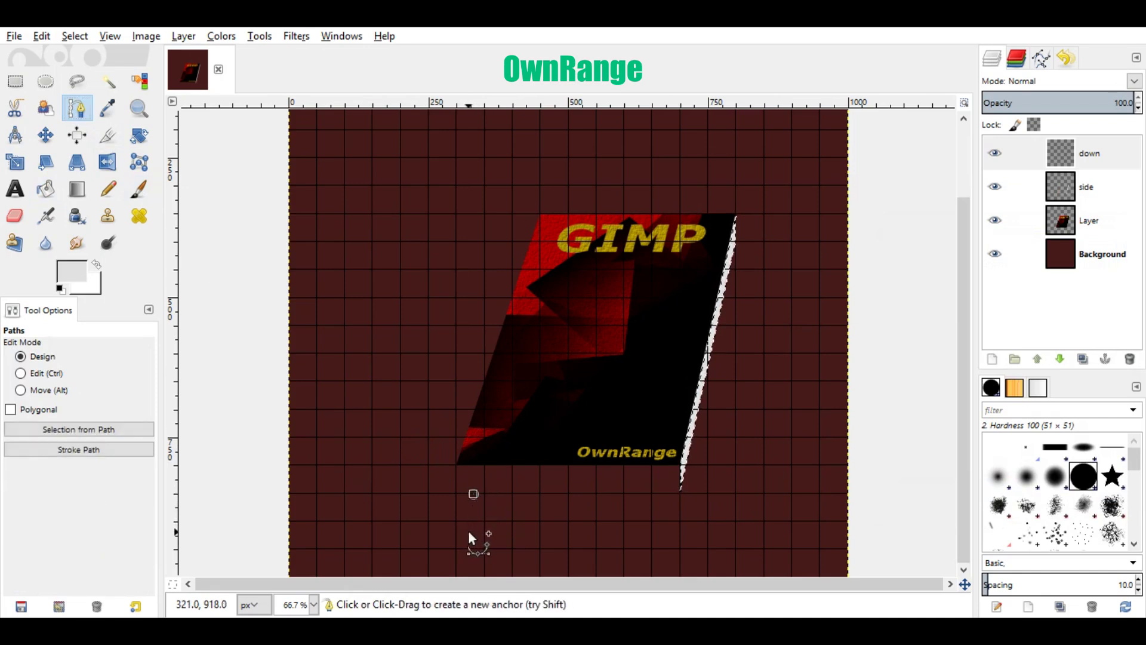
{"action": "left_click", "coordinate": [597, 536]}
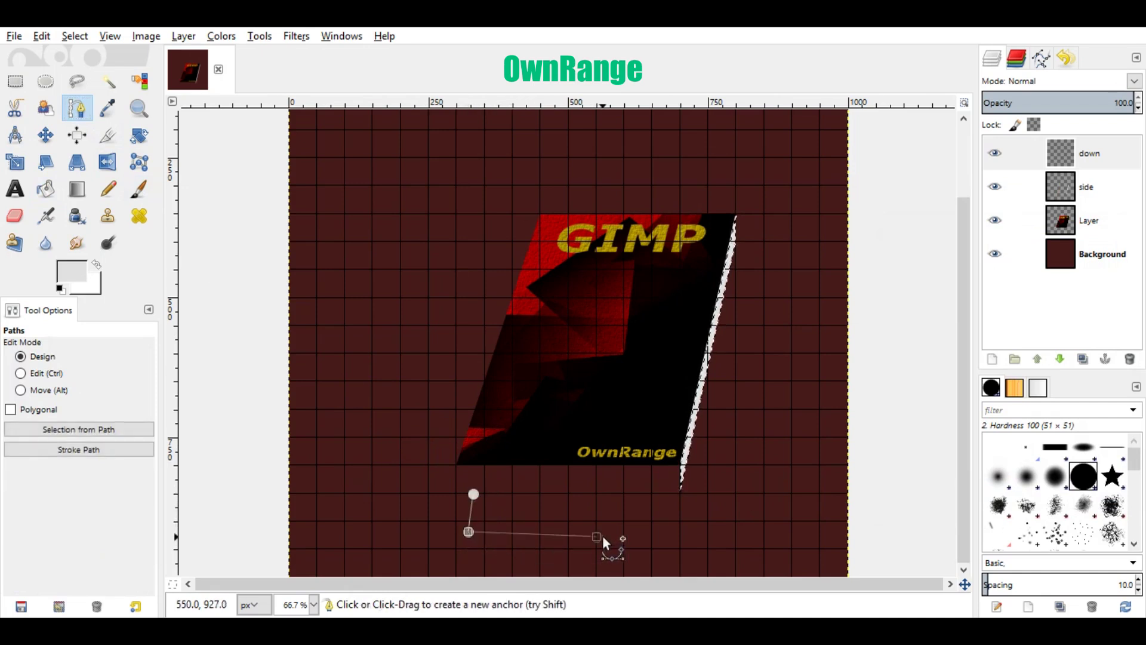
{"action": "left_click", "coordinate": [606, 499]}
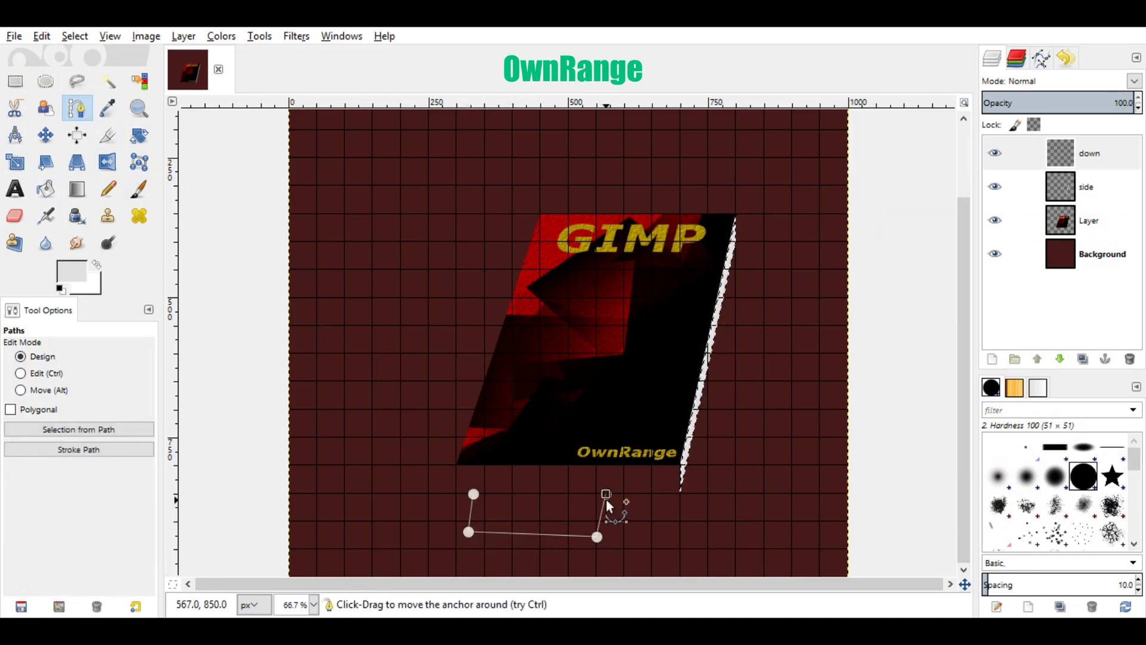
{"action": "left_click", "coordinate": [472, 494], "text": "ctrl"}
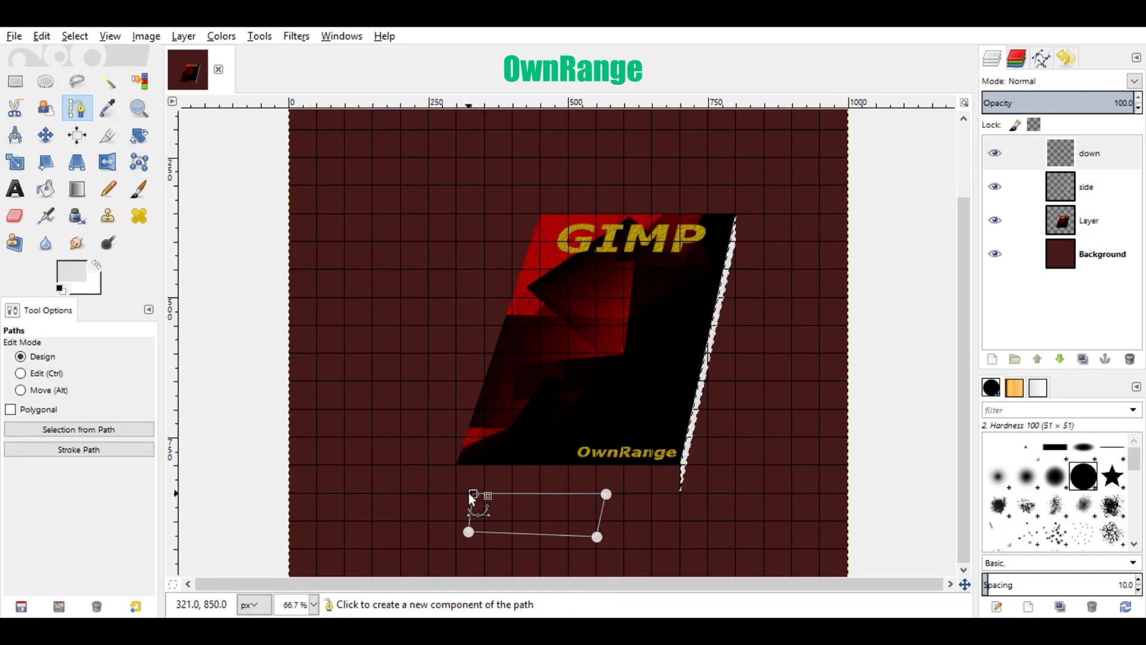
Move the path's anchors to about (300, 800), (700, 800), (300, 850) and (700, 850) px to outline the book's bottom edge
{"action": "left_click_drag", "start_coordinate": [473, 494], "coordinate": [458, 466]}
{"action": "left_click_drag", "start_coordinate": [610, 495], "coordinate": [680, 466]}
{"action": "left_click_drag", "start_coordinate": [469, 532], "coordinate": [459, 494]}
{"action": "left_click_drag", "start_coordinate": [597, 537], "coordinate": [681, 493]}
Turn the bottom-edge path into a selection and bucket-fill it with the light gray foreground color
{"action": "key", "text": "shift+v"}
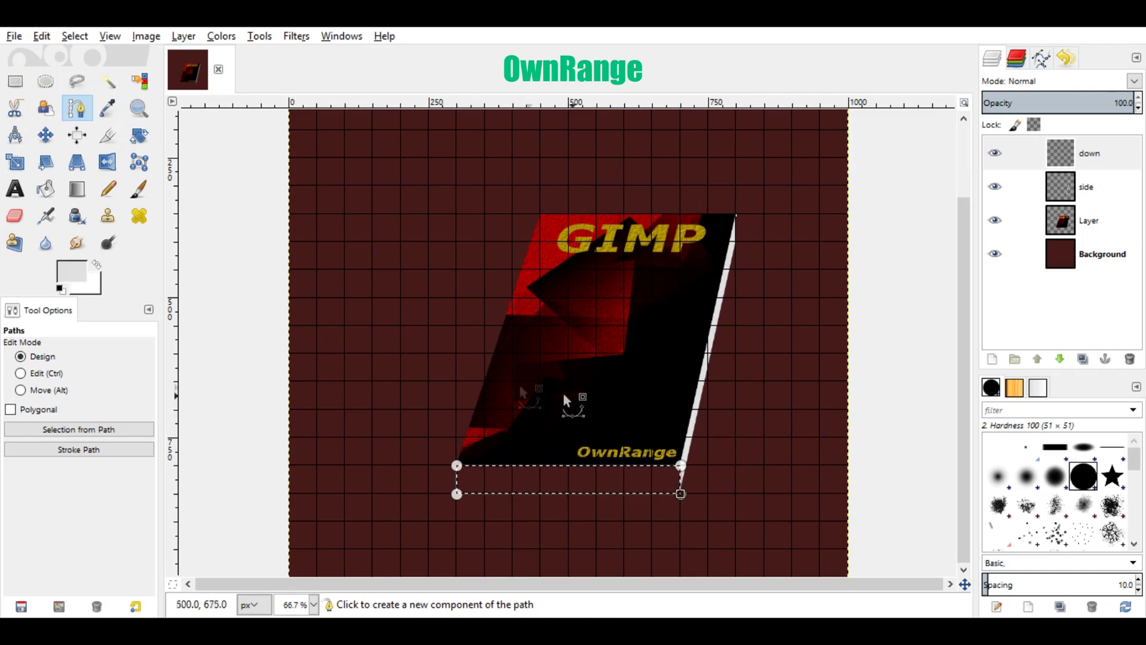
{"action": "left_click", "coordinate": [45, 188]}
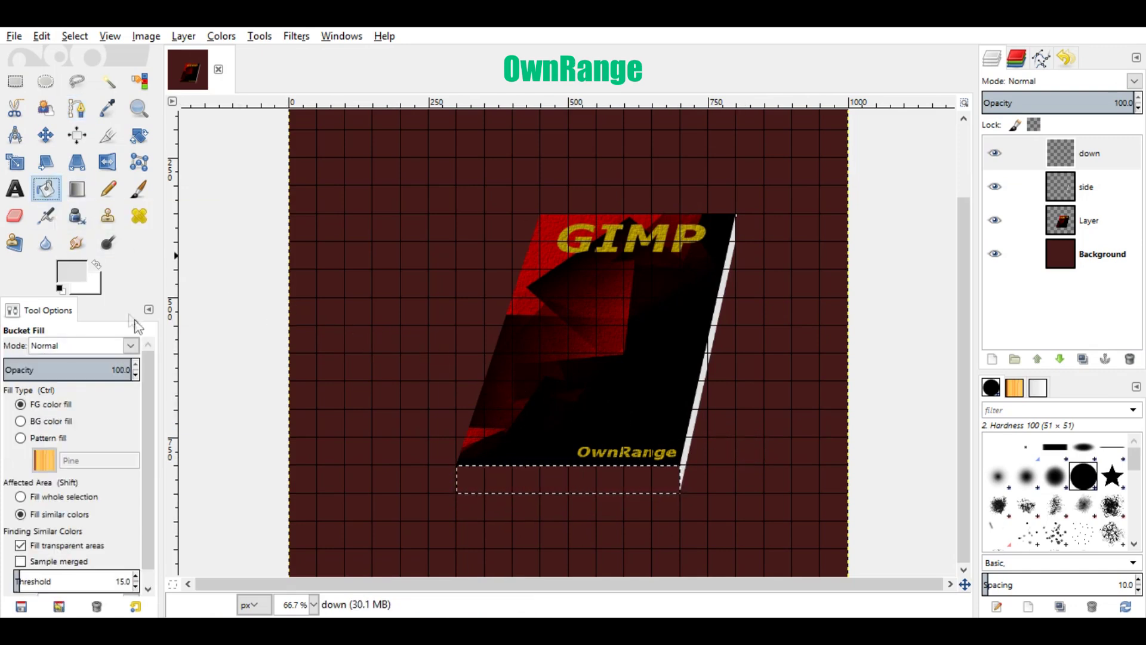
{"action": "left_click", "coordinate": [547, 483]}
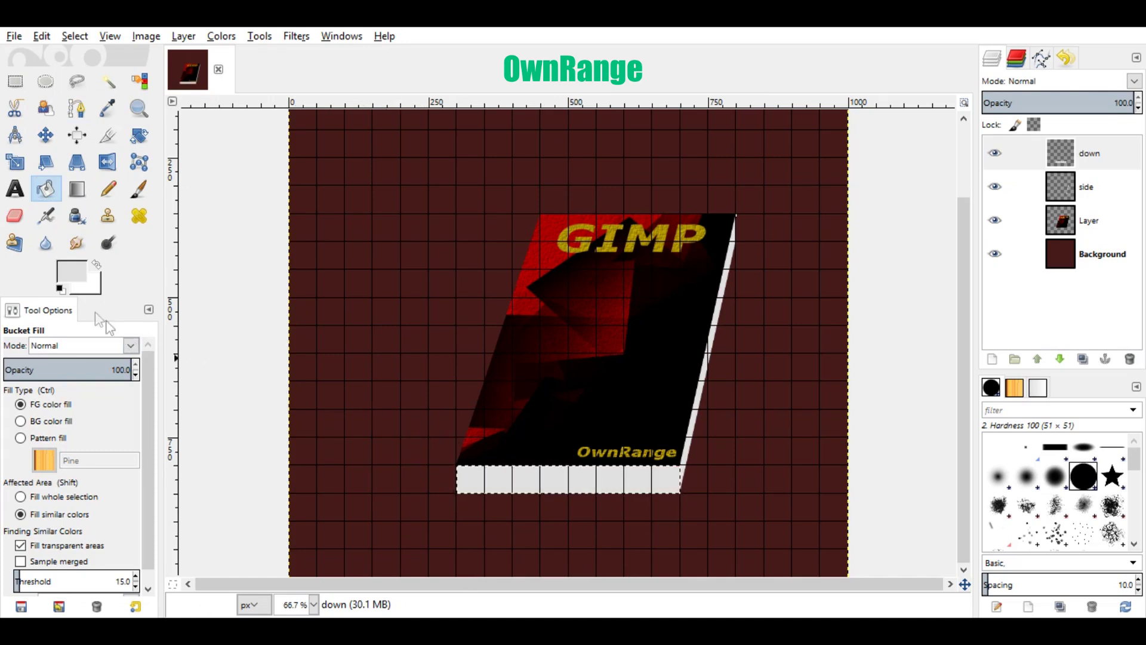
Set the foreground color to 939393
{"action": "left_click", "coordinate": [70, 271]}
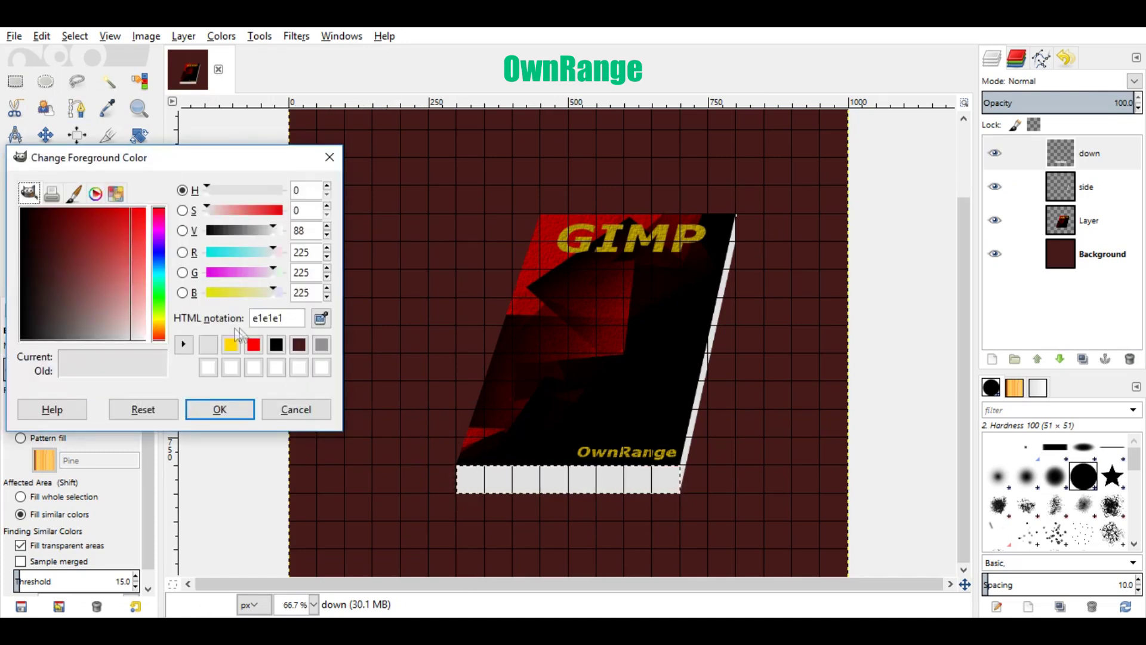
{"action": "double_click", "coordinate": [292, 320]}
{"action": "type", "text": "939393"}
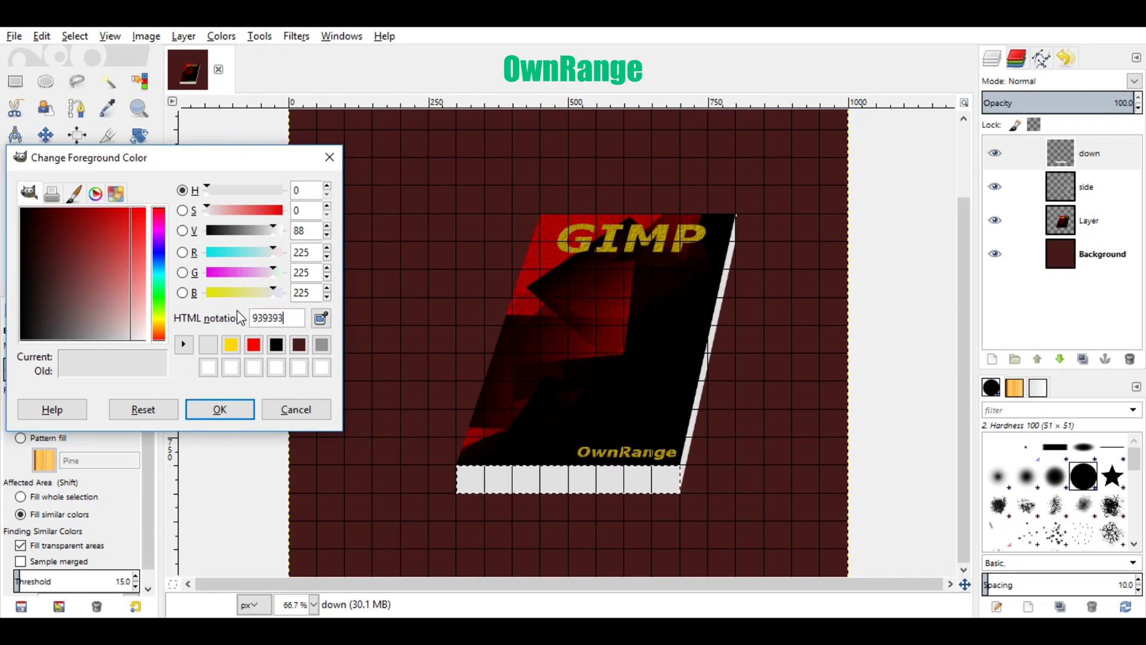
{"action": "left_click", "coordinate": [215, 411]}
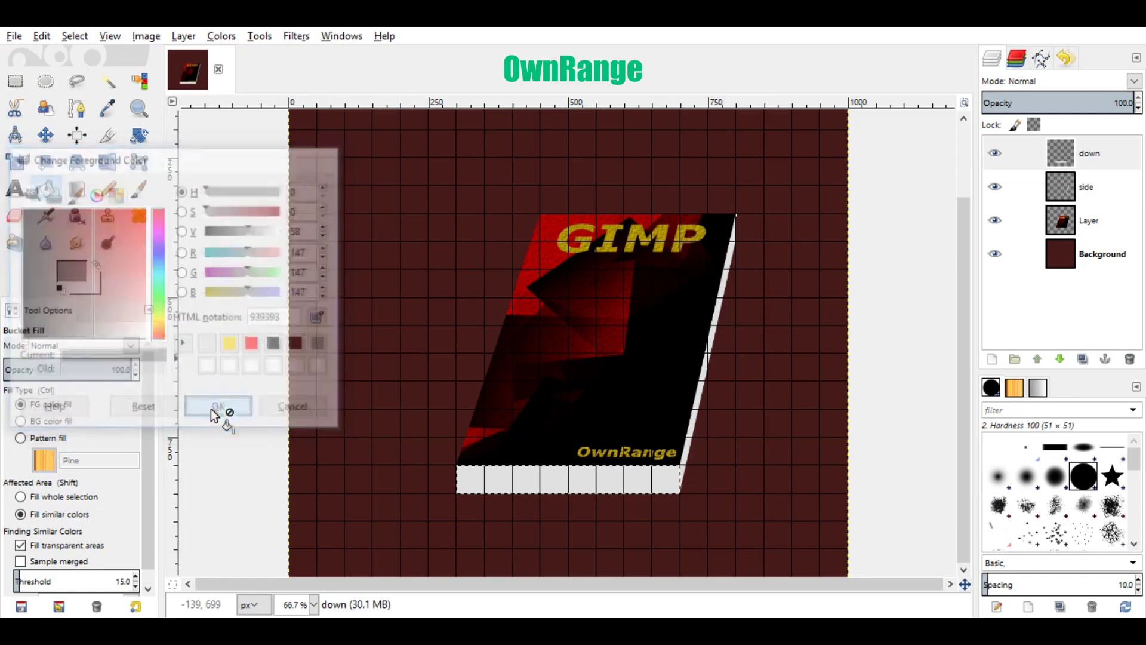
Activate the Airbrush tool with the Pencil Scratch brush
{"action": "key", "text": "p"}
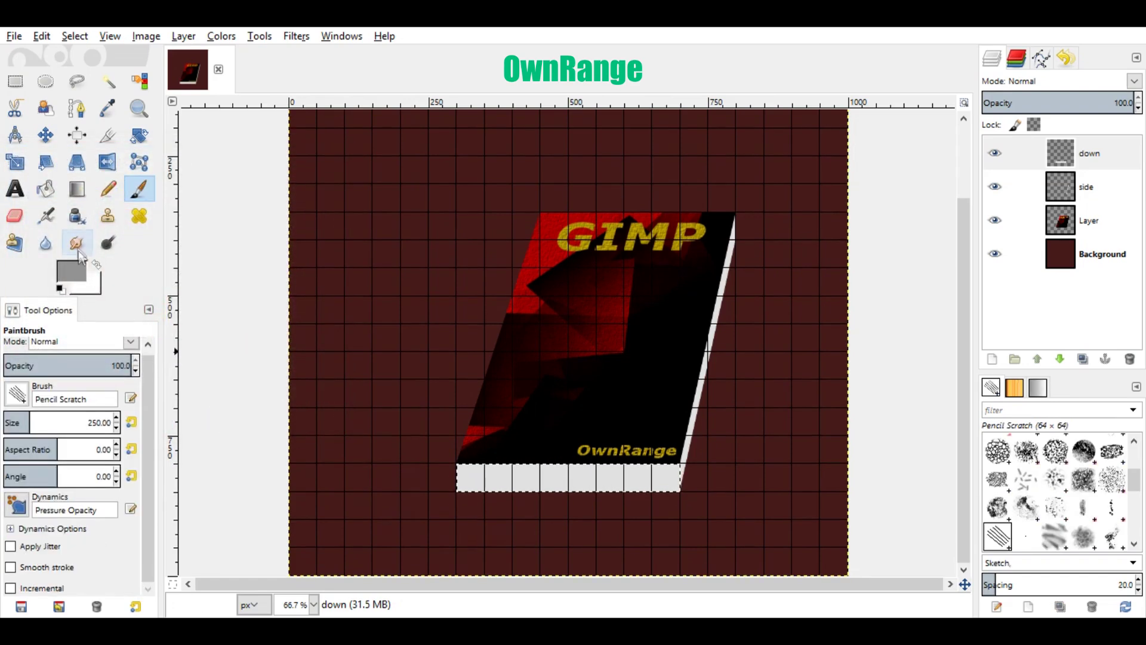
{"action": "left_click", "coordinate": [49, 220]}
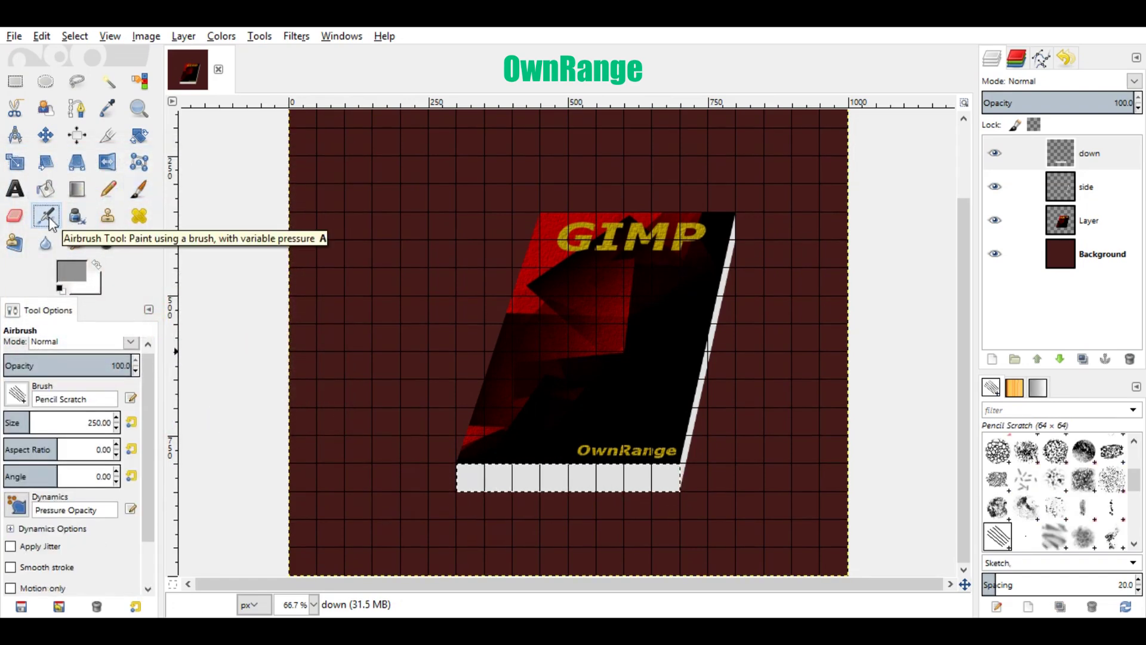
{"action": "key", "text": "p"}
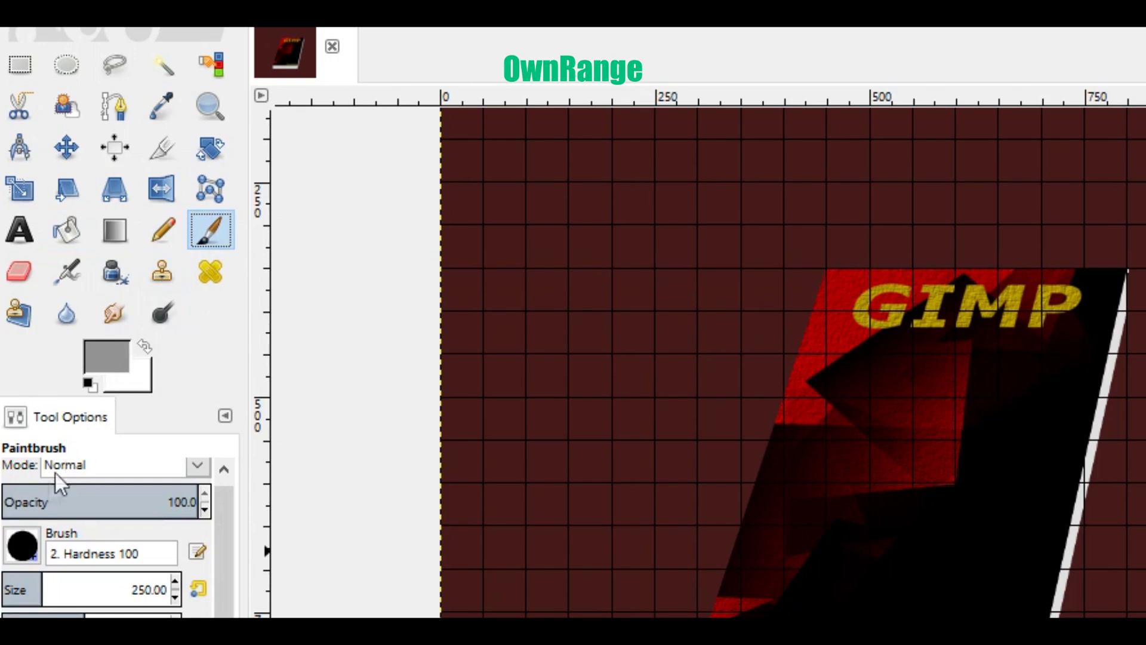
{"action": "left_click", "coordinate": [29, 535]}
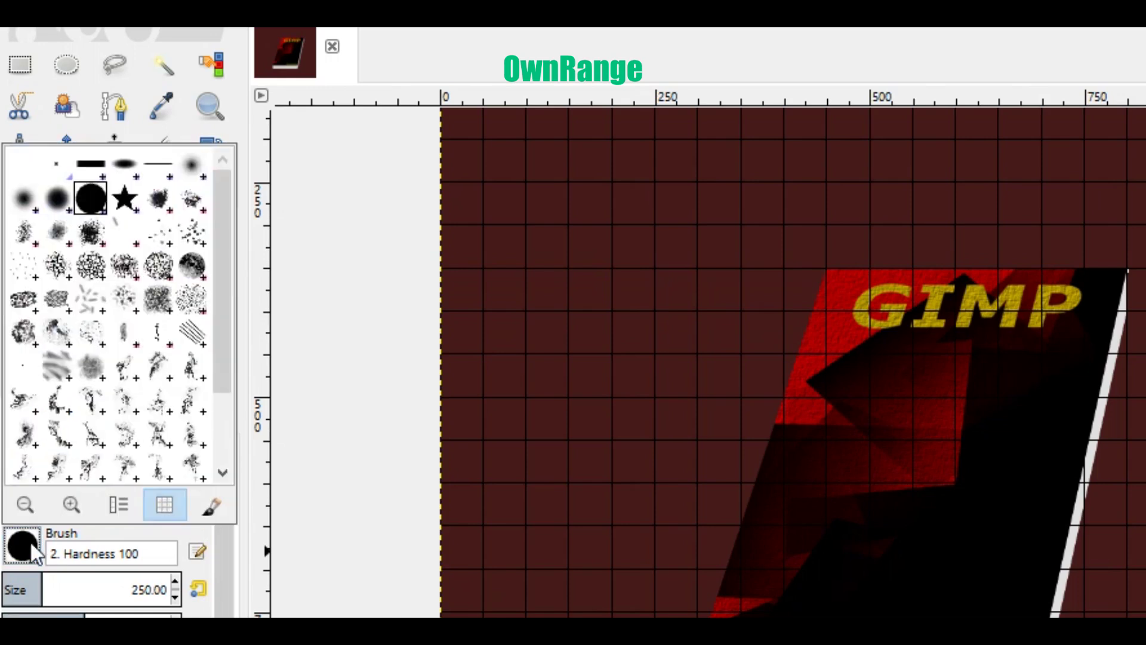
{"action": "left_click", "coordinate": [190, 332]}
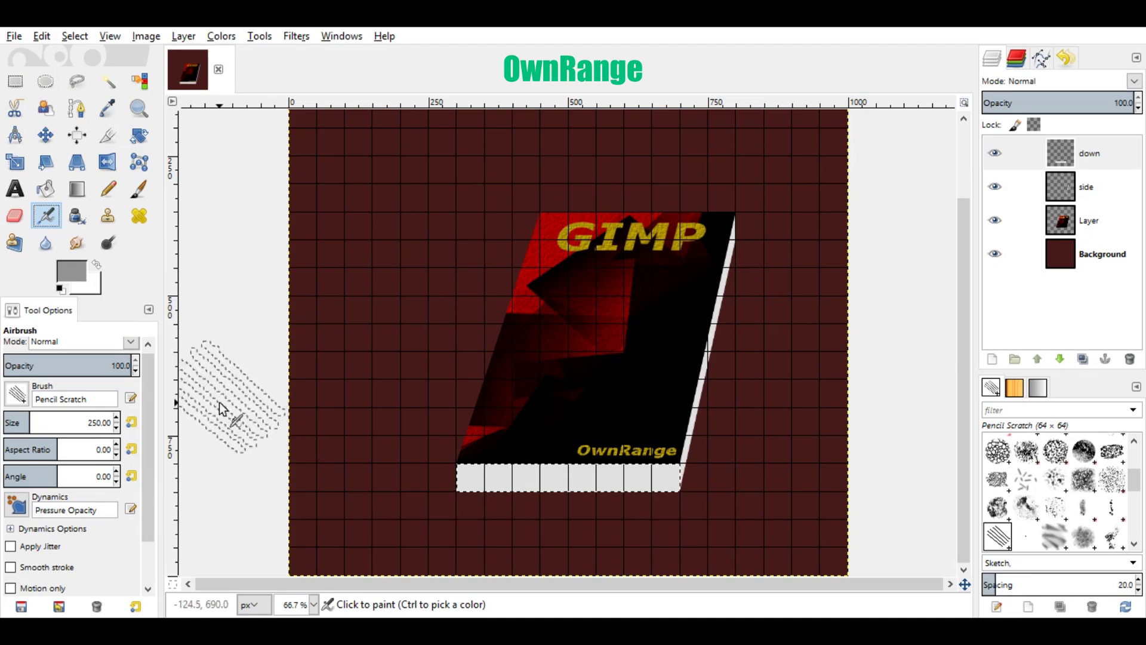
Airbrush scratch texture over the book's bottom edge and shade it from left to right with a linear FG to Transparent gradient
{"action": "left_click_drag", "start_coordinate": [579, 499], "coordinate": [696, 474]}
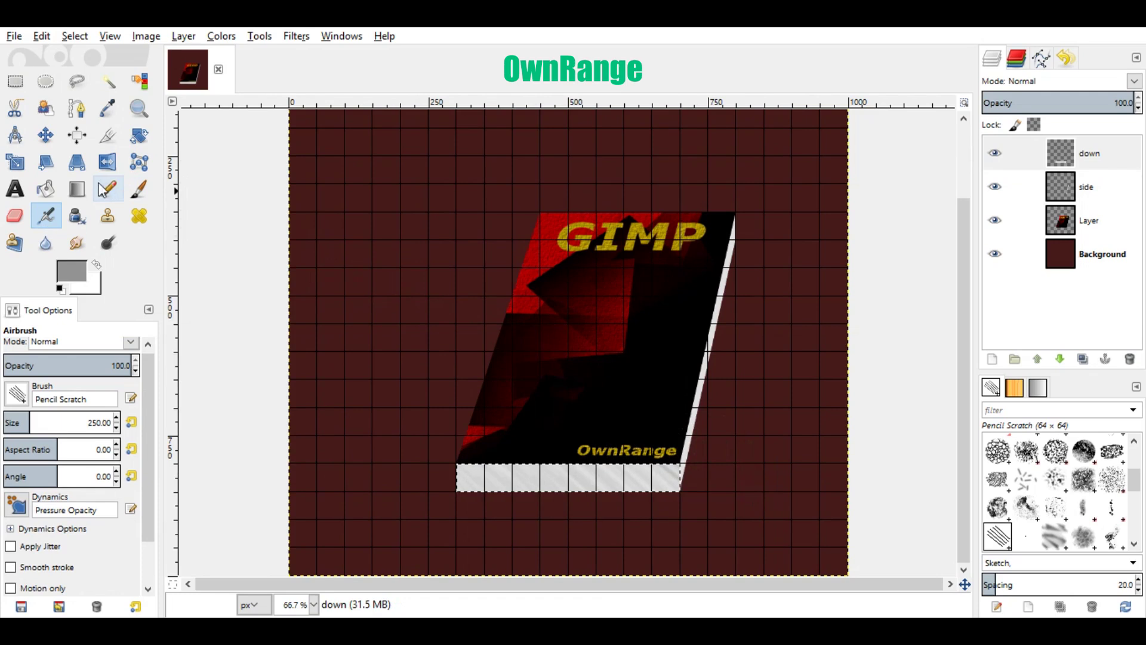
{"action": "left_click", "coordinate": [77, 190]}
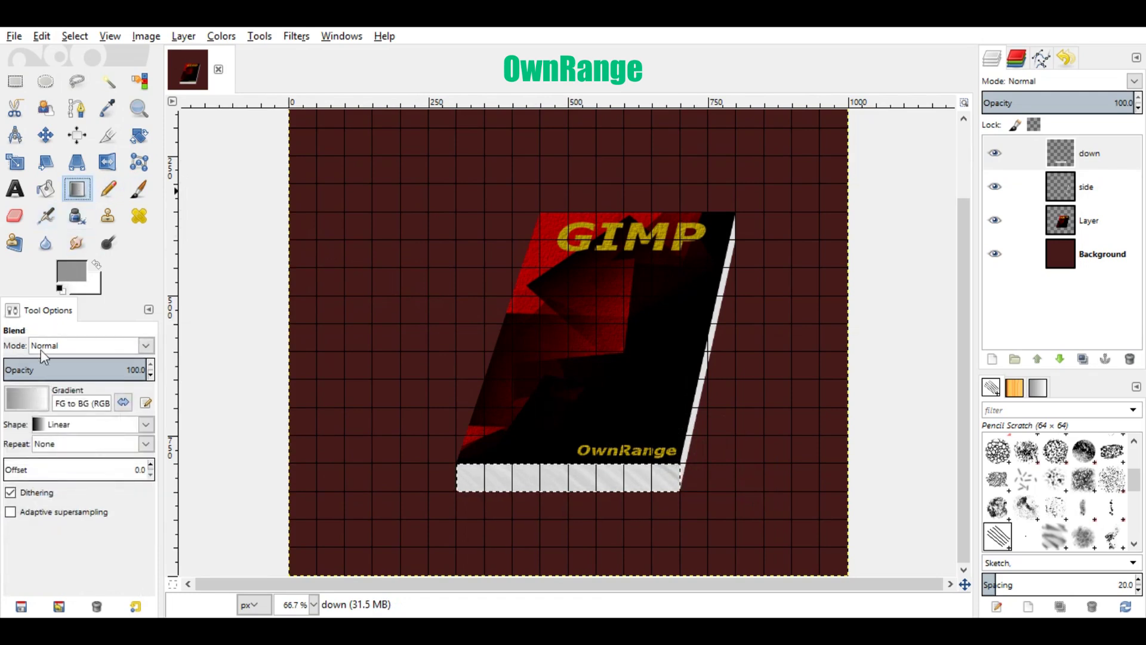
{"action": "left_click", "coordinate": [32, 400]}
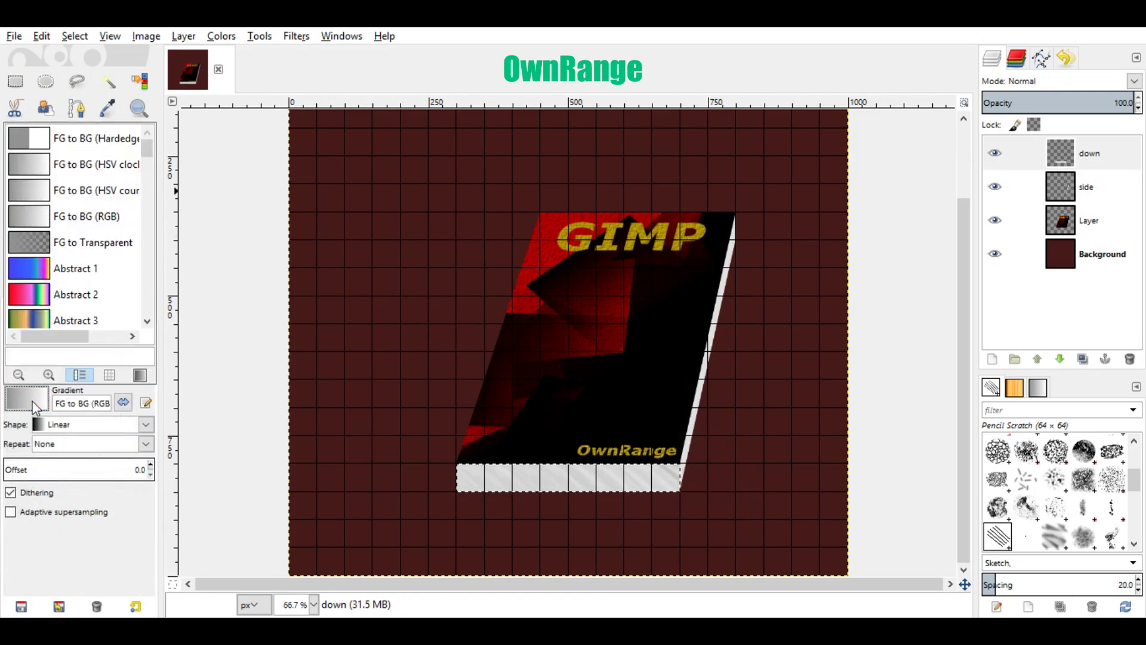
{"action": "left_click", "coordinate": [88, 245]}
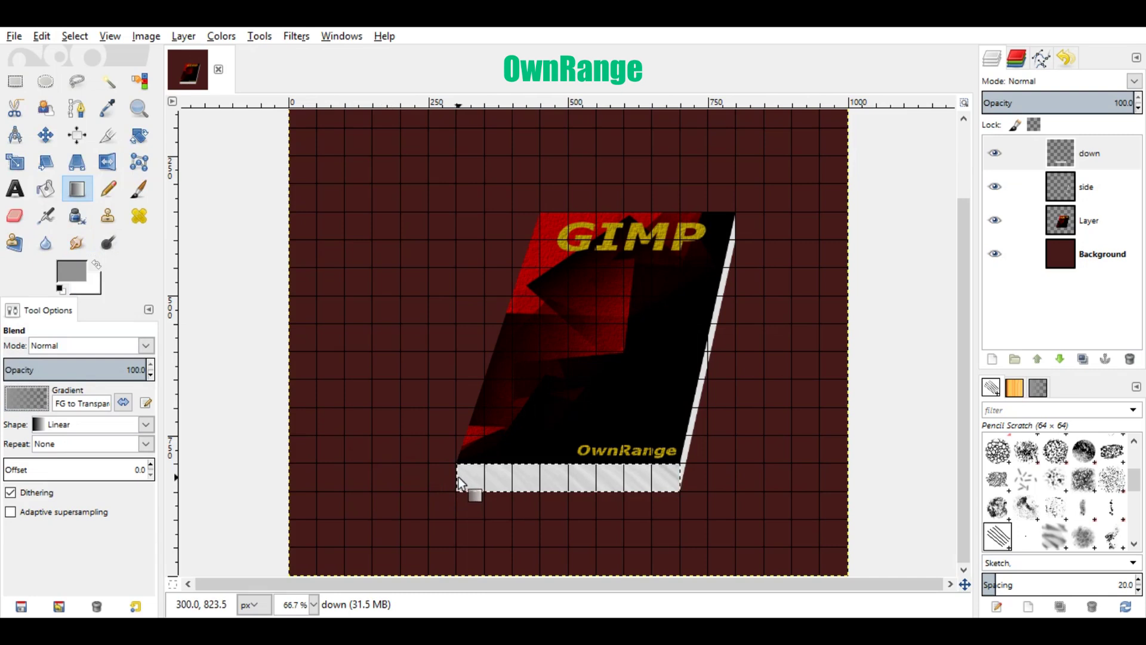
{"action": "left_click_drag", "start_coordinate": [456, 476], "coordinate": [683, 481]}
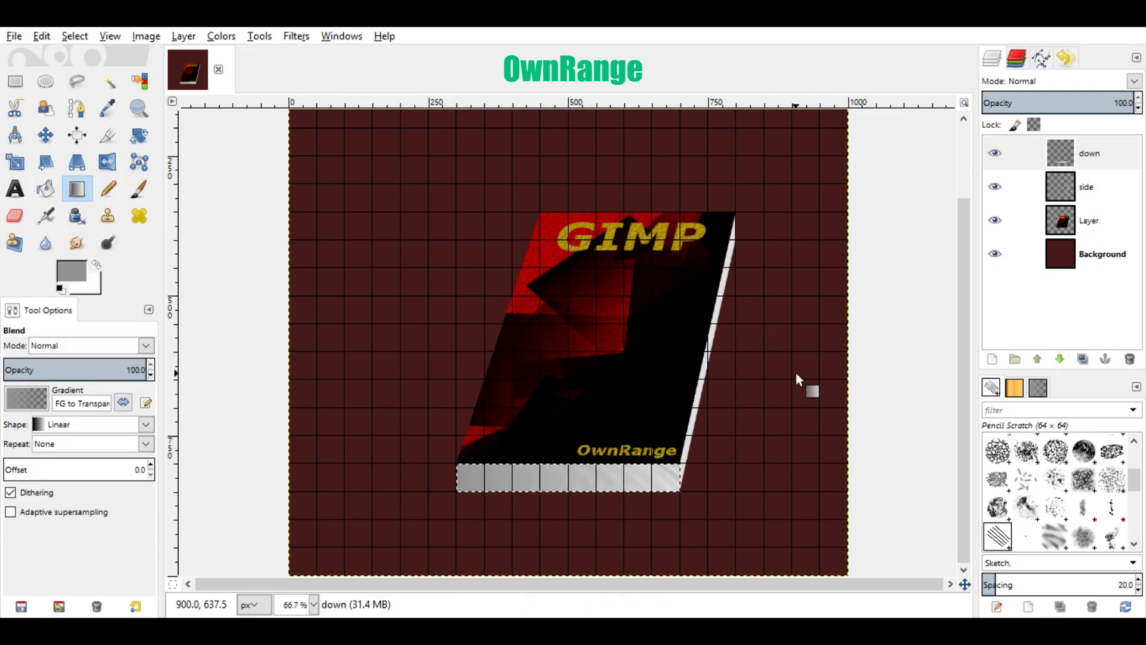
Select the side layer's opaque area and shade it from top to bottom with the linear FG to Transparent gradient
{"action": "left_click", "coordinate": [1097, 186]}
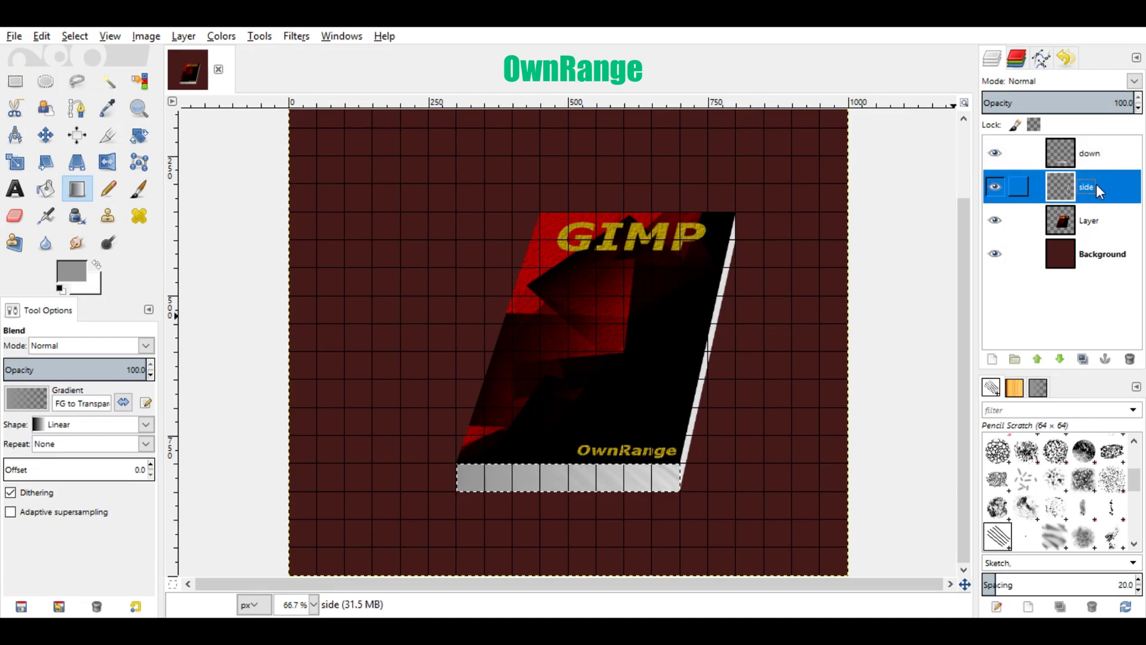
{"action": "right_click", "coordinate": [1096, 184]}
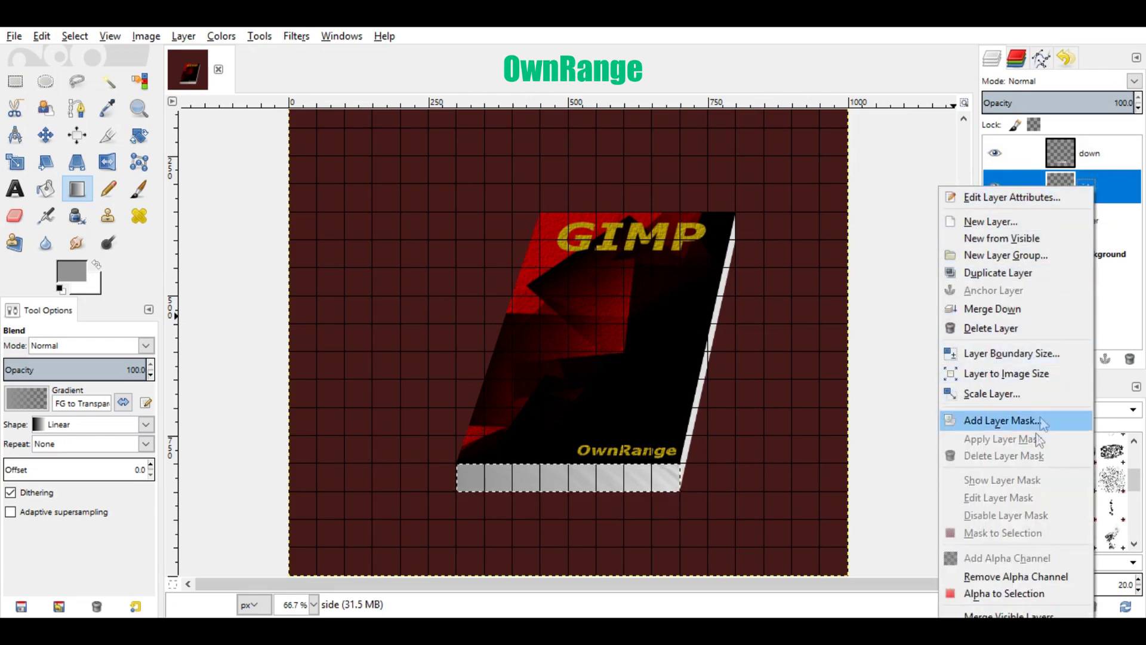
{"action": "left_click", "coordinate": [1003, 594]}
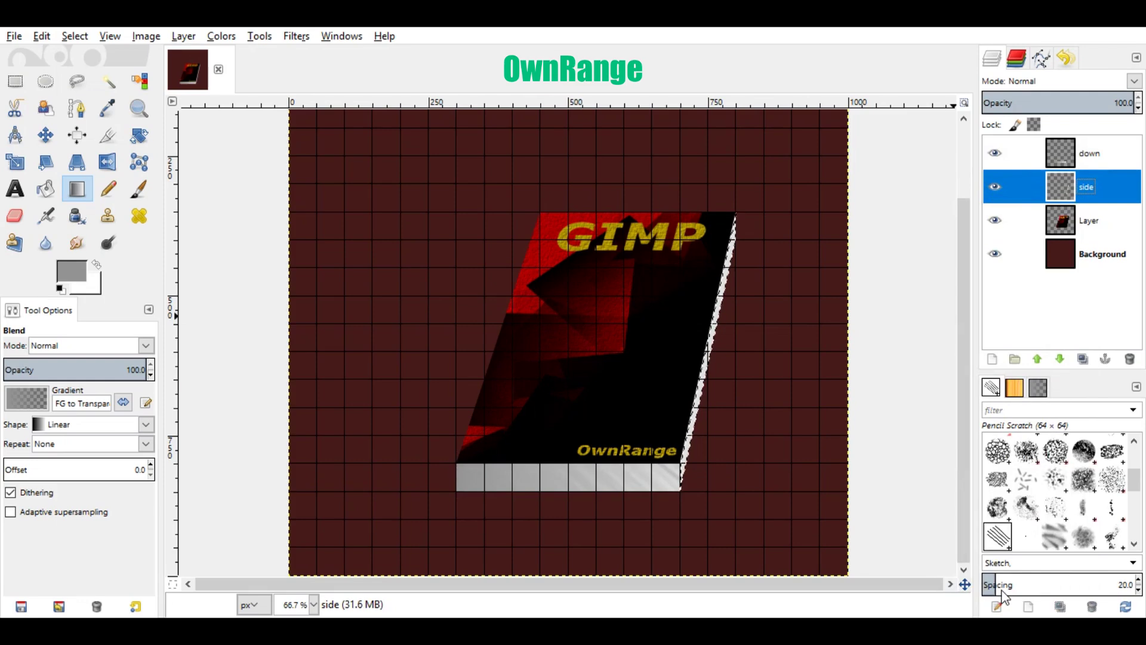
{"action": "scroll", "coordinate": [806, 352], "scroll_direction": "up", "scroll_amount": 1}
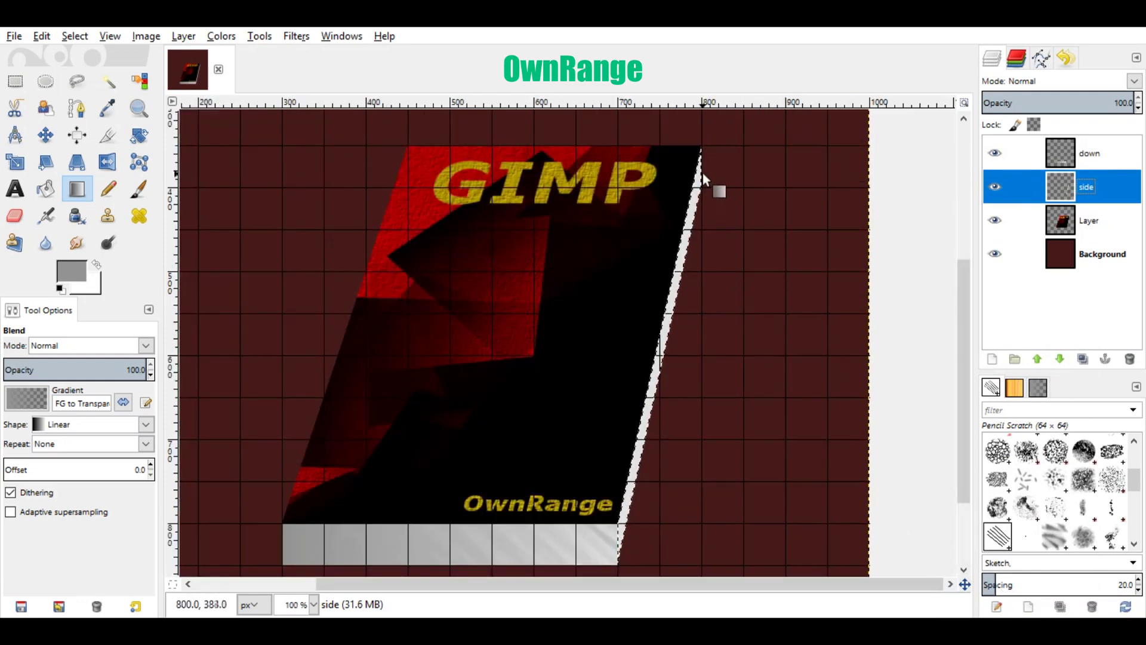
{"action": "left_click_drag", "start_coordinate": [702, 170], "coordinate": [619, 540]}
{"action": "key", "text": "minus"}
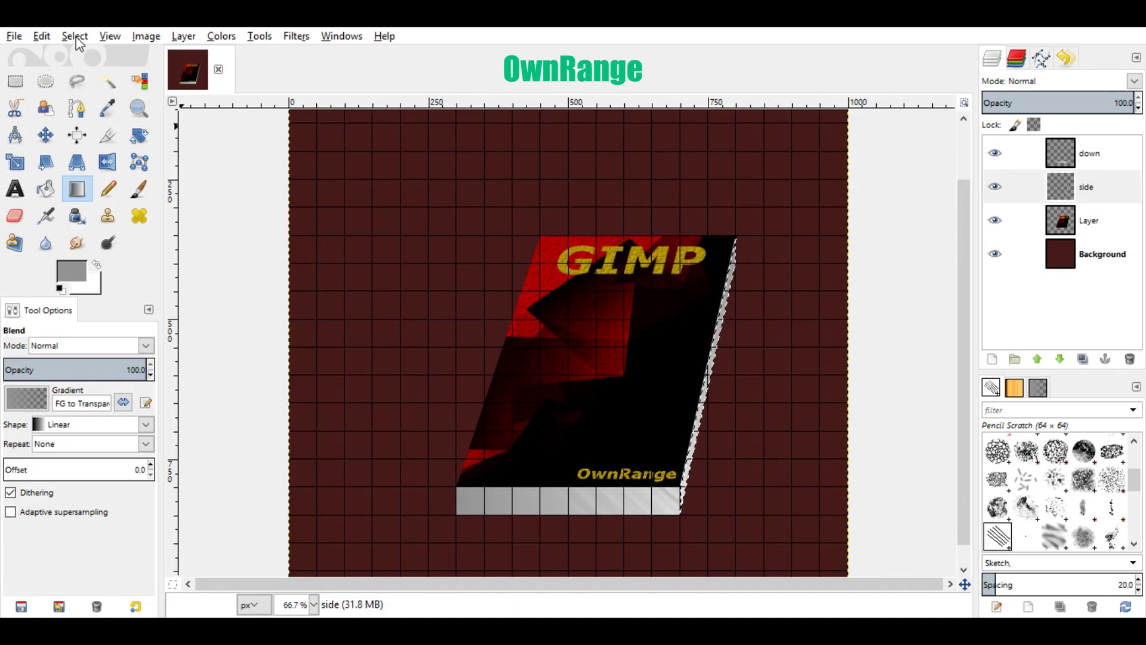
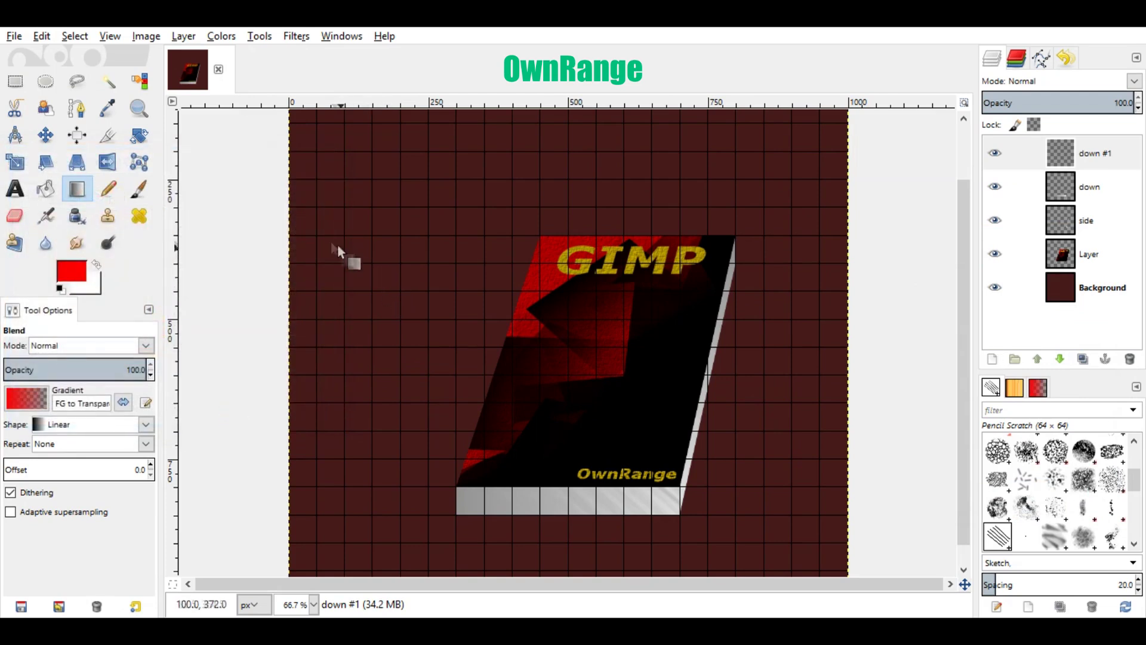
Draw a closed four-anchor path on the empty background to the left of the book
{"action": "left_click", "coordinate": [81, 107]}
{"action": "left_click", "coordinate": [387, 274]}
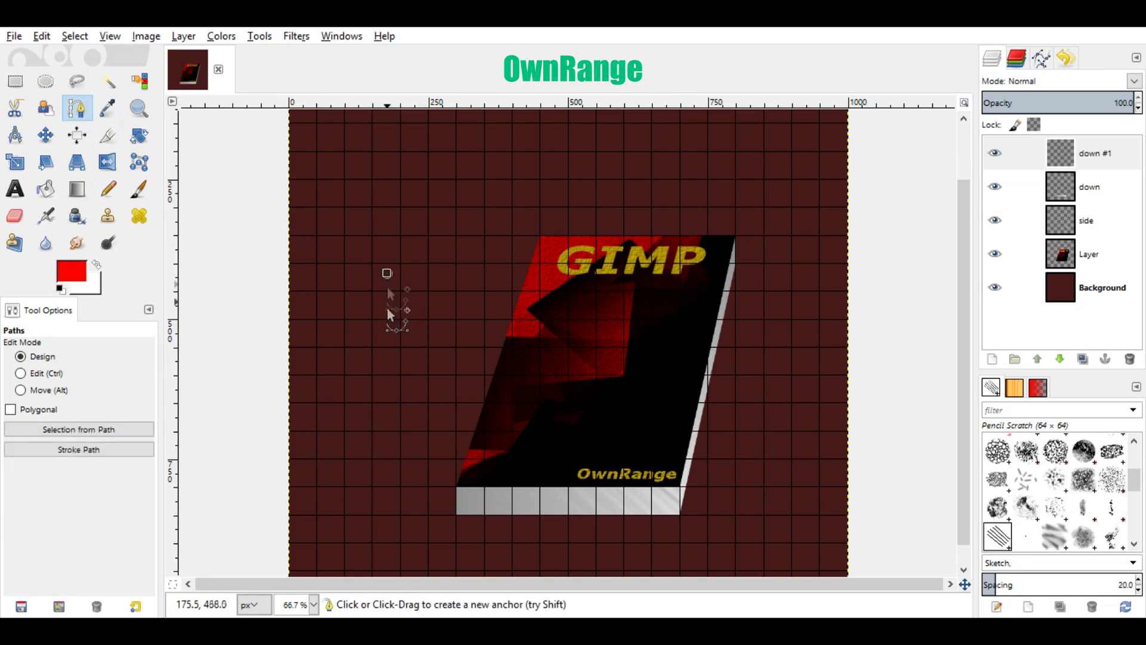
{"action": "left_click", "coordinate": [386, 349]}
{"action": "left_click", "coordinate": [449, 348]}
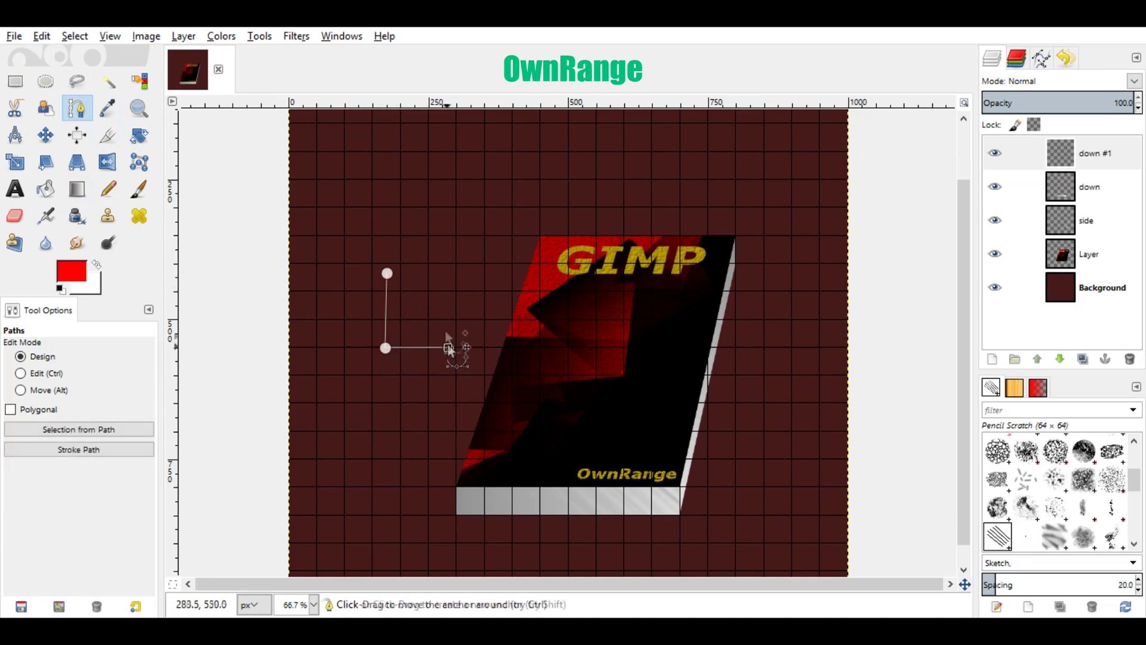
{"action": "left_click", "coordinate": [457, 272]}
{"action": "key", "text": "ctrl"}
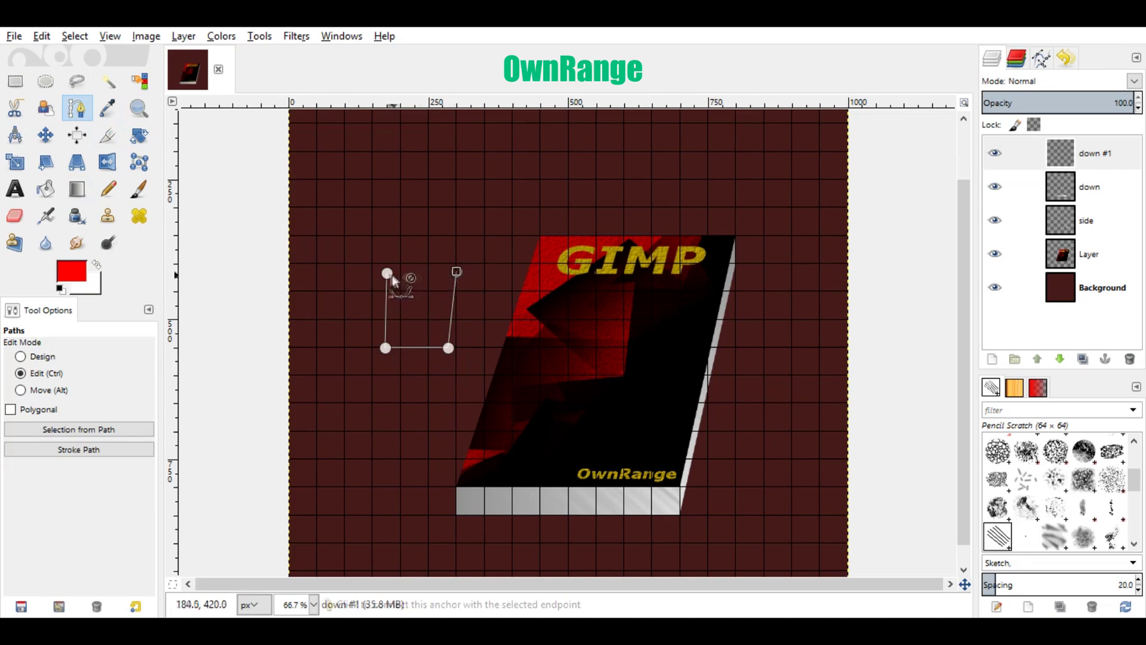
{"action": "left_click", "coordinate": [387, 274], "text": "ctrl"}
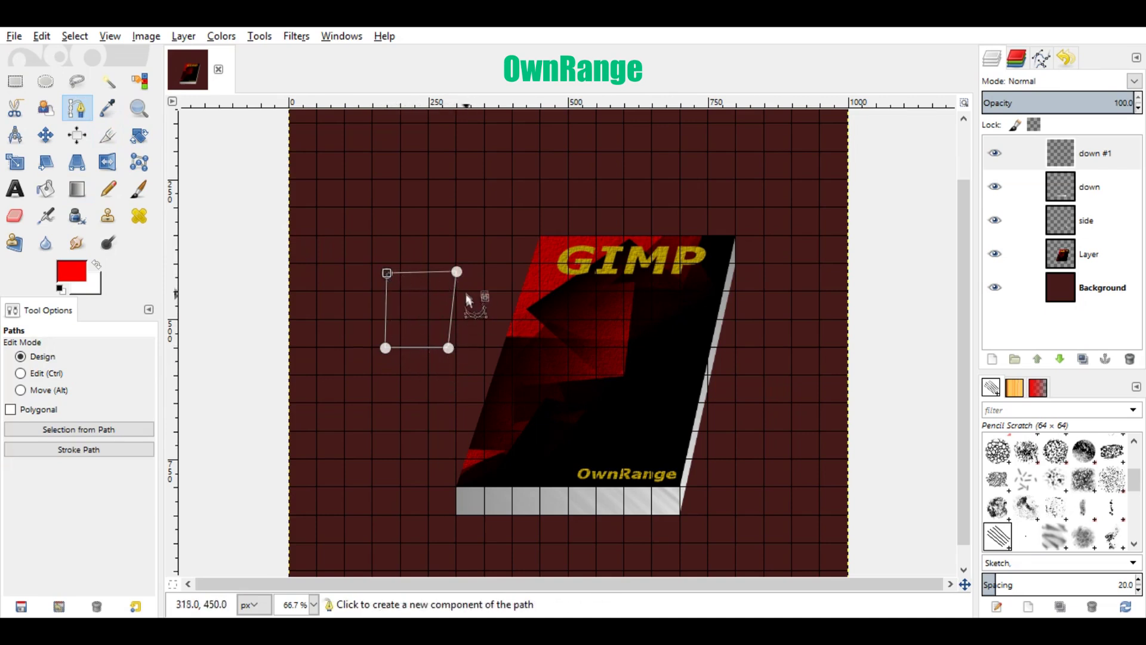
Move the path's anchors to about (450, 350), (350, 850), (300, 850) and (300, 800) px to outline the book's spine
{"action": "left_click_drag", "start_coordinate": [459, 271], "coordinate": [540, 236]}
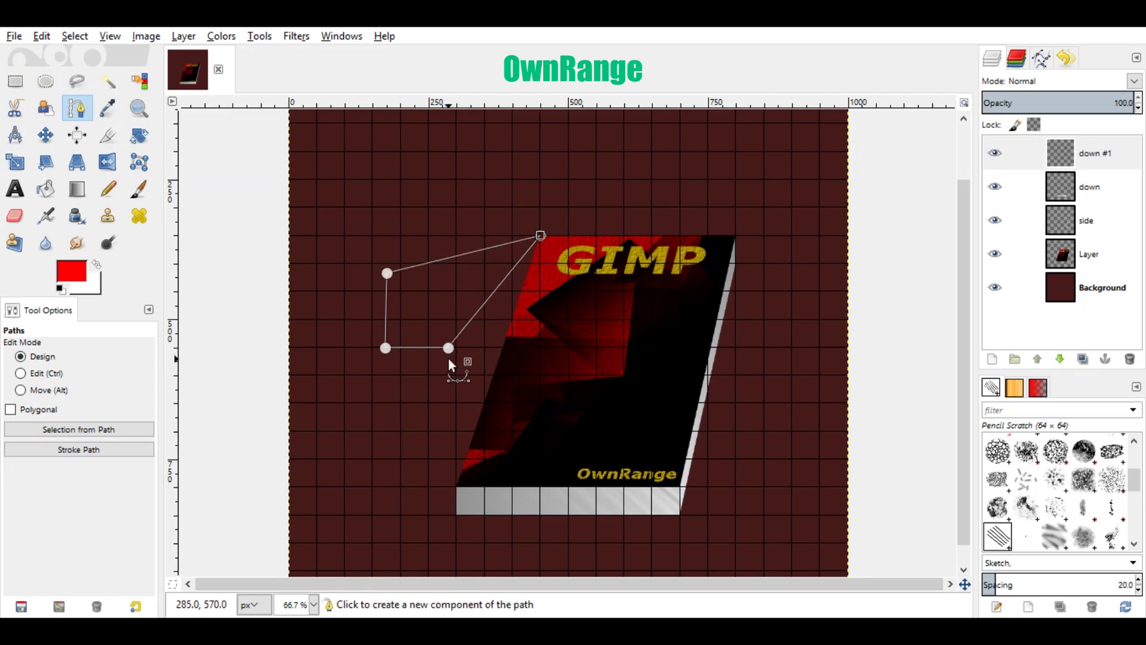
{"action": "left_click_drag", "start_coordinate": [450, 353], "coordinate": [482, 510]}
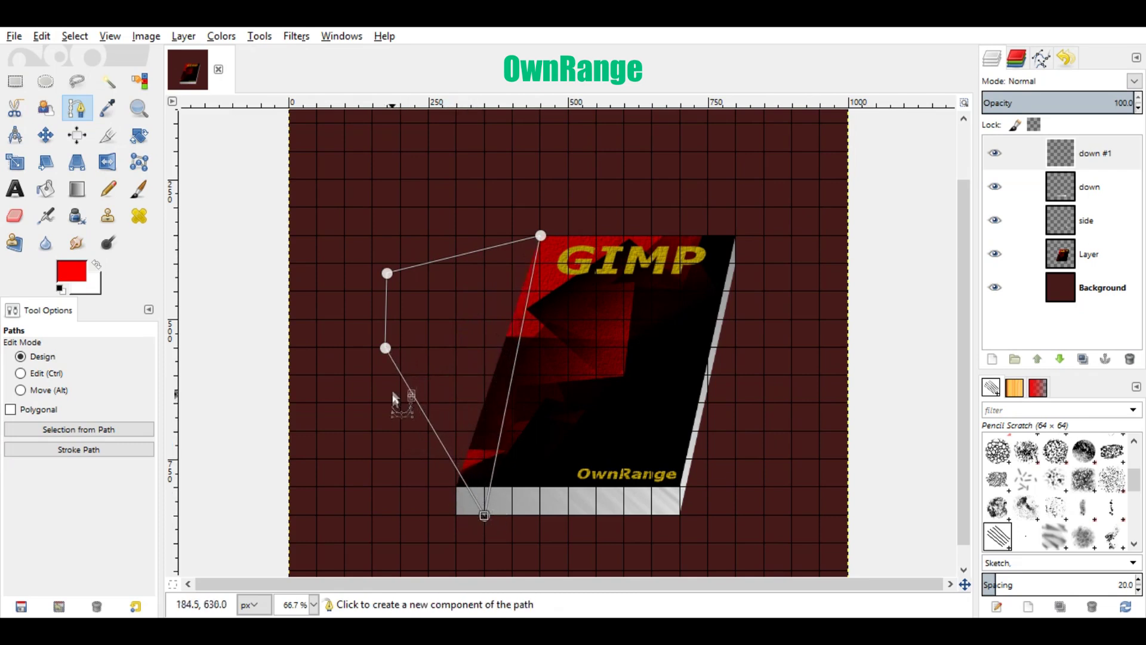
{"action": "left_click_drag", "start_coordinate": [385, 349], "coordinate": [453, 516]}
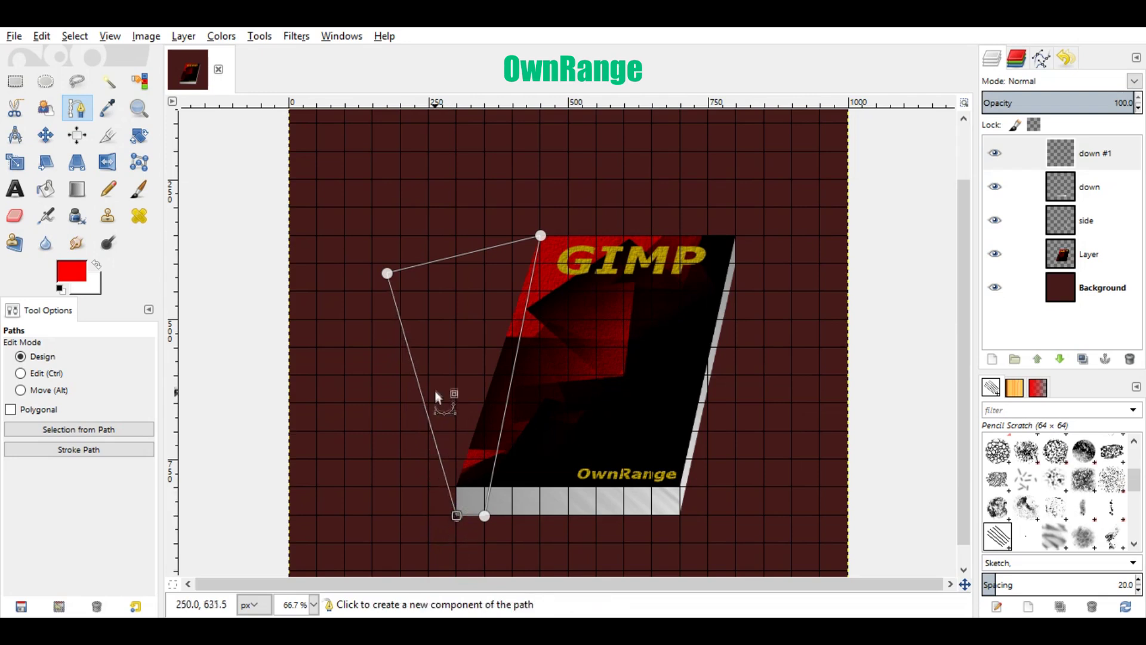
{"action": "left_click_drag", "start_coordinate": [387, 271], "coordinate": [456, 482]}
{"action": "key", "text": "ctrl"}
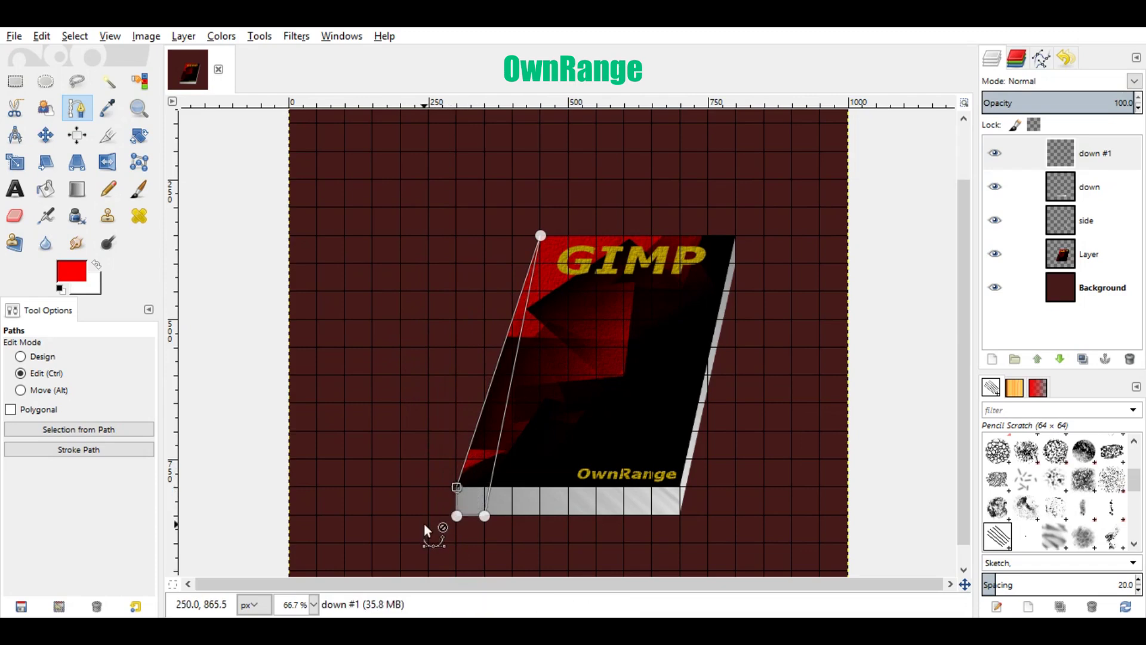
Curve the spine path at the cover's lower-left corner, moving that anchor to about (298, 800) px and bending its handles slightly outward
{"action": "scroll", "coordinate": [424, 523], "scroll_direction": "up", "scroll_amount": 3}
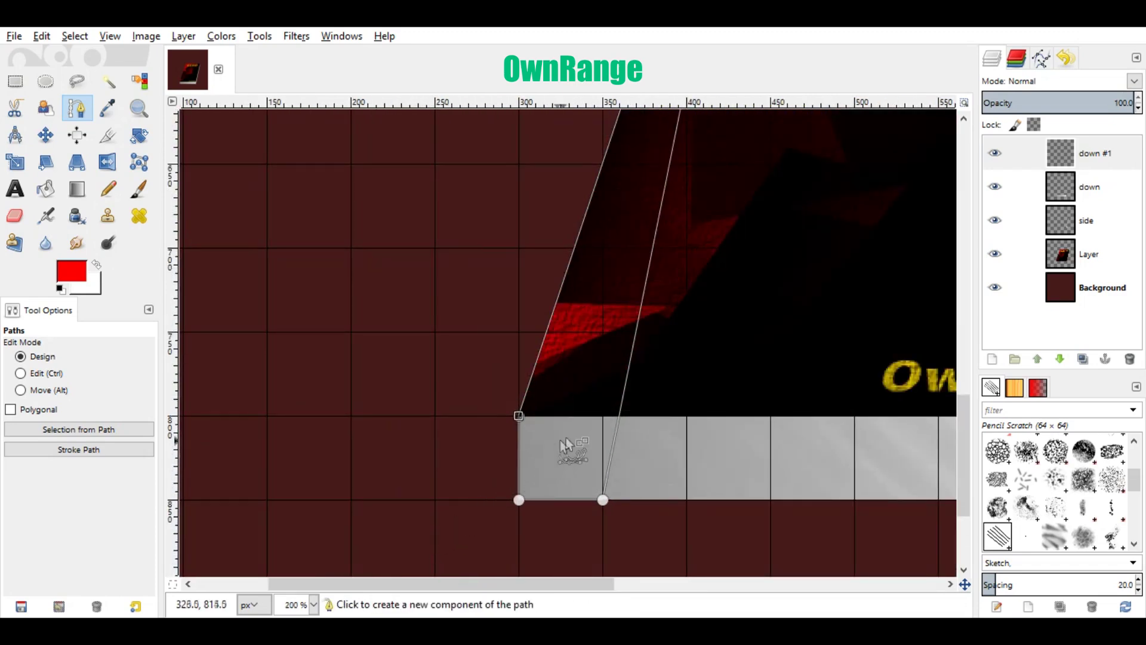
{"action": "key", "text": "ctrl"}
{"action": "left_click_drag", "start_coordinate": [519, 416], "coordinate": [510, 457]}
{"action": "left_click_drag", "start_coordinate": [519, 391], "coordinate": [519, 341]}
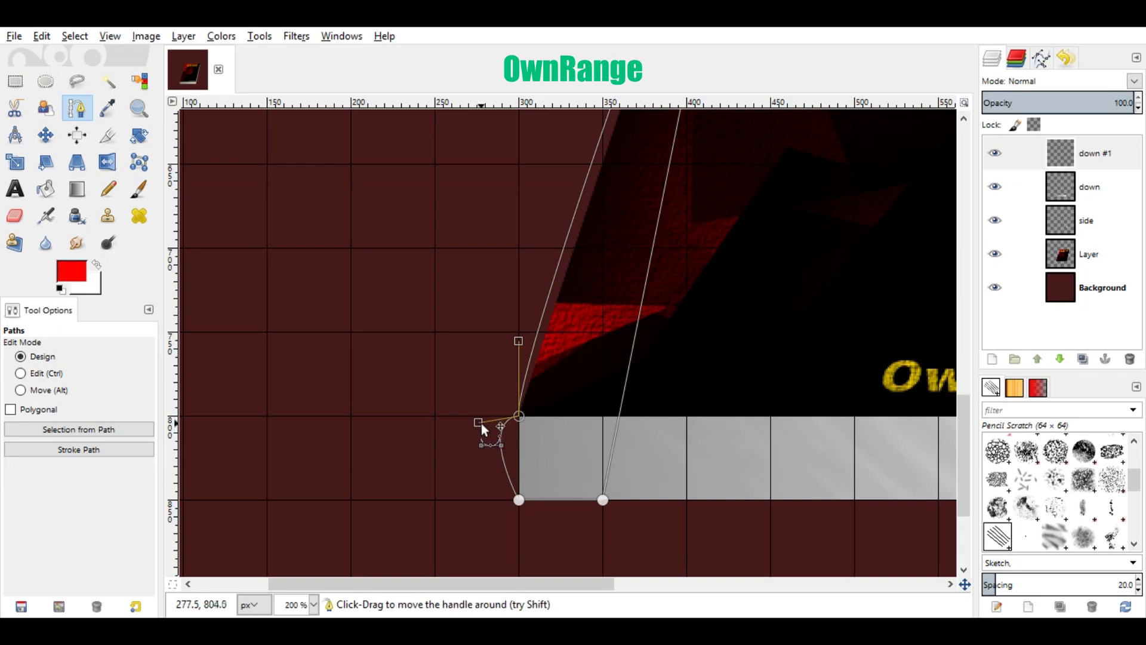
{"action": "left_click_drag", "start_coordinate": [478, 422], "coordinate": [494, 456]}
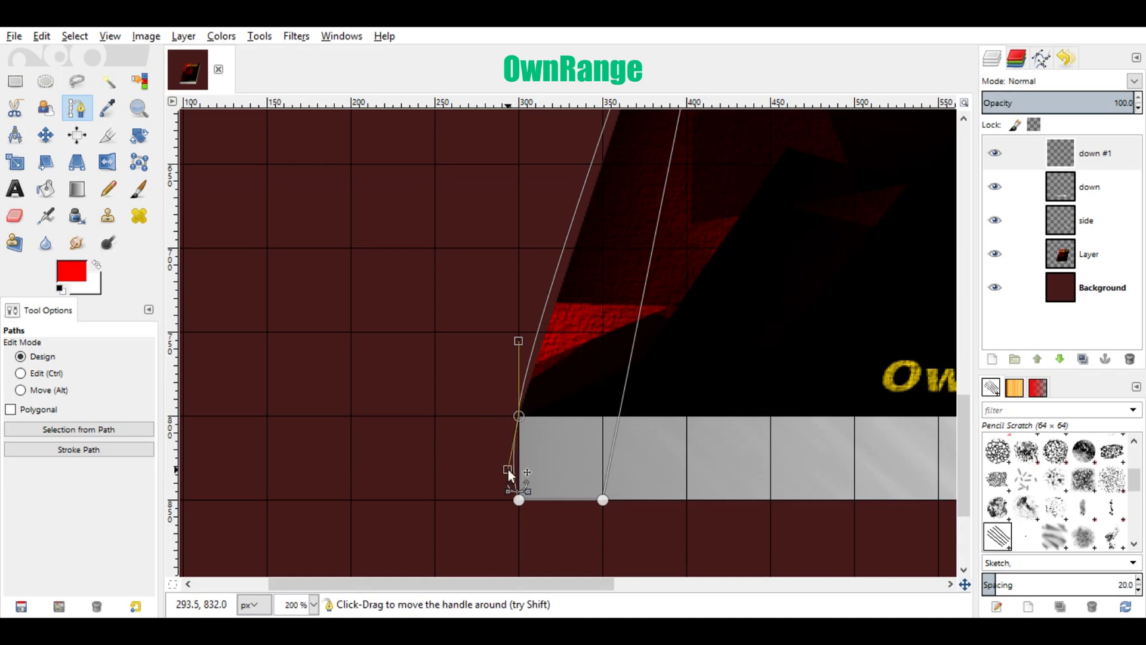
{"action": "left_click_drag", "start_coordinate": [519, 341], "coordinate": [535, 339]}
{"action": "left_click_drag", "start_coordinate": [517, 414], "coordinate": [513, 413]}
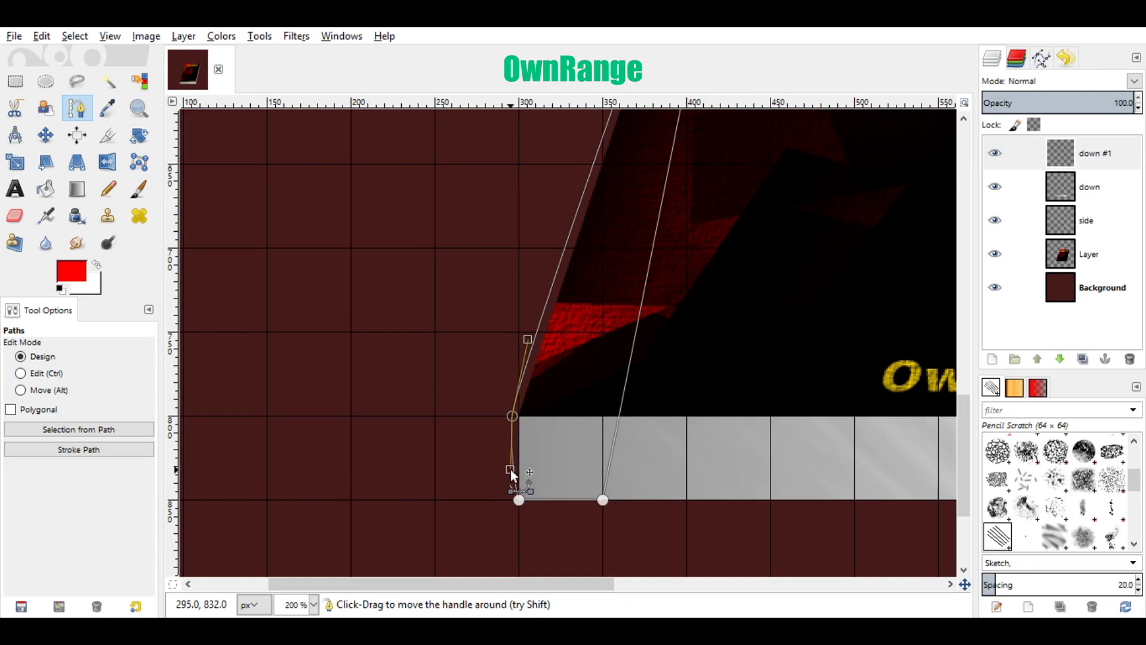
{"action": "left_click_drag", "start_coordinate": [526, 339], "coordinate": [536, 336]}
{"action": "scroll", "coordinate": [483, 442], "scroll_direction": "up", "scroll_amount": 3}
{"action": "scroll", "coordinate": [484, 443], "scroll_direction": "down", "scroll_amount": 1}
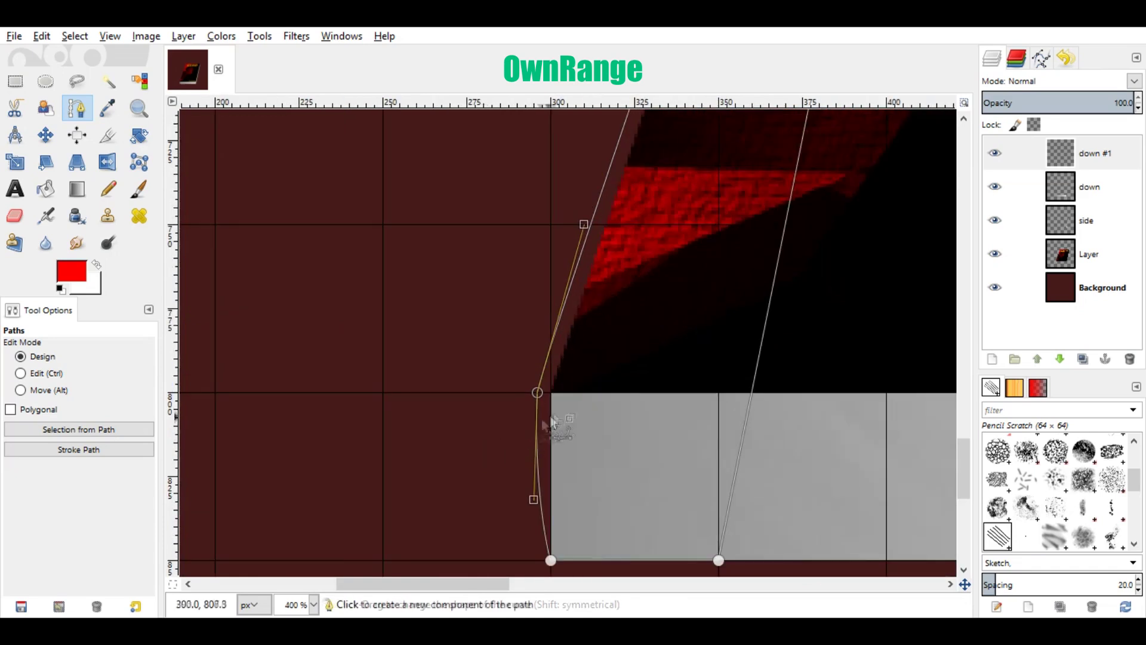
{"action": "left_click_drag", "start_coordinate": [539, 499], "coordinate": [537, 561]}
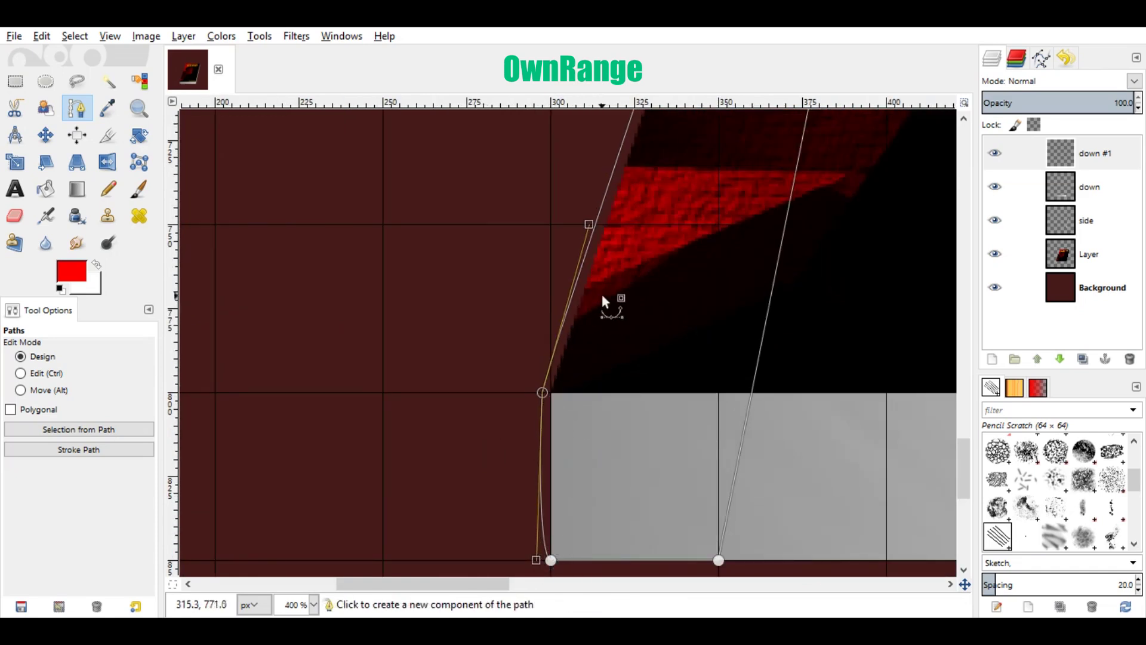
Turn the spine path into a selection, bucket-fill it with red on the down #1 layer and deselect
{"action": "key", "text": "shift+ctrl+j"}
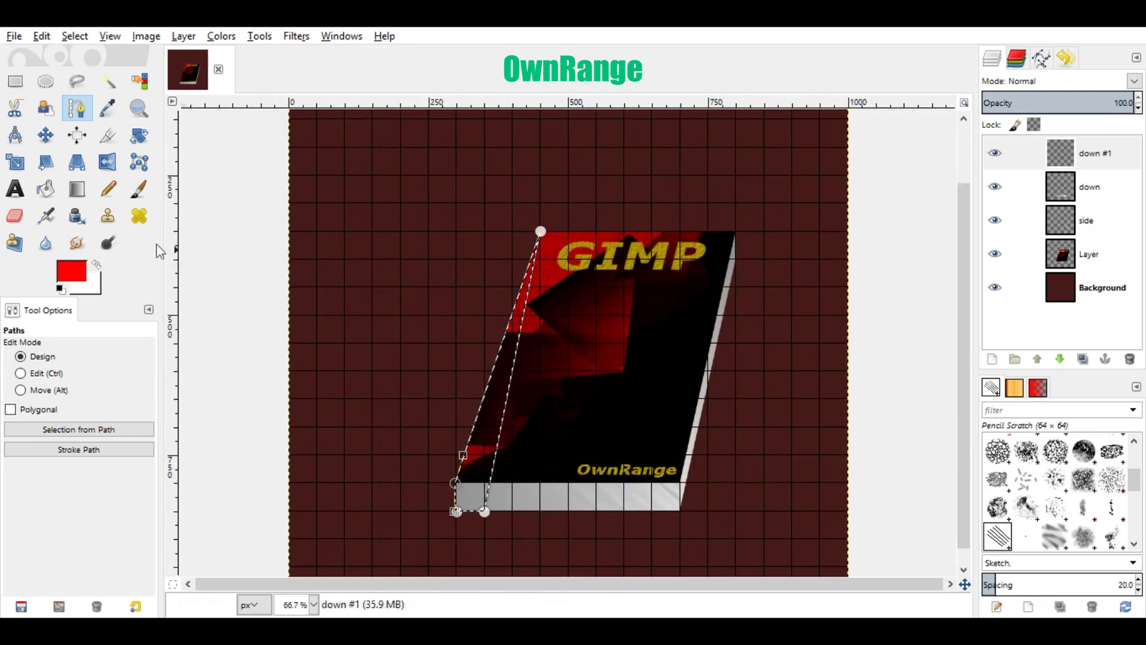
{"action": "left_click", "coordinate": [43, 188]}
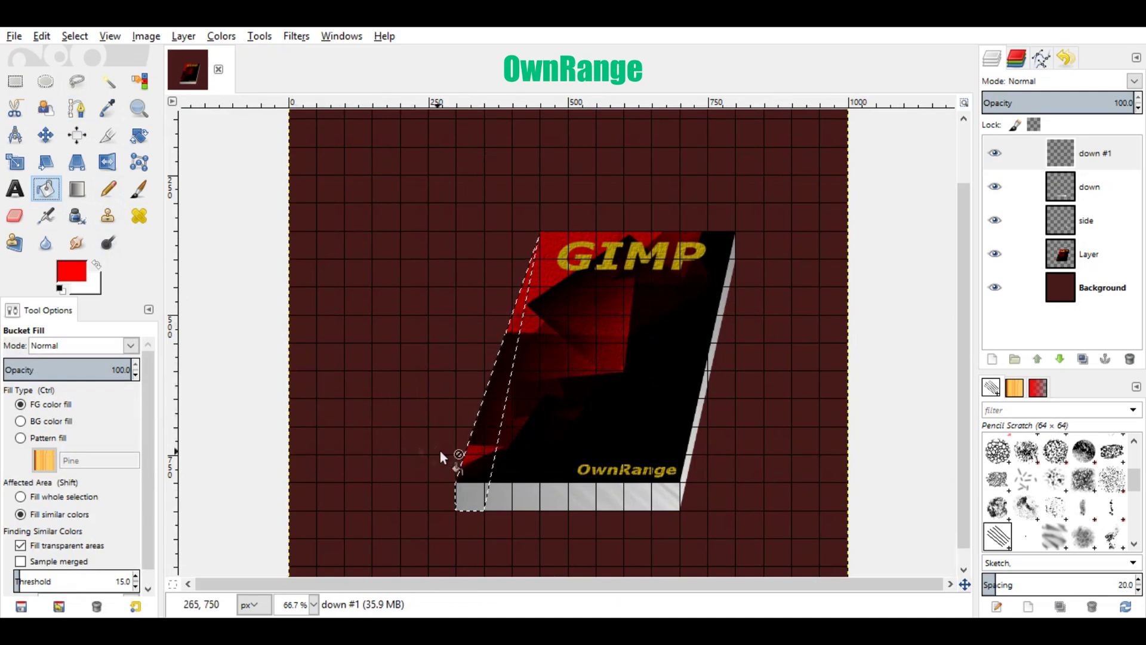
{"action": "left_click", "coordinate": [479, 438]}
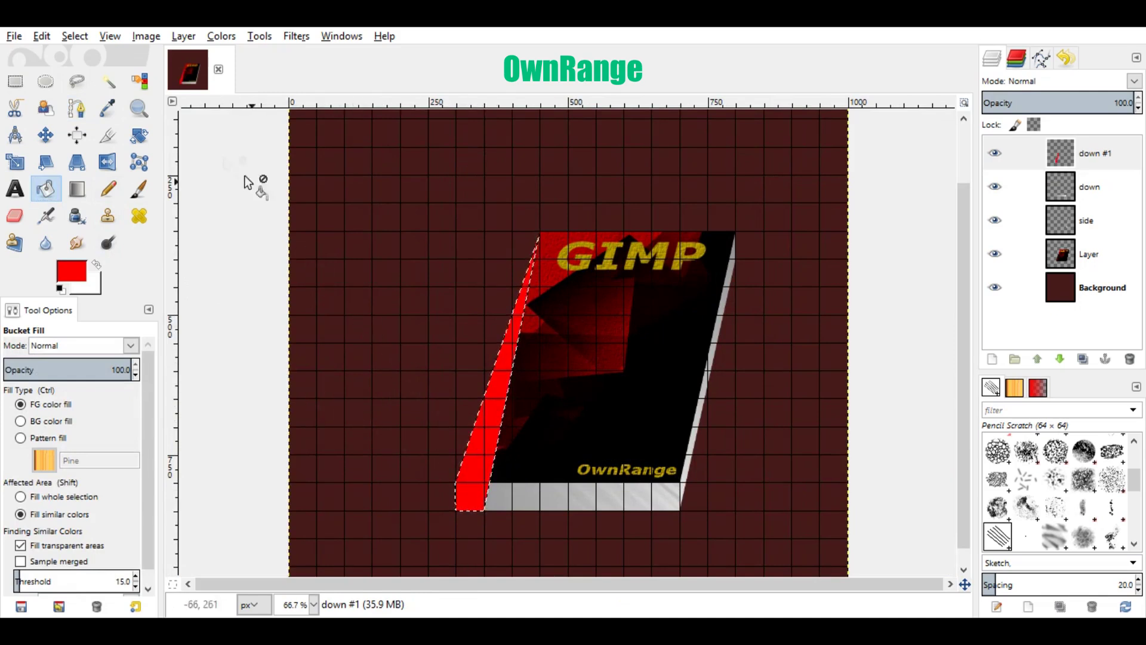
{"action": "left_click", "coordinate": [81, 34]}
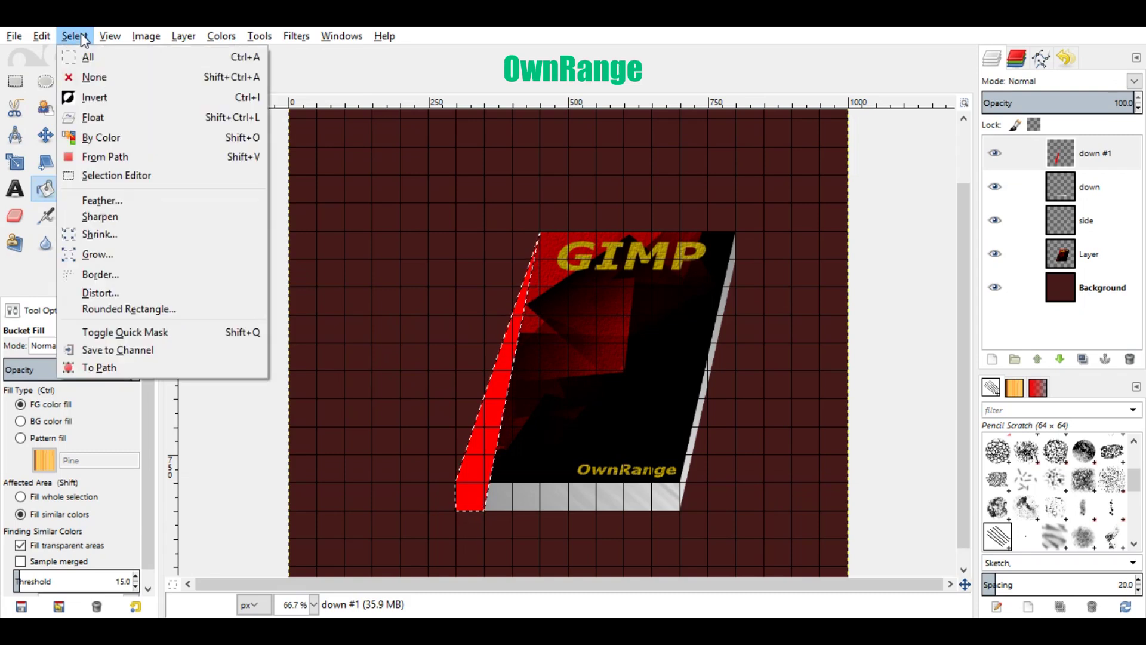
{"action": "left_click", "coordinate": [90, 78]}
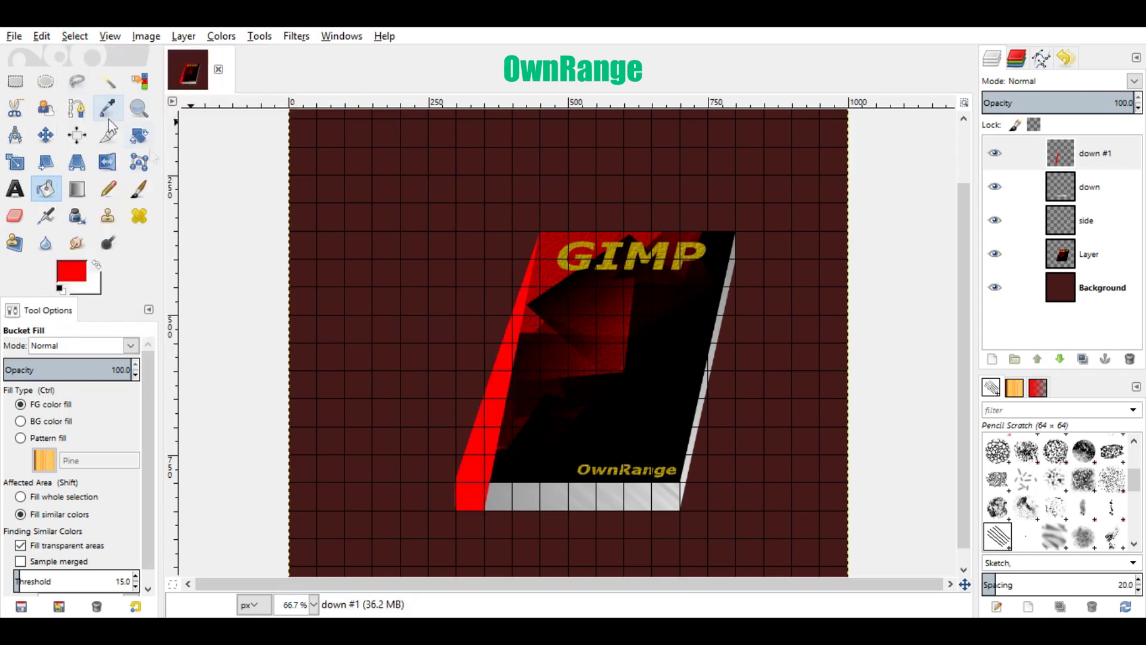
Lower the down #1 layer beneath the cover layer, just above Background, and make Background the active layer
{"action": "left_click", "coordinate": [1099, 154]}
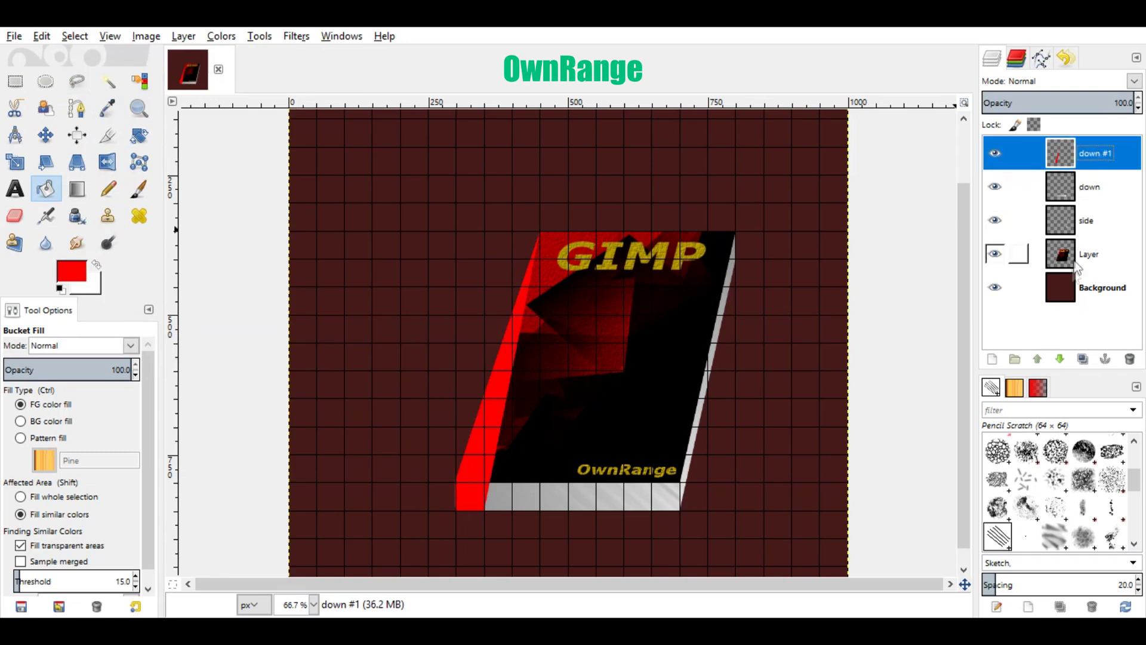
{"action": "left_click", "coordinate": [1061, 359]}
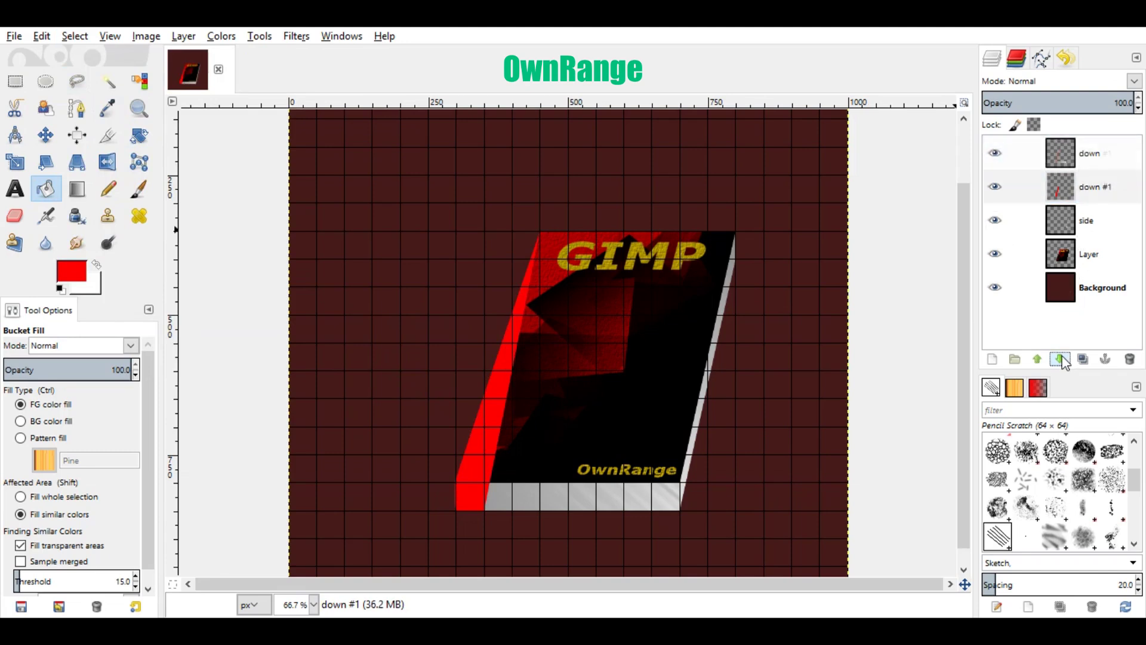
{"action": "left_click", "coordinate": [1060, 359]}
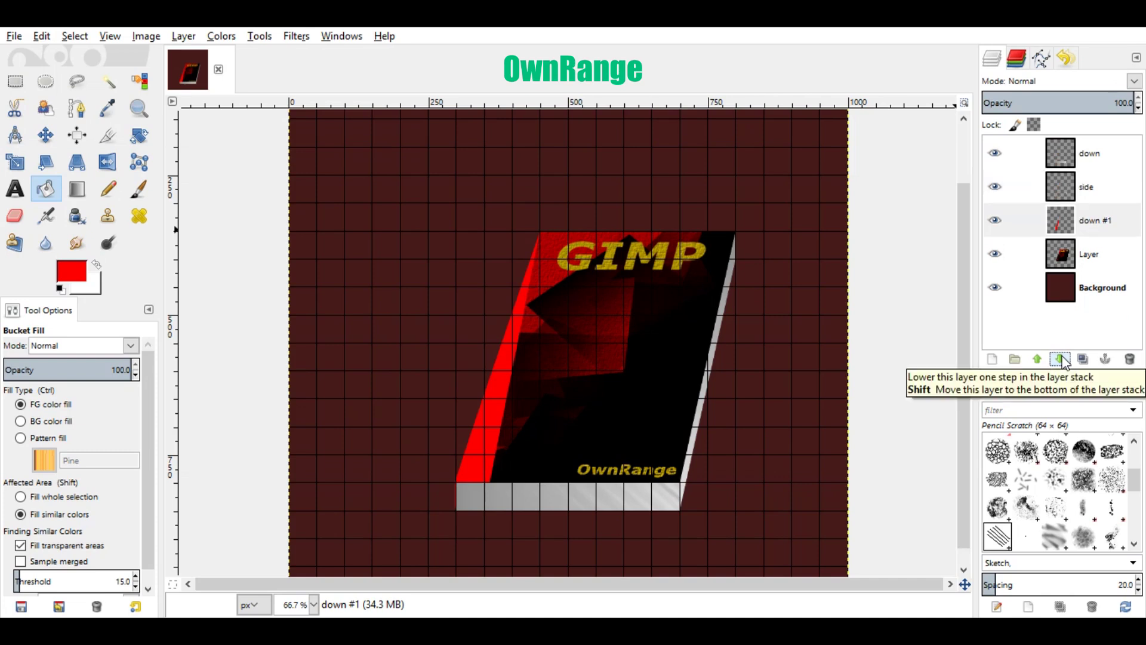
{"action": "left_click", "coordinate": [1060, 359]}
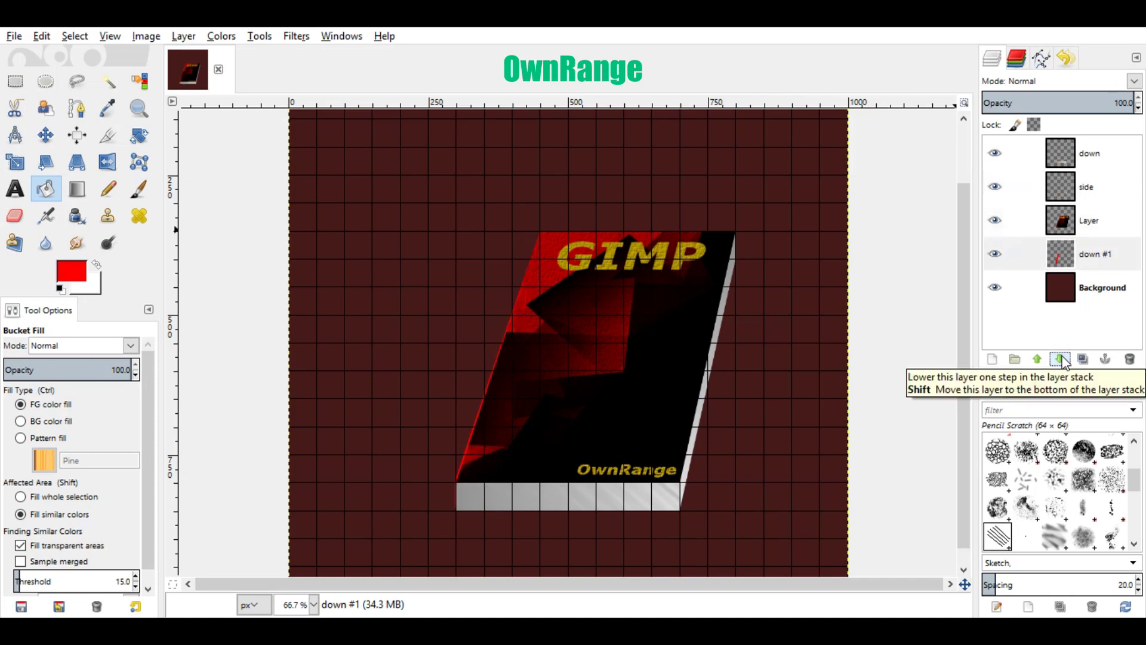
{"action": "left_click", "coordinate": [1103, 287]}
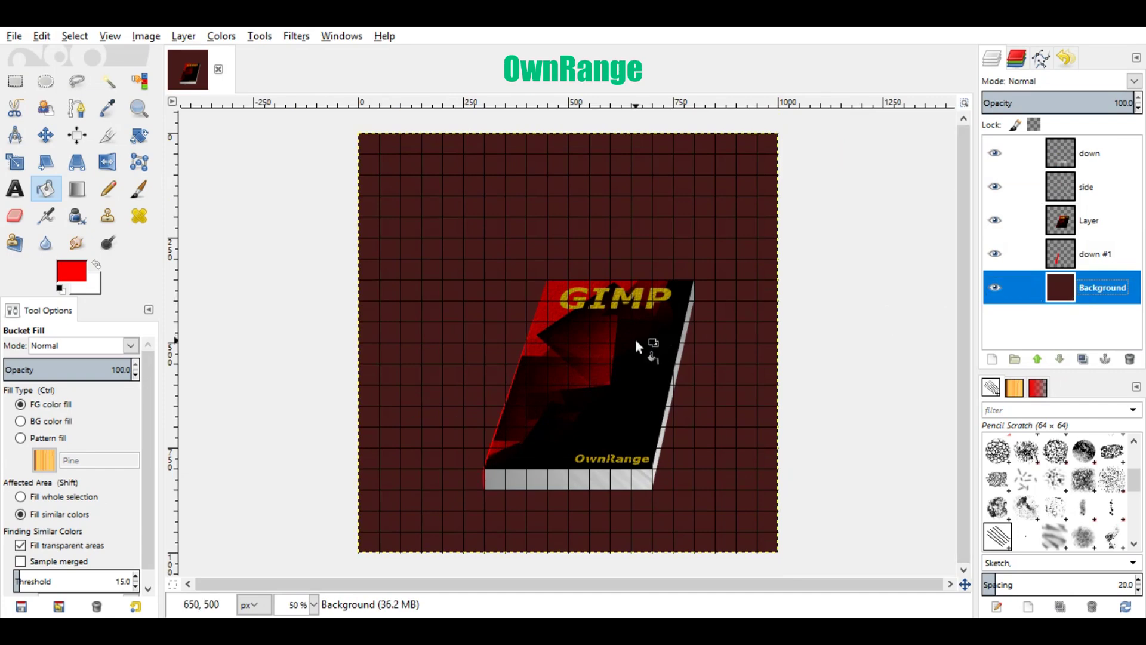
Change the foreground color from the hue strip and shade field to light blue 60baff
{"action": "scroll", "coordinate": [636, 383], "scroll_direction": "up", "scroll_amount": 1}
{"action": "scroll", "coordinate": [635, 382], "scroll_direction": "down", "scroll_amount": 1, "text": "ctrl"}
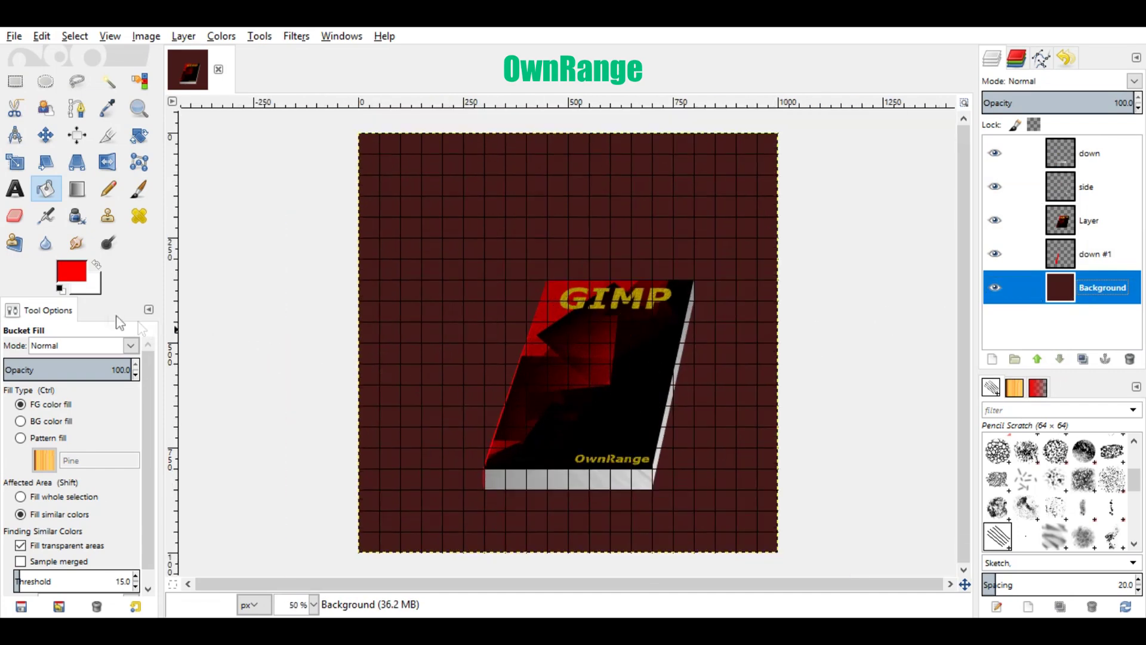
{"action": "left_click", "coordinate": [71, 280]}
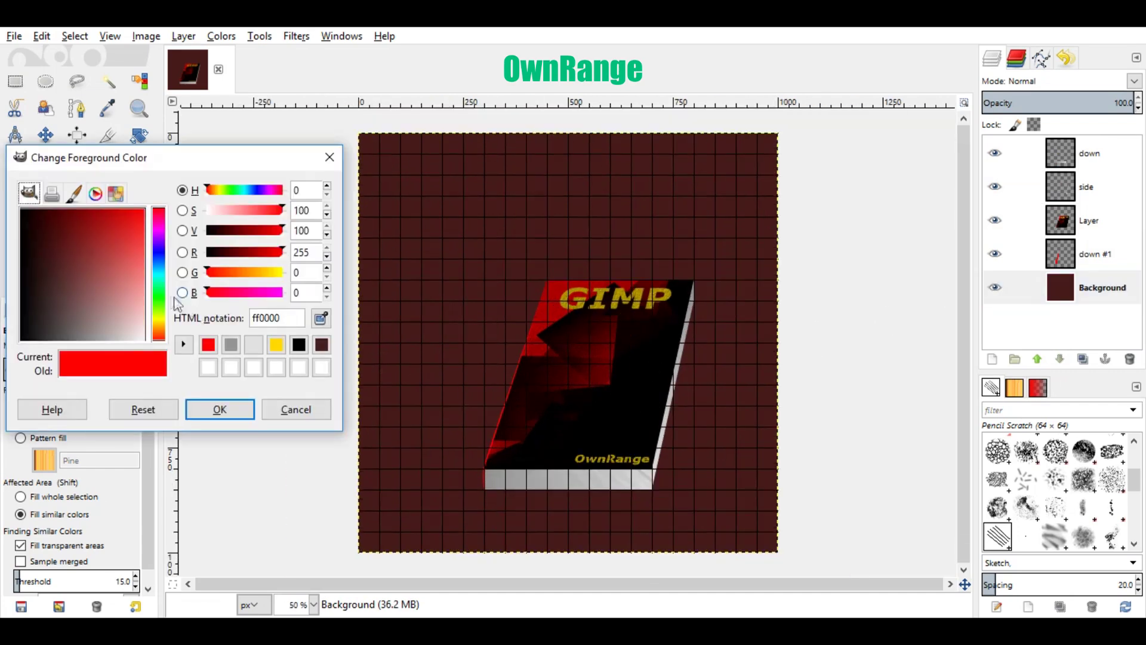
{"action": "left_click", "coordinate": [161, 275]}
{"action": "left_click_drag", "start_coordinate": [162, 274], "coordinate": [154, 261]}
{"action": "left_click", "coordinate": [105, 257]}
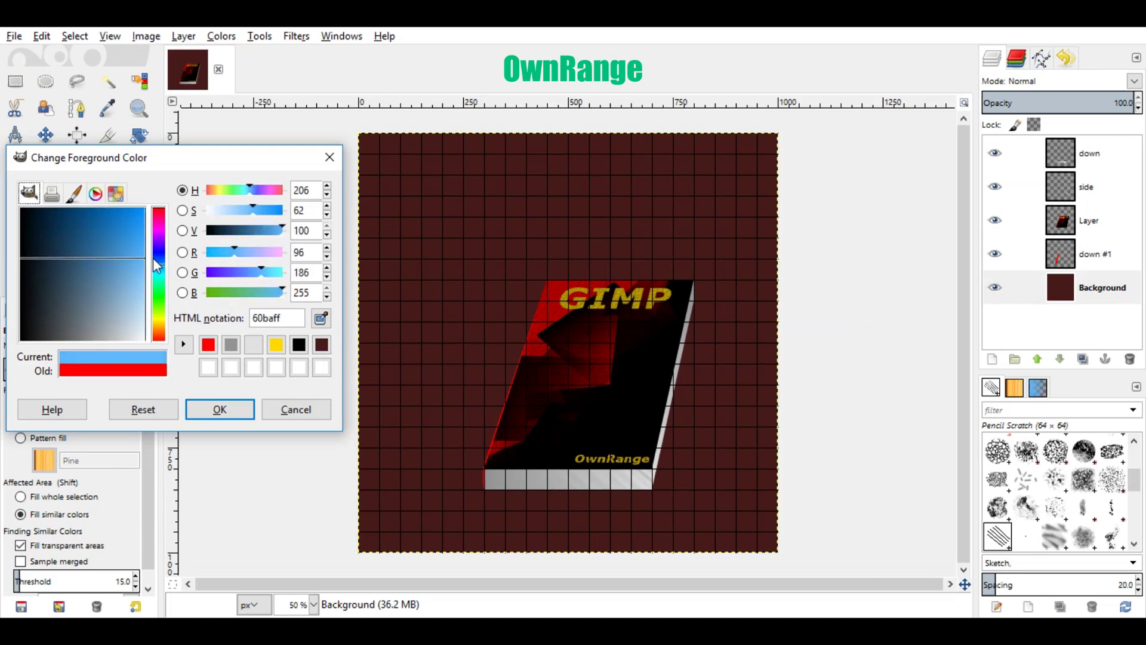
{"action": "left_click", "coordinate": [233, 411]}
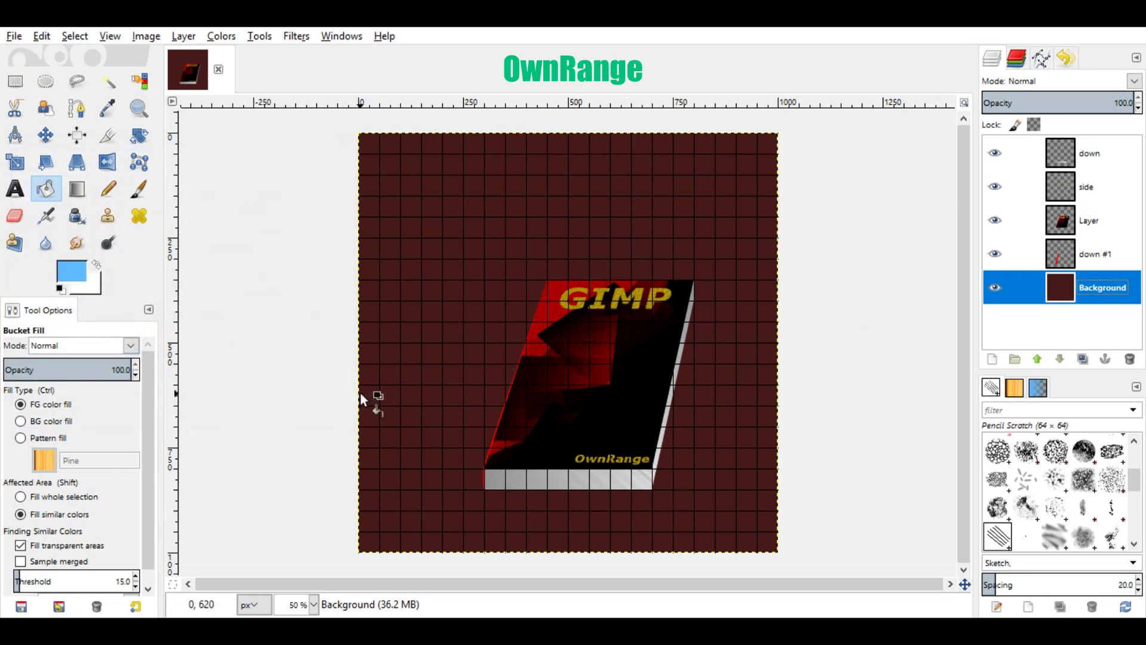
Fill the Background layer with a linear FG to BG (RGB) gradient running from its bottom edge to its top edge
{"action": "left_click", "coordinate": [78, 191]}
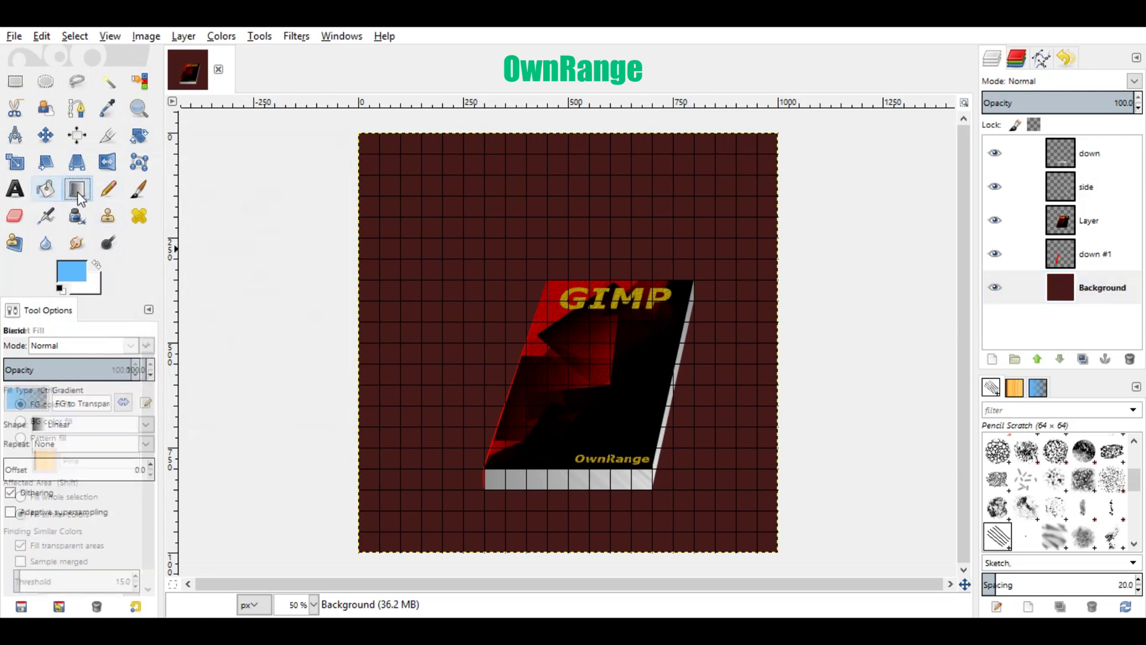
{"action": "left_click", "coordinate": [30, 406]}
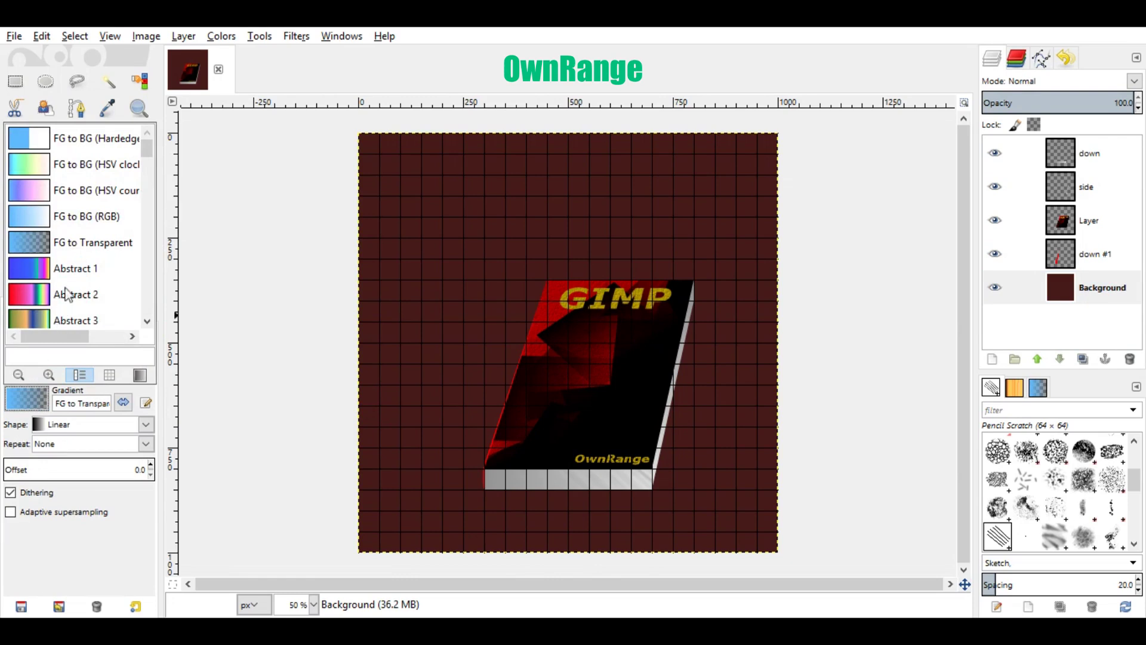
{"action": "left_click", "coordinate": [81, 226]}
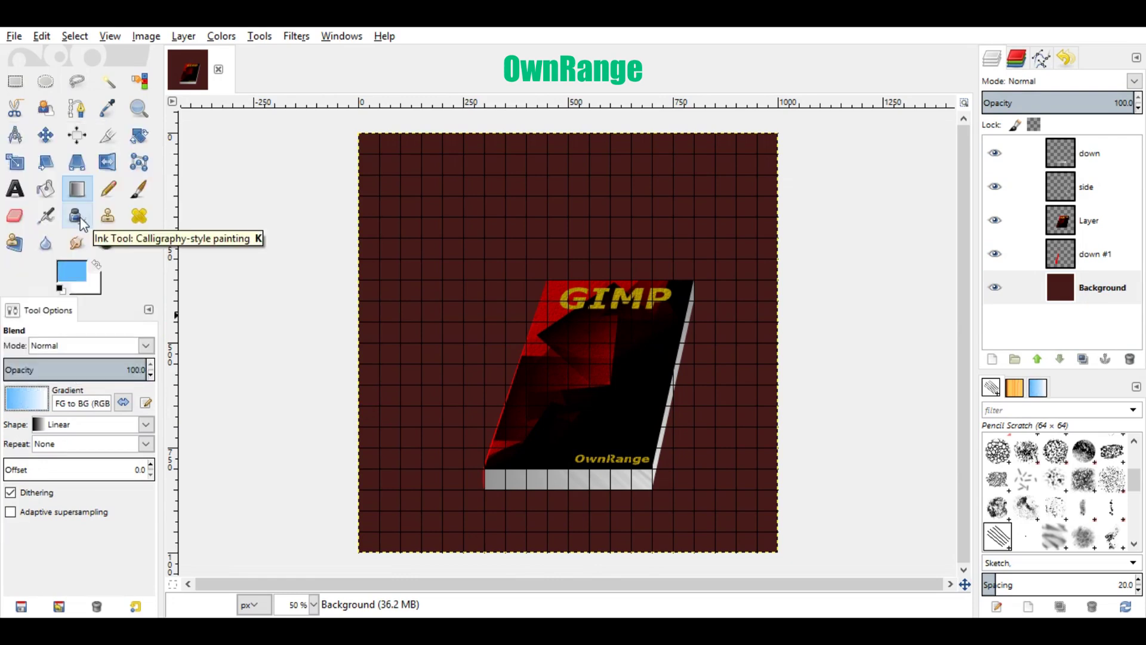
{"action": "left_click_drag", "start_coordinate": [568, 550], "coordinate": [567, 132]}
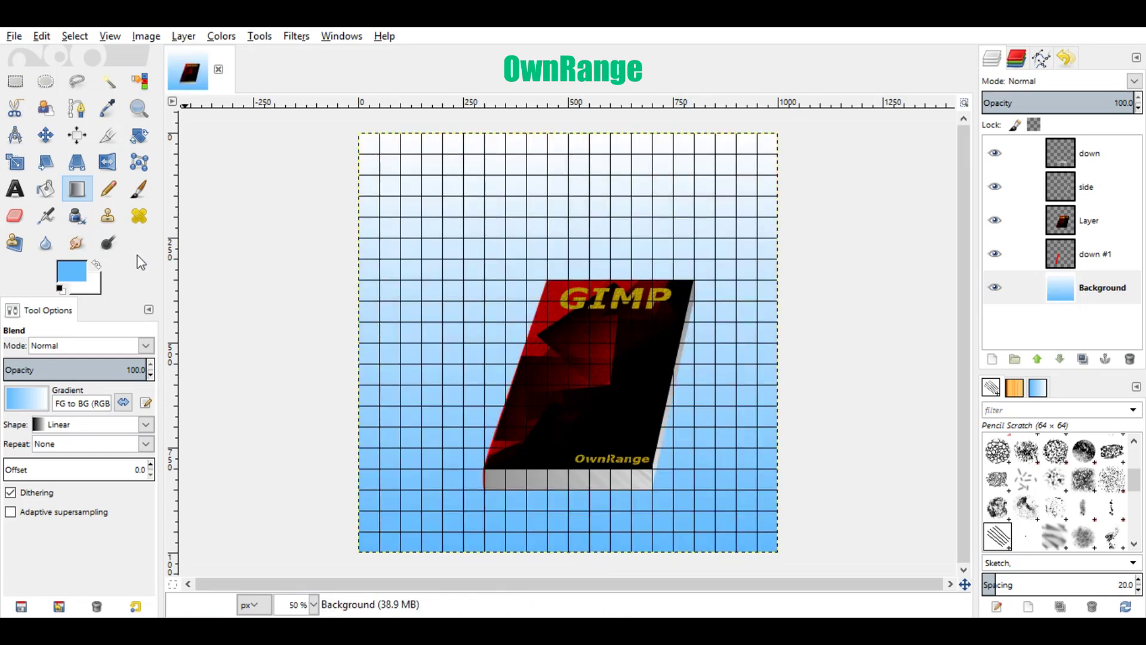
Crop the image around the book to 700 × 800 px, starting at position 200, 200 px
{"action": "left_click", "coordinate": [108, 135]}
{"action": "left_click_drag", "start_coordinate": [463, 233], "coordinate": [692, 490]}
{"action": "left_click_drag", "start_coordinate": [586, 239], "coordinate": [591, 296]}
{"action": "left_click_drag", "start_coordinate": [466, 362], "coordinate": [495, 362]}
{"action": "left_click_drag", "start_coordinate": [594, 302], "coordinate": [595, 218]}
{"action": "left_click_drag", "start_coordinate": [577, 477], "coordinate": [576, 550]}
{"action": "left_click_drag", "start_coordinate": [593, 209], "coordinate": [590, 228]}
{"action": "left_click_drag", "start_coordinate": [674, 467], "coordinate": [716, 467]}
{"action": "left_click_drag", "start_coordinate": [503, 382], "coordinate": [461, 383]}
{"action": "left_click", "coordinate": [638, 323]}
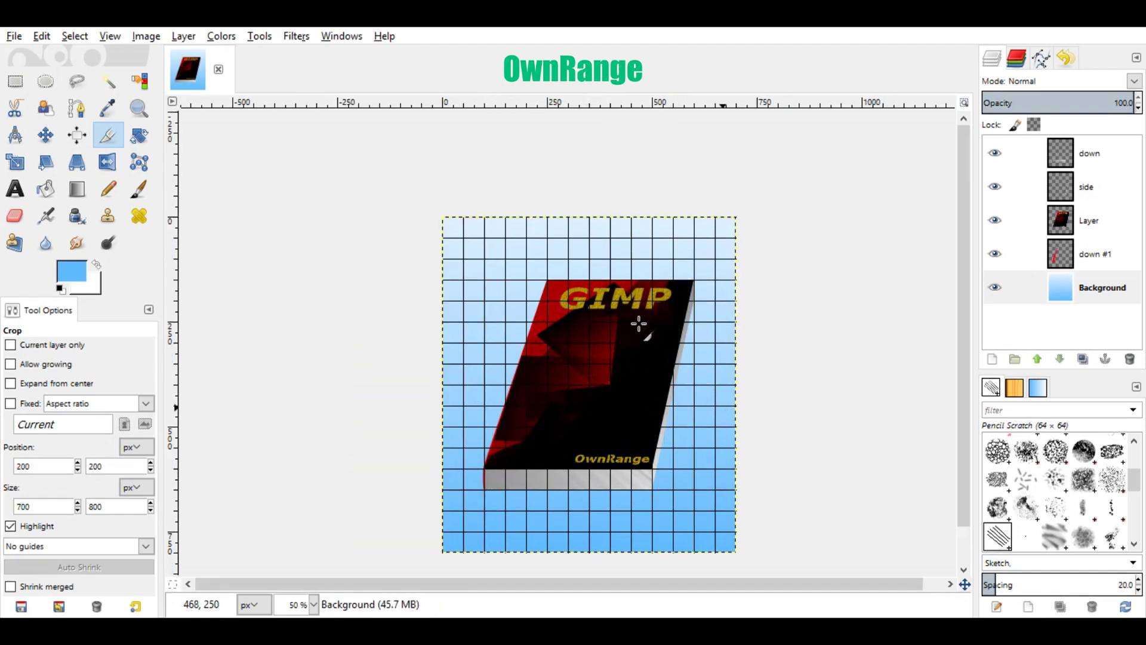
Hide the grid over the cropped image
{"action": "left_click", "coordinate": [110, 37]}
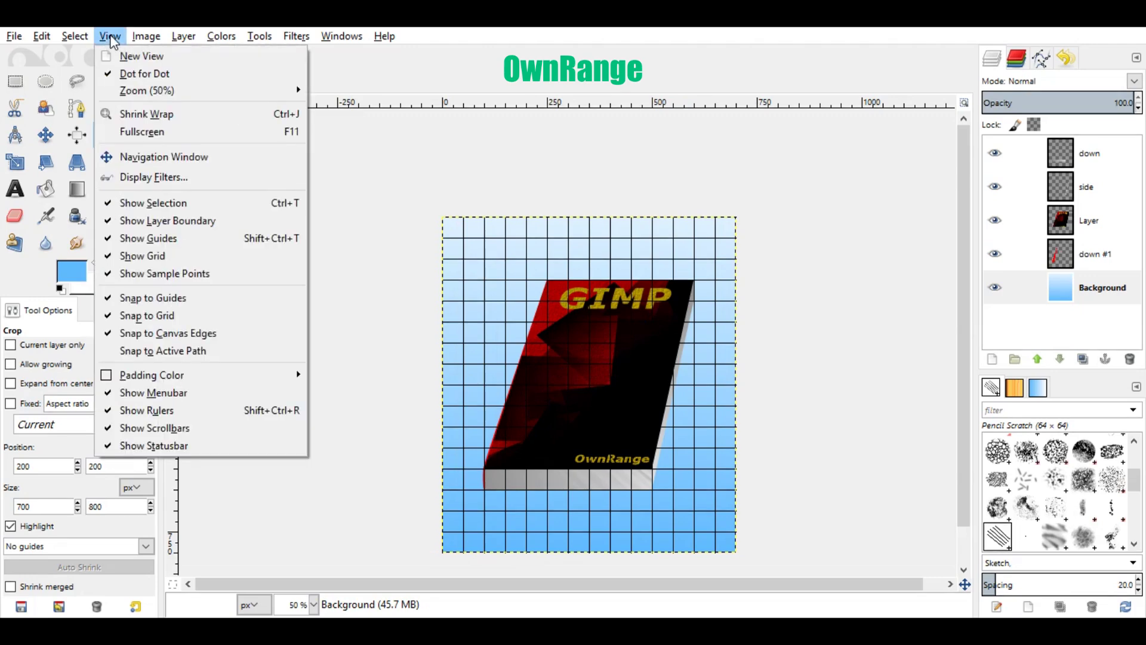
{"action": "left_click", "coordinate": [121, 253]}
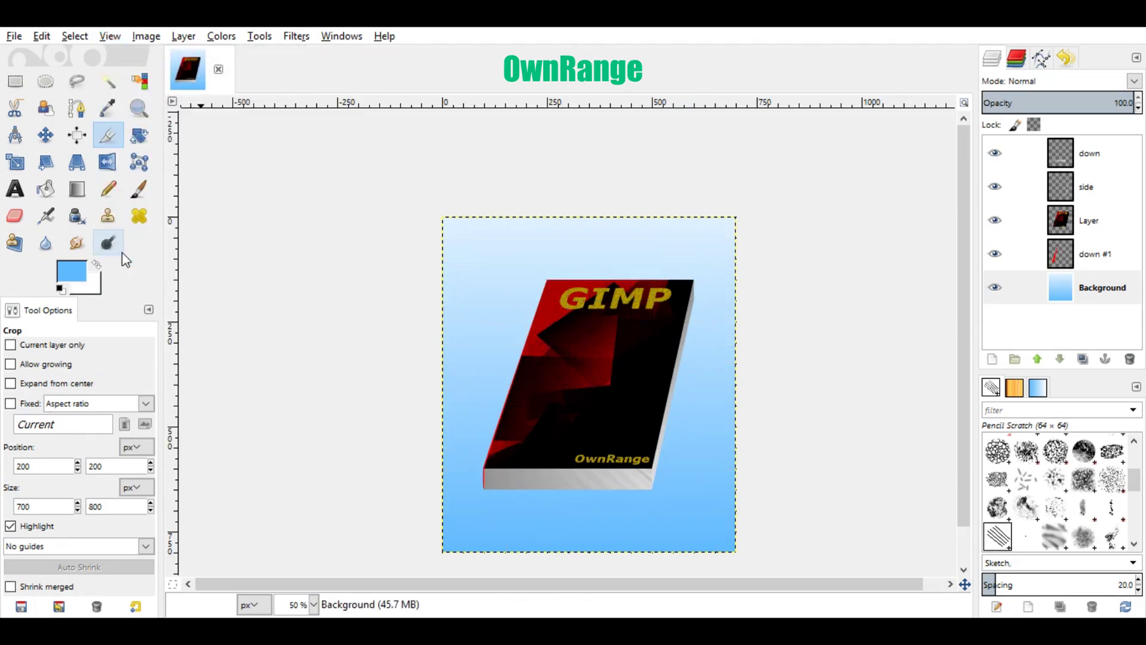
{"action": "key", "text": "plus"}
Merge the down, side and cover layers one after another down into the down #1 layer, keeping Background separate
{"action": "left_click", "coordinate": [1092, 154]}
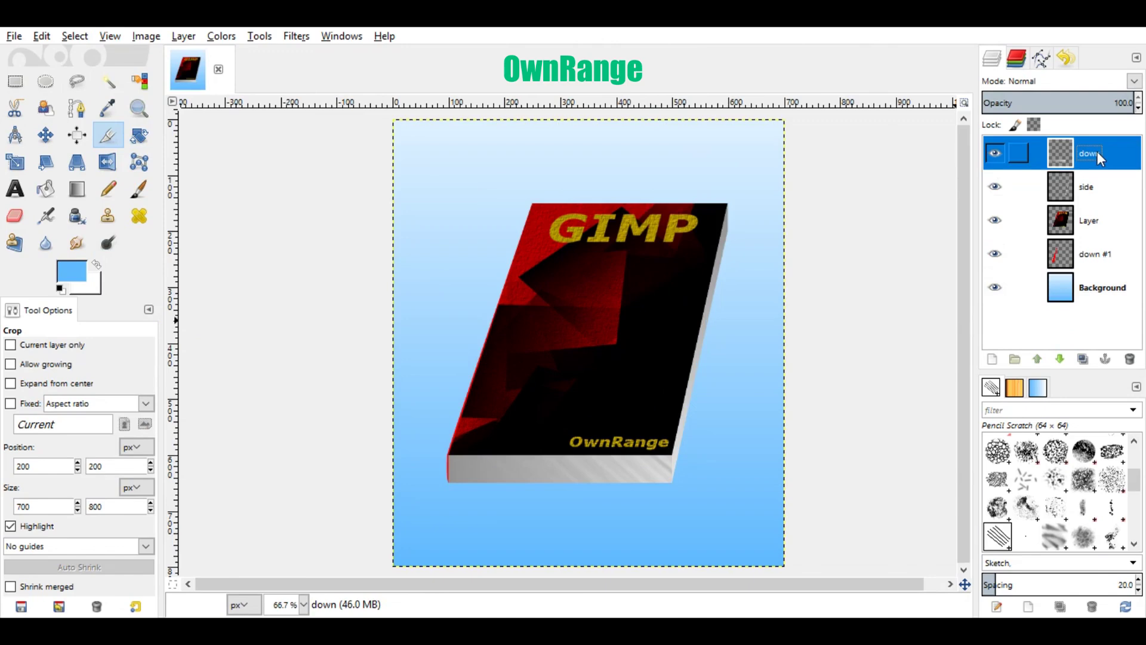
{"action": "right_click", "coordinate": [1097, 151]}
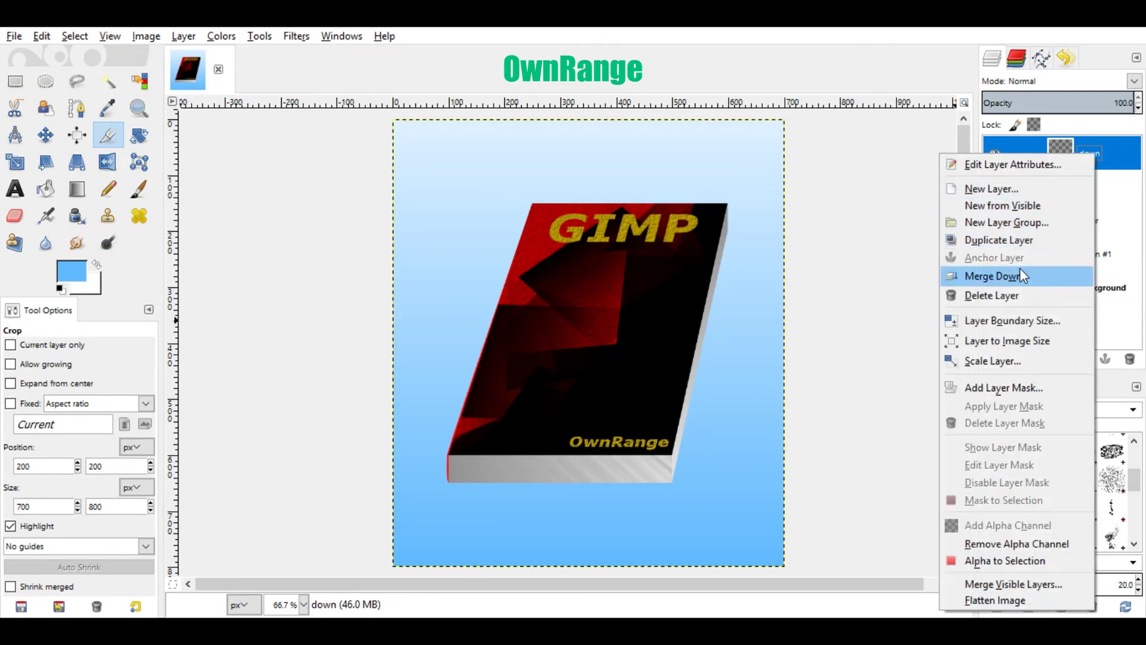
{"action": "left_click", "coordinate": [1020, 275]}
{"action": "right_click", "coordinate": [1091, 150]}
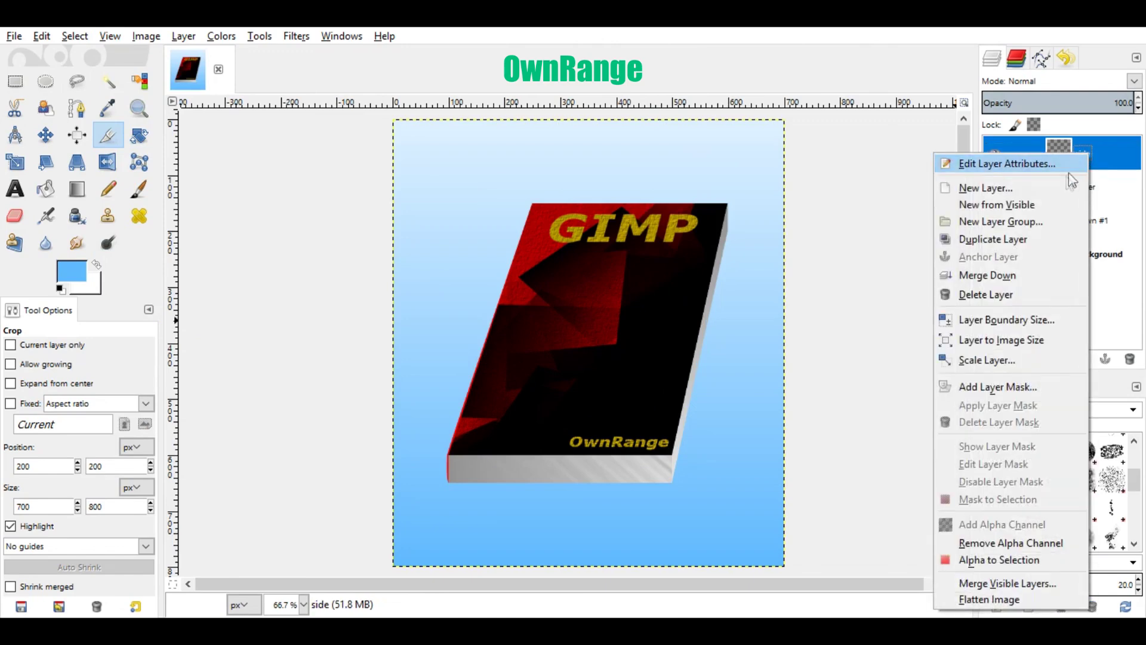
{"action": "left_click", "coordinate": [995, 239]}
{"action": "right_click", "coordinate": [1089, 151]}
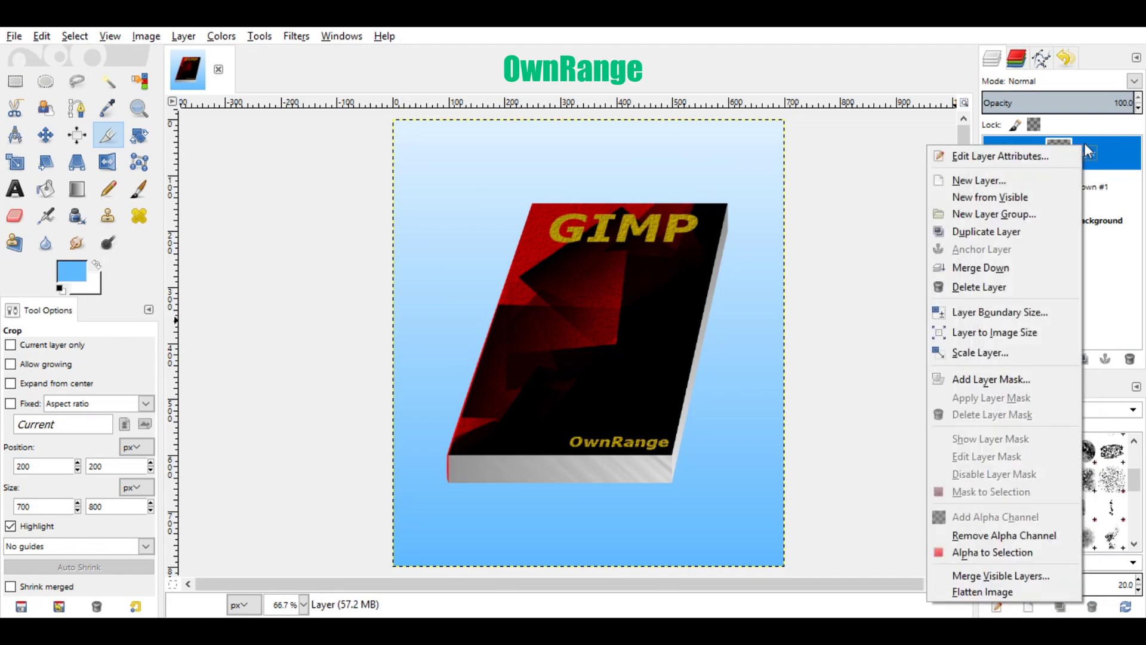
{"action": "left_click", "coordinate": [989, 270]}
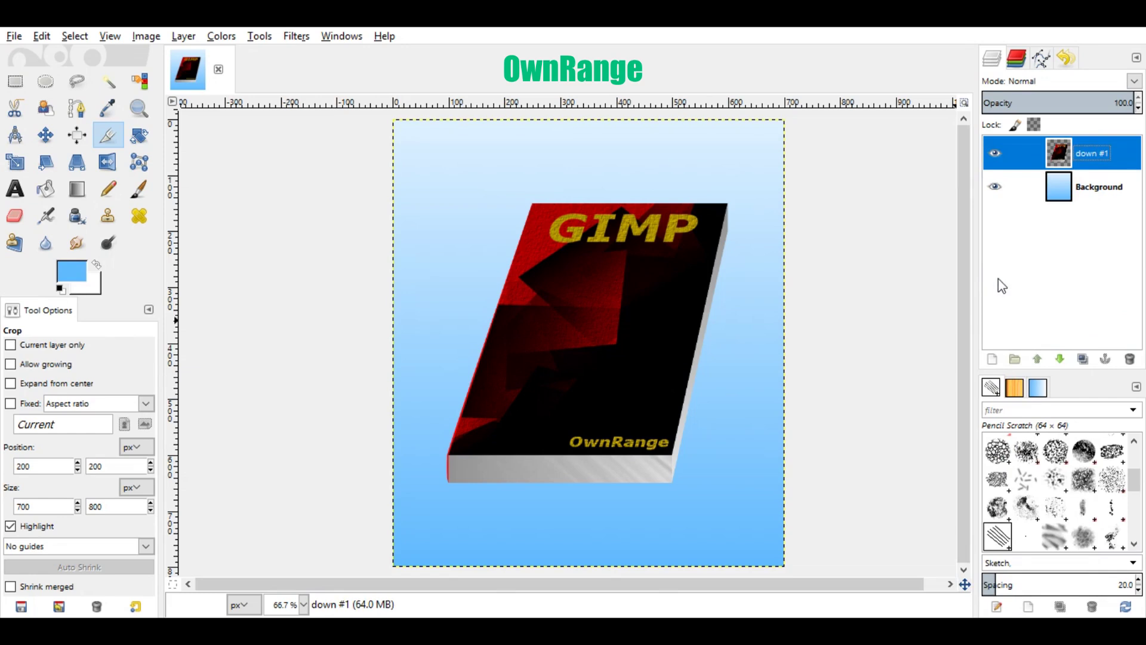
Duplicate the merged book layer and rotate the copy by 10 degrees about the center 350, 400 px
{"action": "left_click", "coordinate": [1083, 360]}
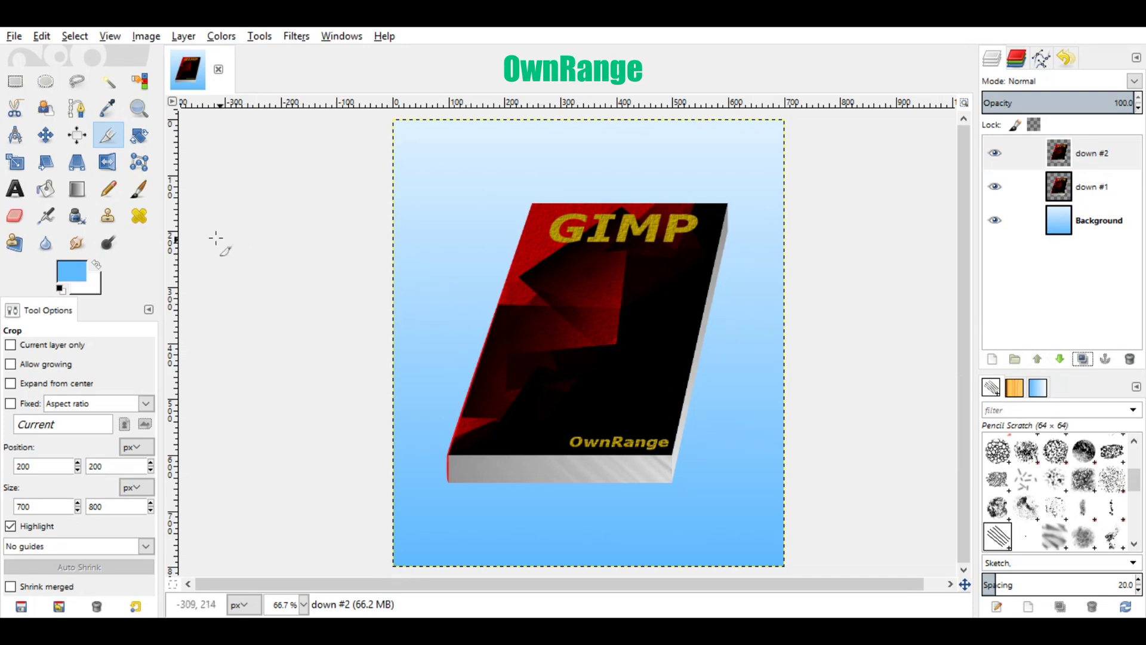
{"action": "left_click", "coordinate": [139, 136]}
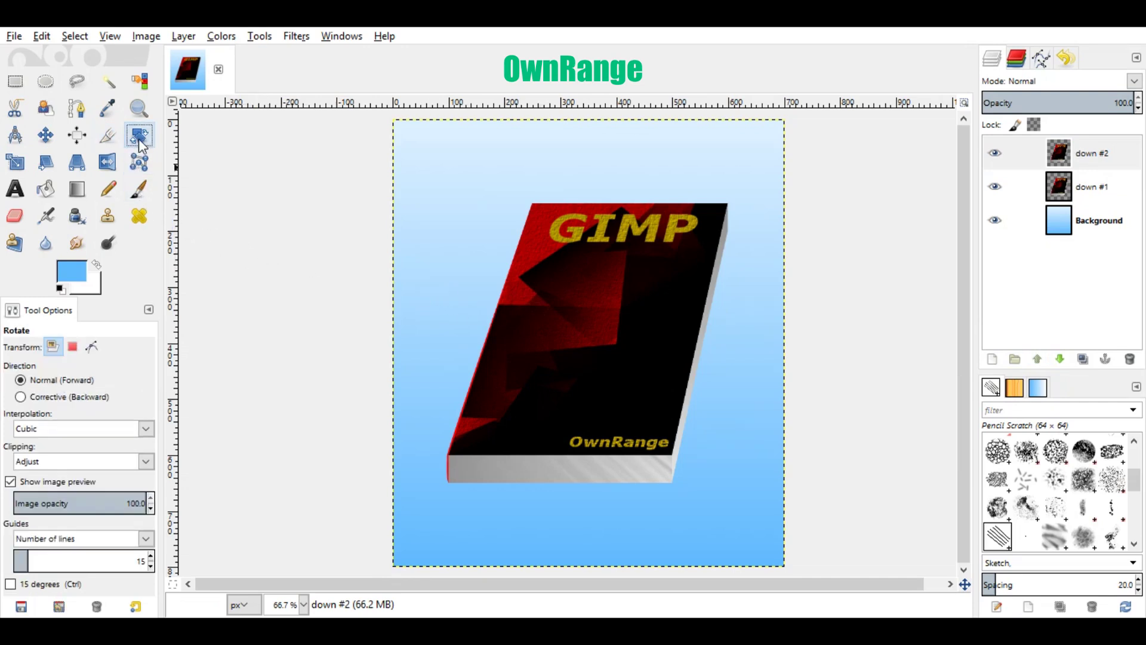
{"action": "left_click", "coordinate": [601, 324]}
{"action": "left_click_drag", "start_coordinate": [600, 267], "coordinate": [308, 264]}
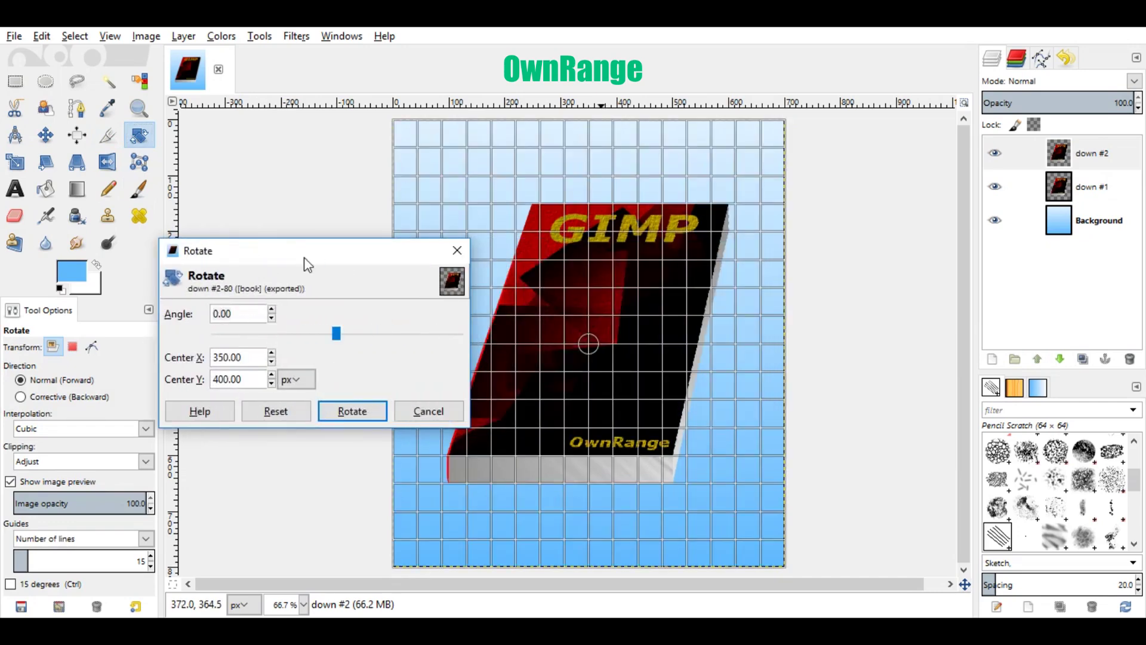
{"action": "left_click_drag", "start_coordinate": [338, 336], "coordinate": [345, 336]}
{"action": "type", "text": "10"}
{"action": "key", "text": "Return"}
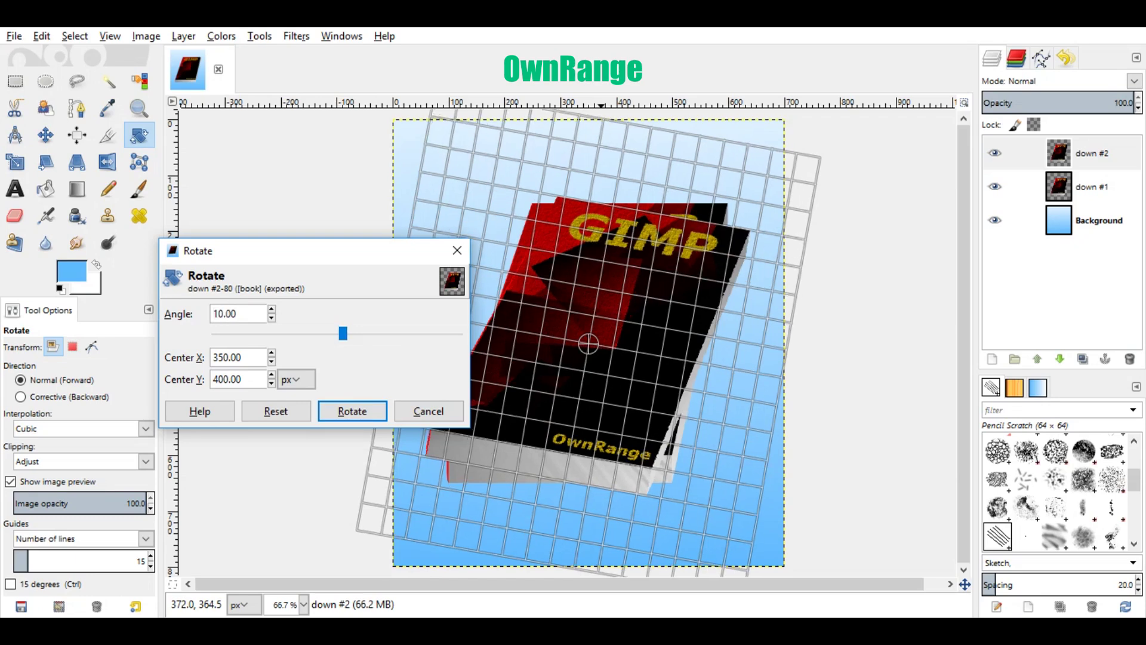
{"action": "left_click", "coordinate": [353, 410]}
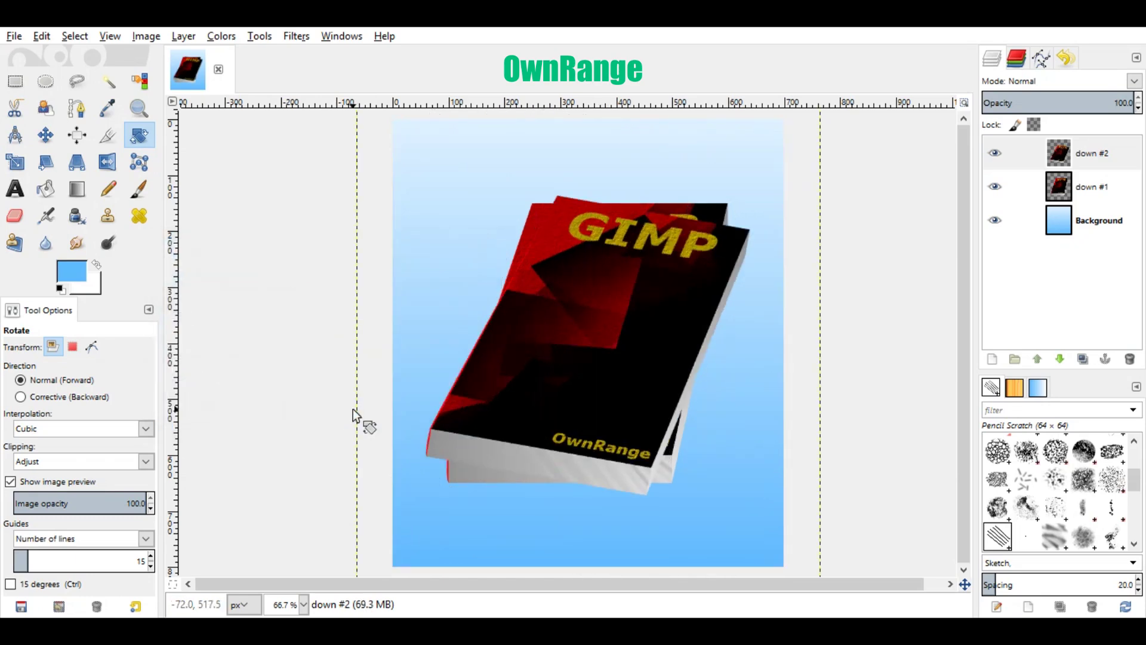